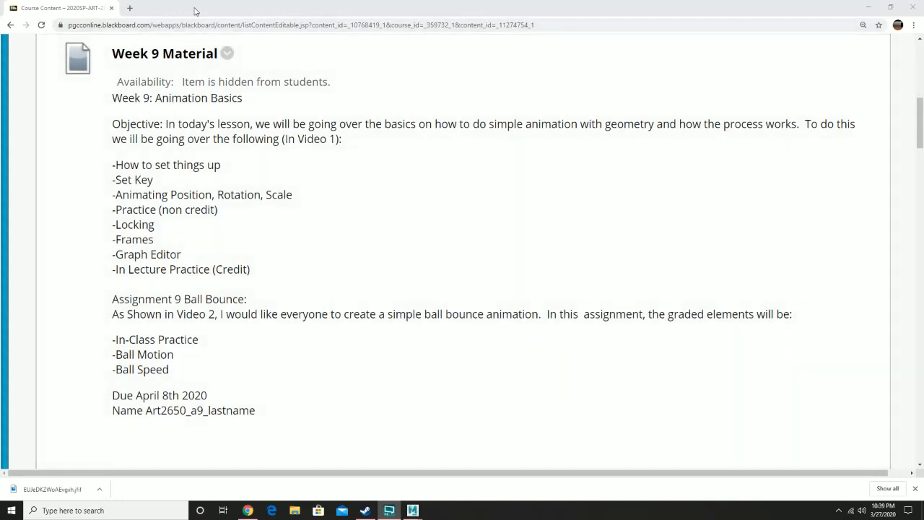
- Switch from the course page to Maya and turn on the viewport grid
drag(192, 6, 923, 75)
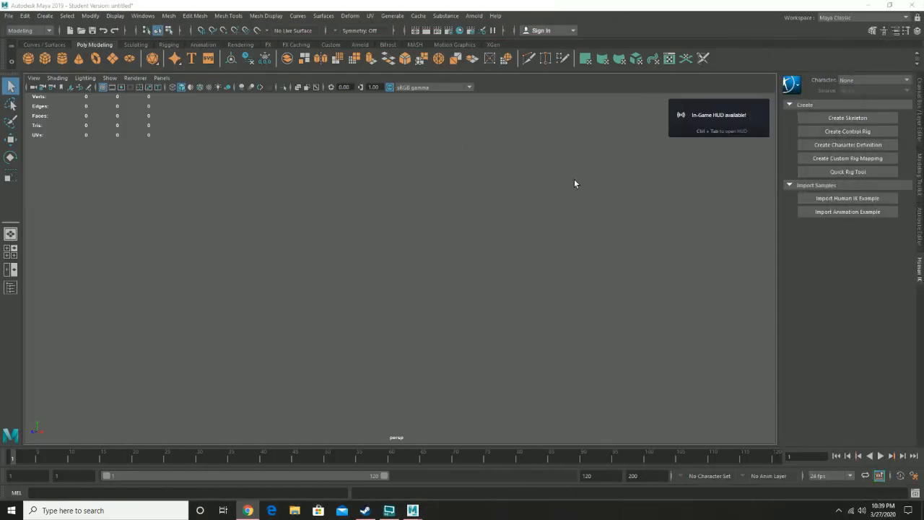
click(493, 204)
click(112, 15)
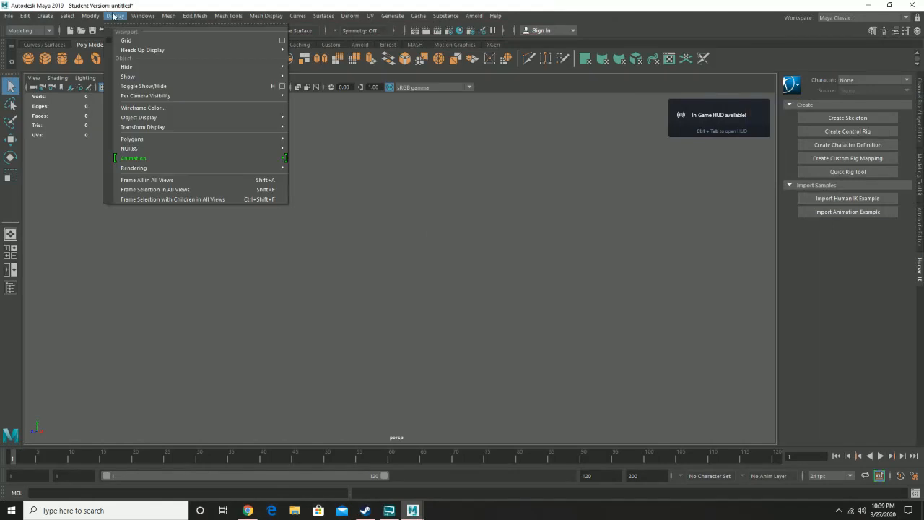
click(129, 38)
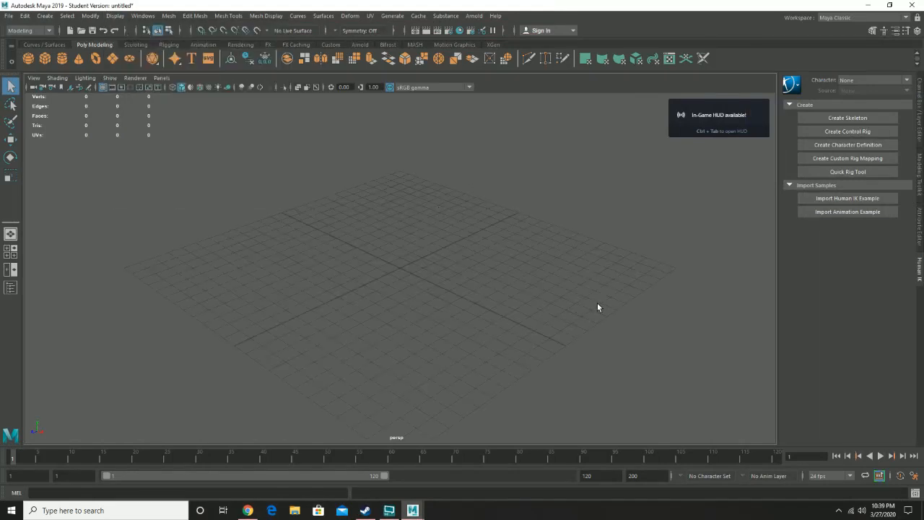
click(138, 16)
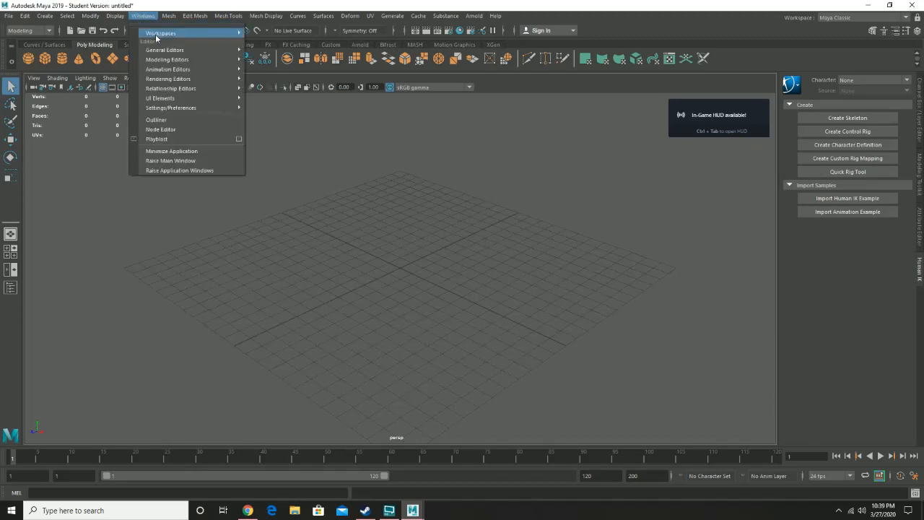
mouse_move(201, 108)
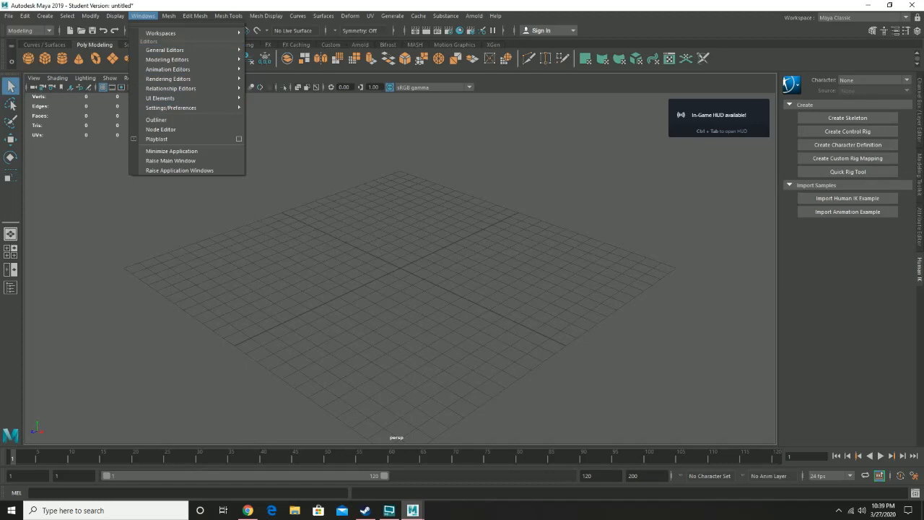
key(Escape)
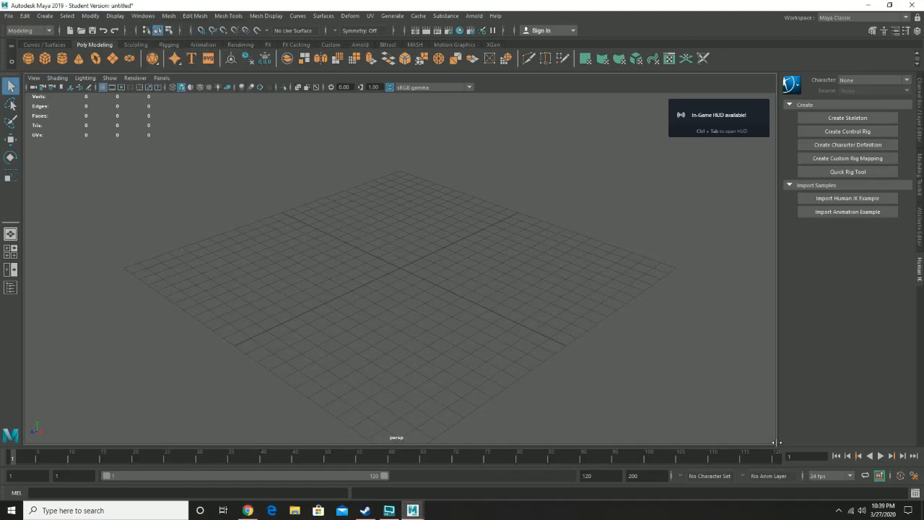
- Open the time slider preferences and set the framerate to 30 fps
click(915, 478)
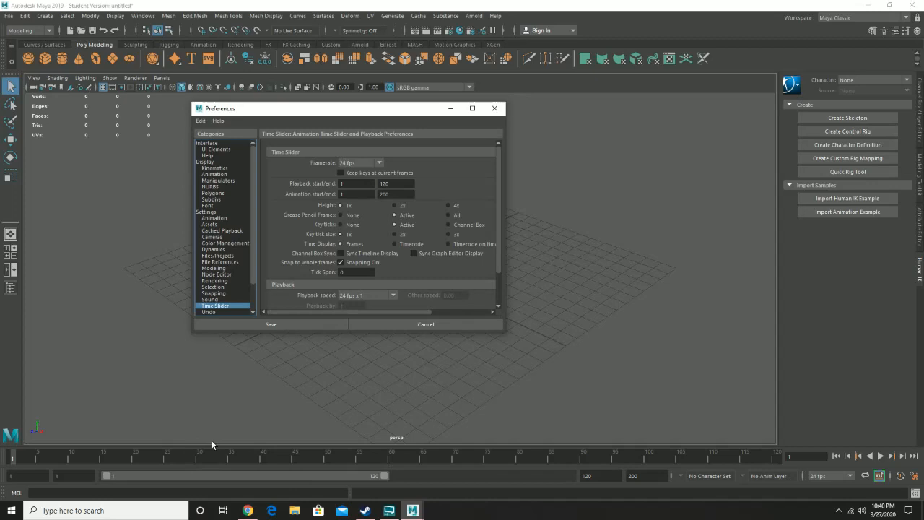
click(372, 164)
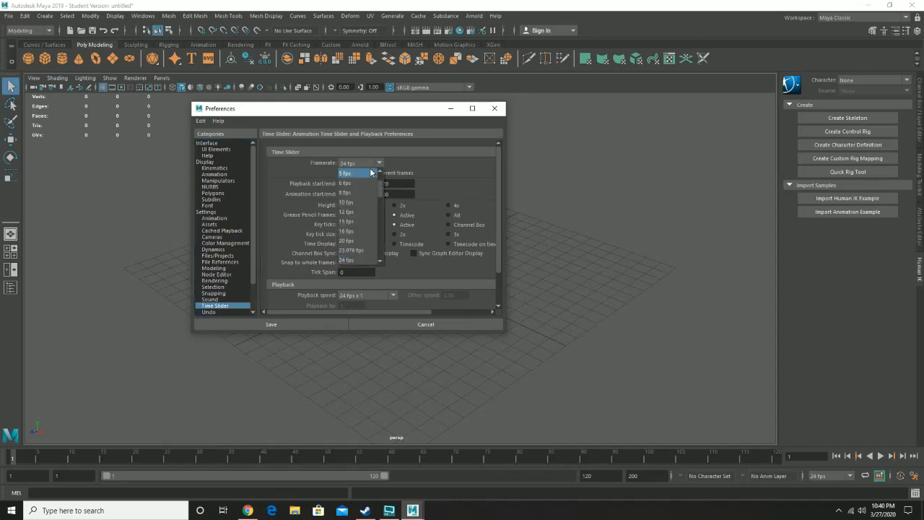
click(382, 263)
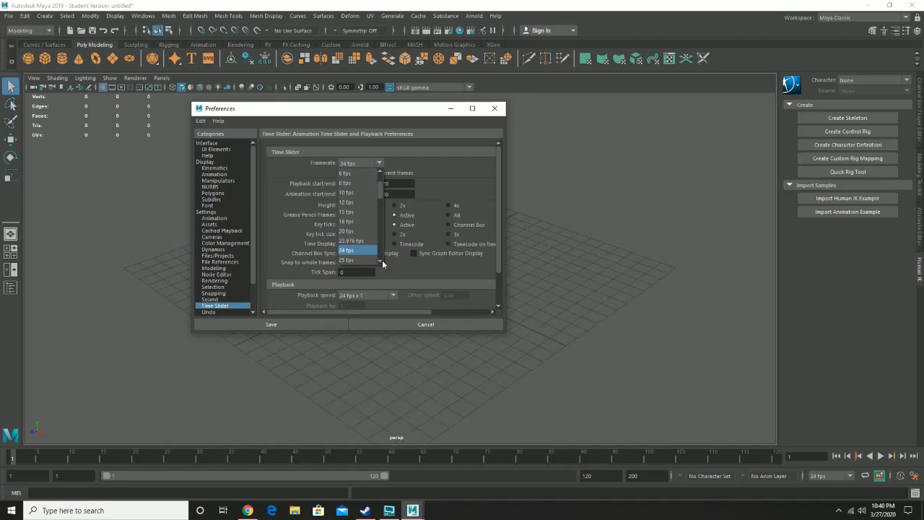
click(382, 263)
click(382, 264)
click(383, 264)
click(382, 264)
click(356, 254)
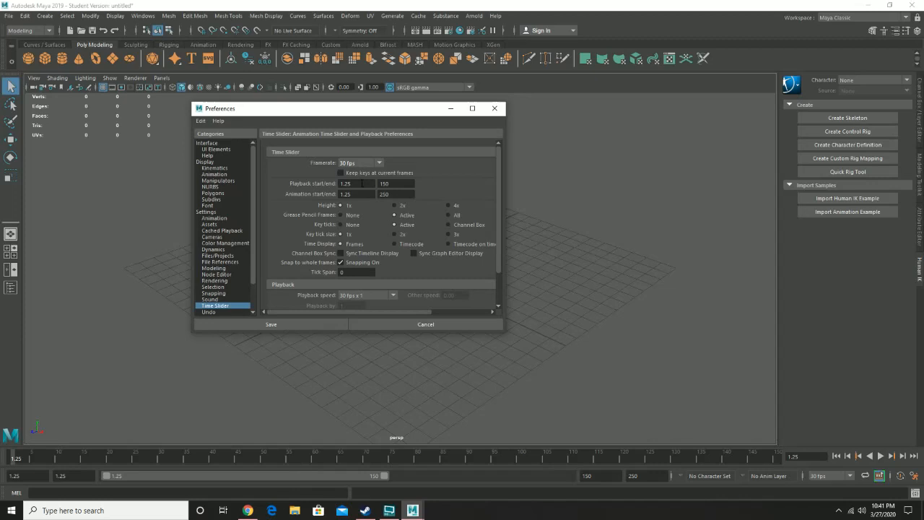
- Set the playback start frame to 1 in the time slider preferences
drag(362, 184, 338, 185)
text(1)
key(Return)
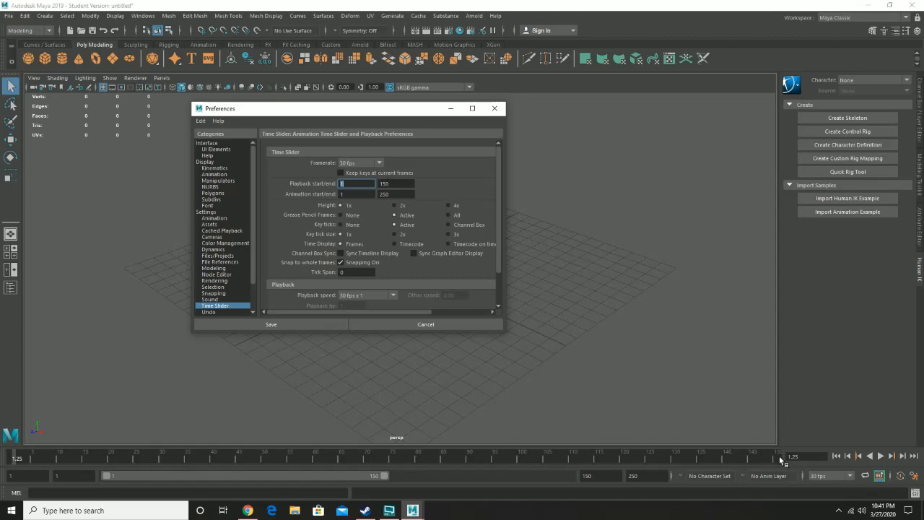
- Change the playback speed to Play every frame and return it to 30 fps x 1
scroll(450, 276, down, 3)
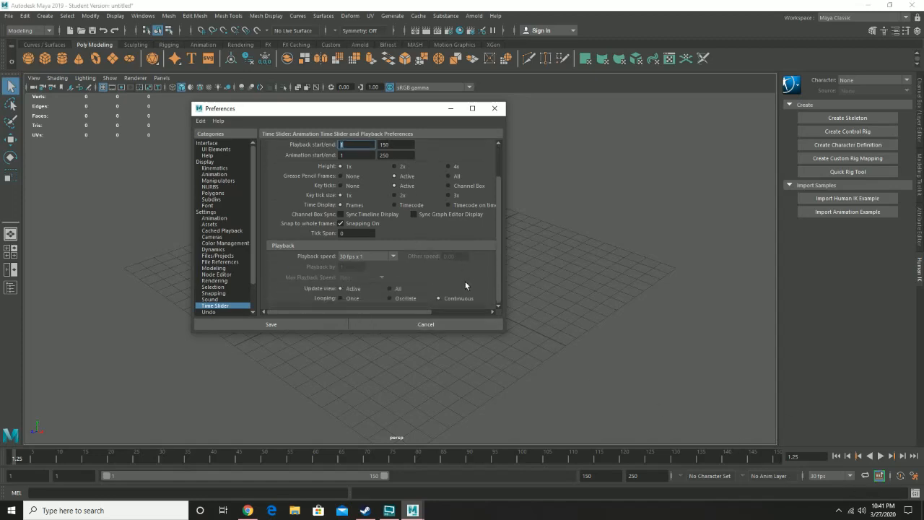
scroll(435, 228, up, 3)
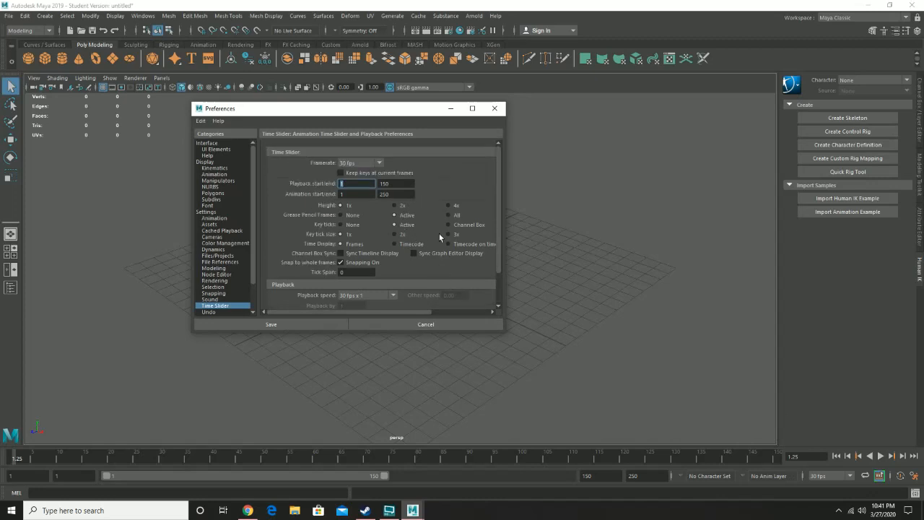
scroll(438, 234, down, 3)
scroll(438, 234, up, 3)
scroll(433, 228, down, 3)
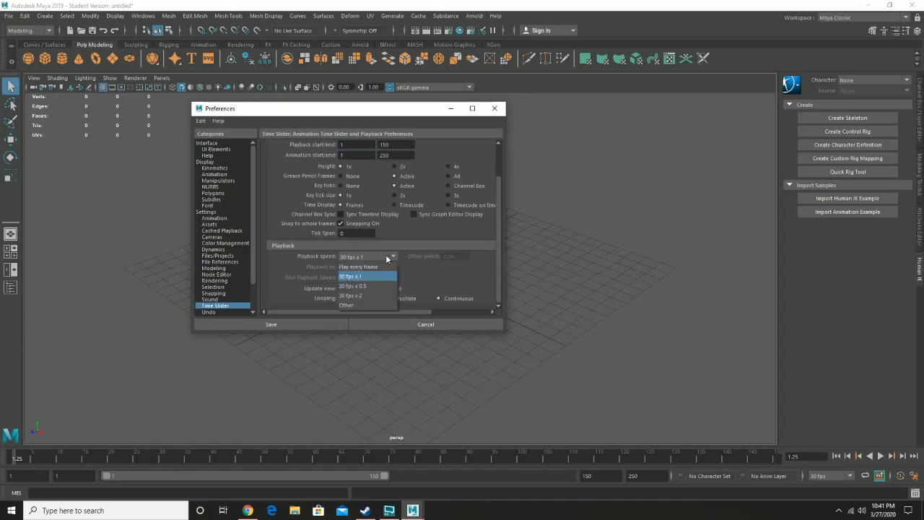
click(383, 267)
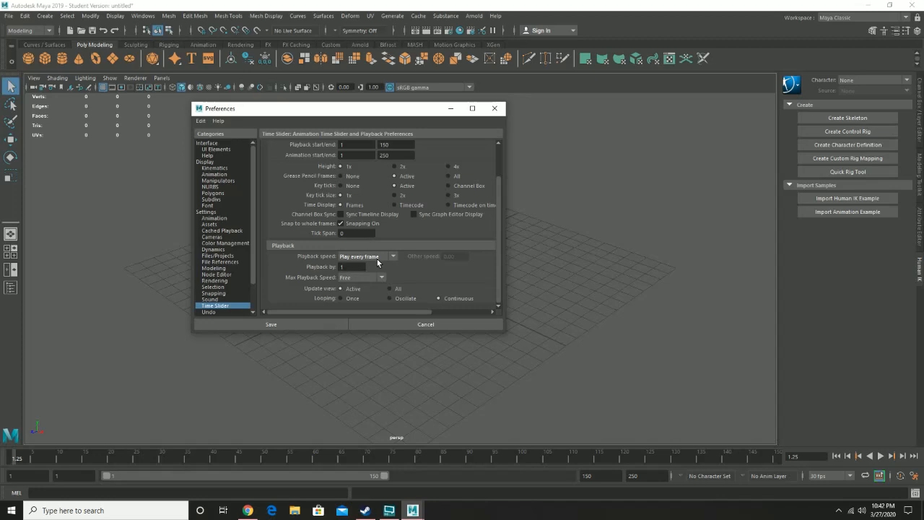
click(377, 260)
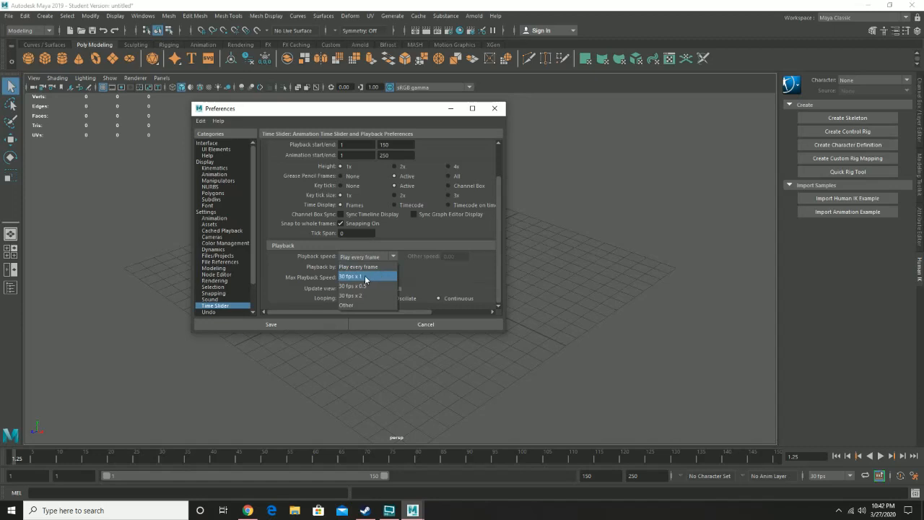
click(365, 276)
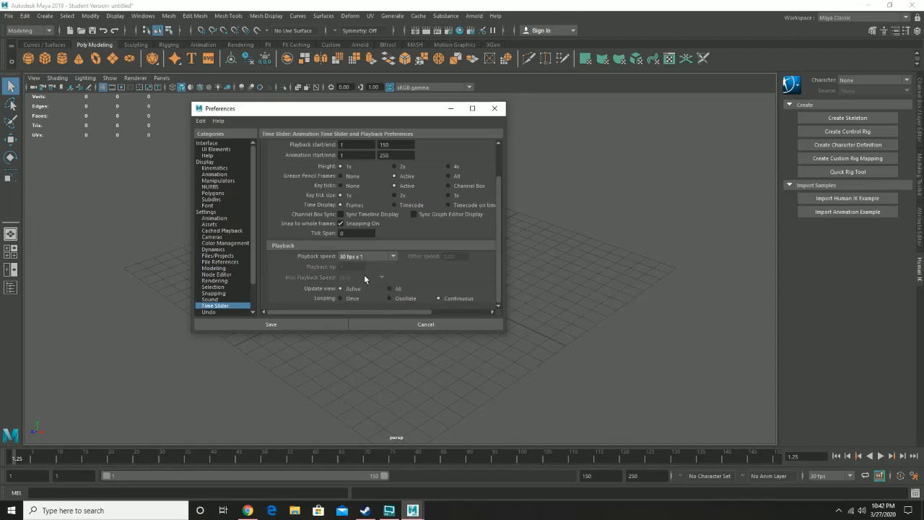
- Review the time slider and playback settings and save the preferences
scroll(426, 274, up, 2)
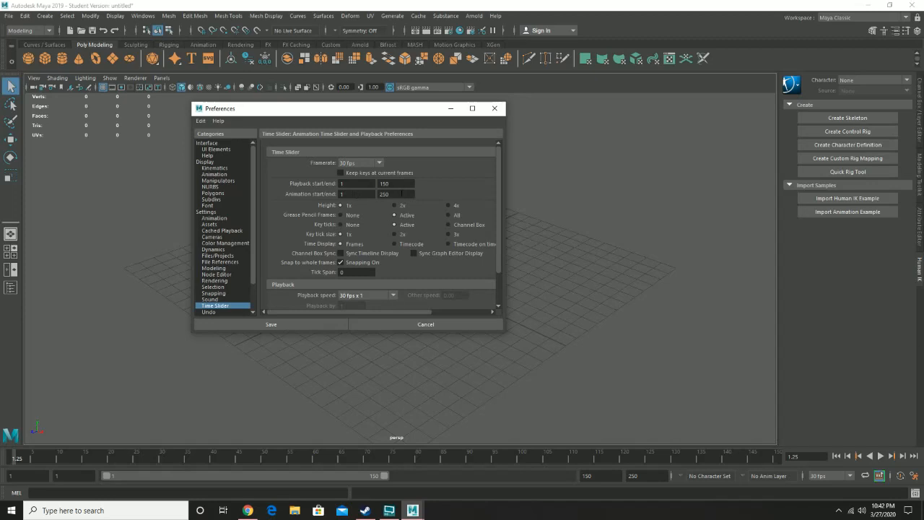
scroll(387, 250, down, 2)
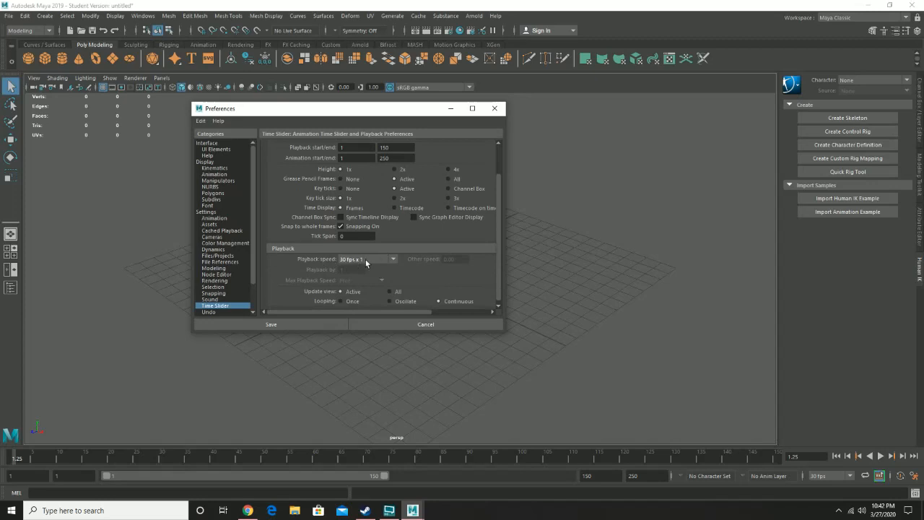
click(288, 325)
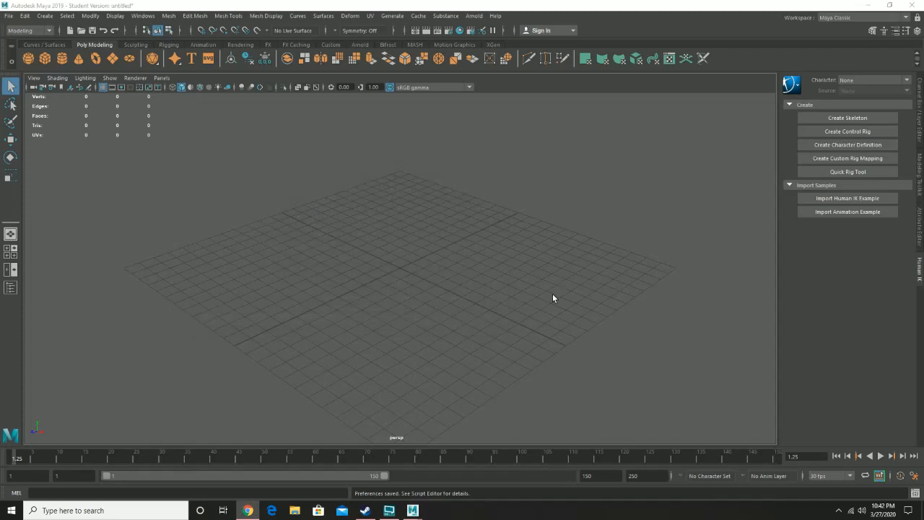
- Reopen the preferences, set the linear working unit to foot in the general settings, and save
click(916, 476)
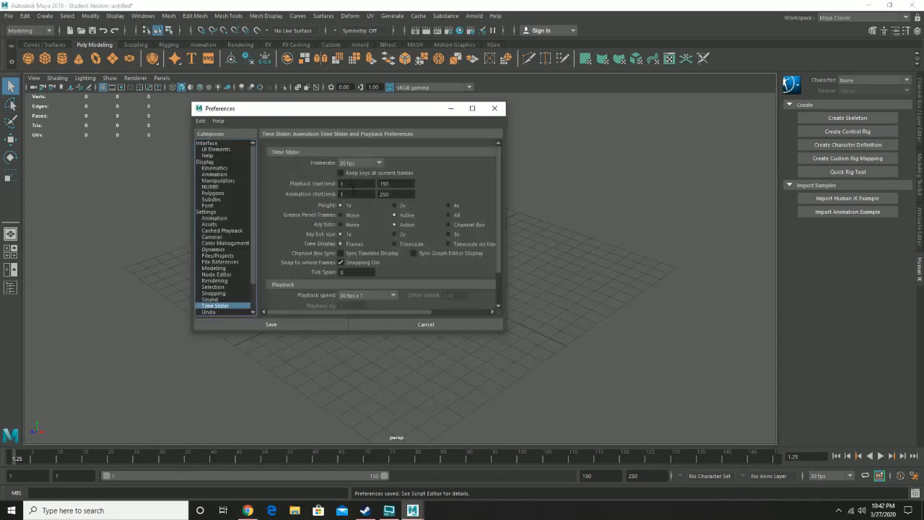
click(205, 212)
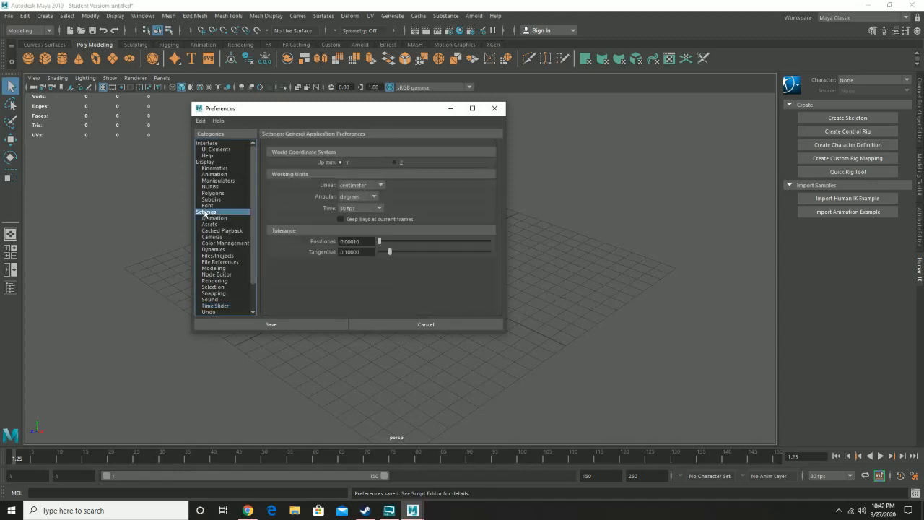
click(369, 187)
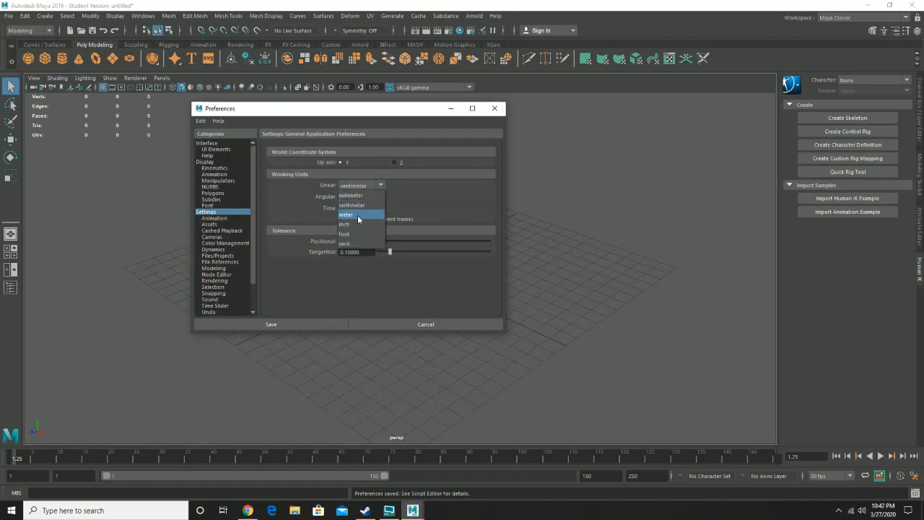
click(264, 210)
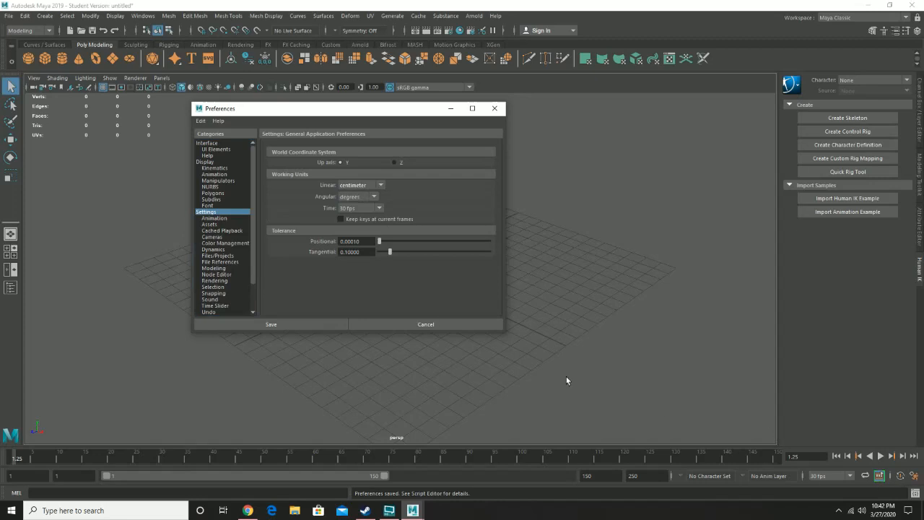
click(344, 188)
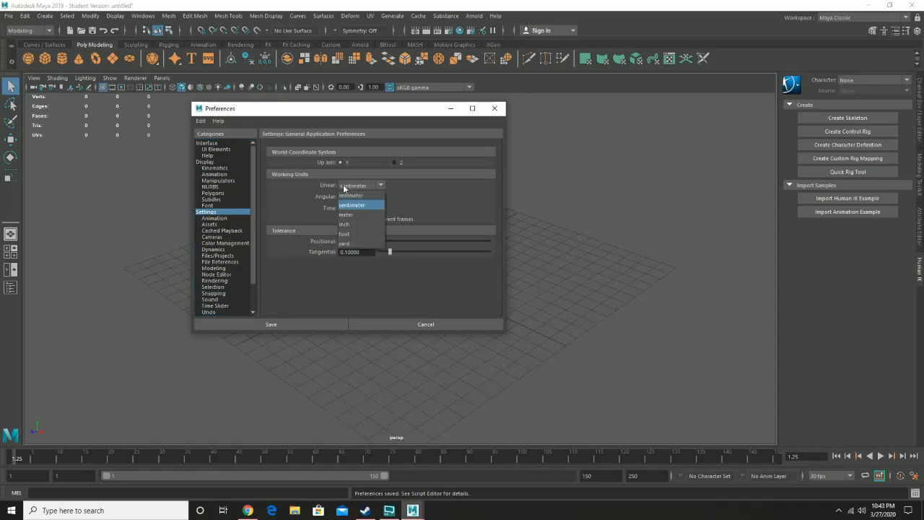
click(358, 234)
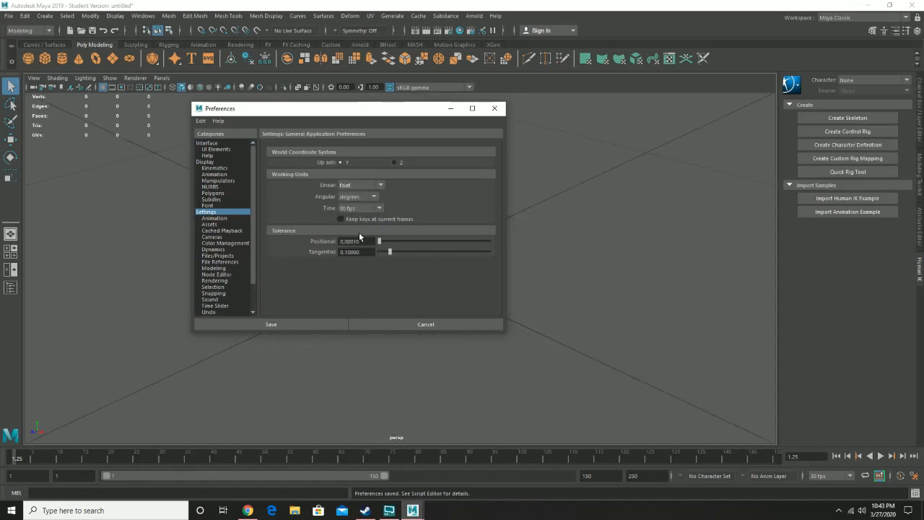
click(282, 325)
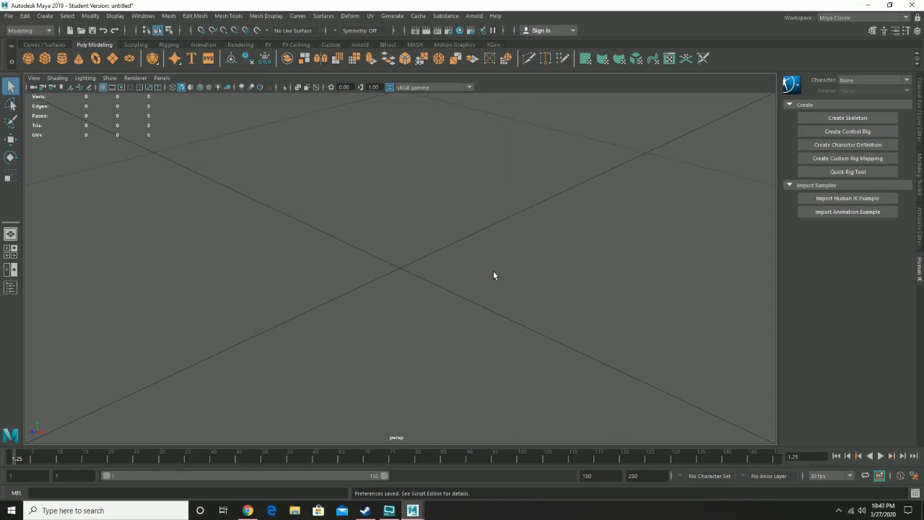
- Display the Channel Box and create a polygon plane at the centre of the grid
scroll(494, 272, down, 10)
alt+drag(446, 276, 450, 269)
alt+drag(471, 233, 459, 235)
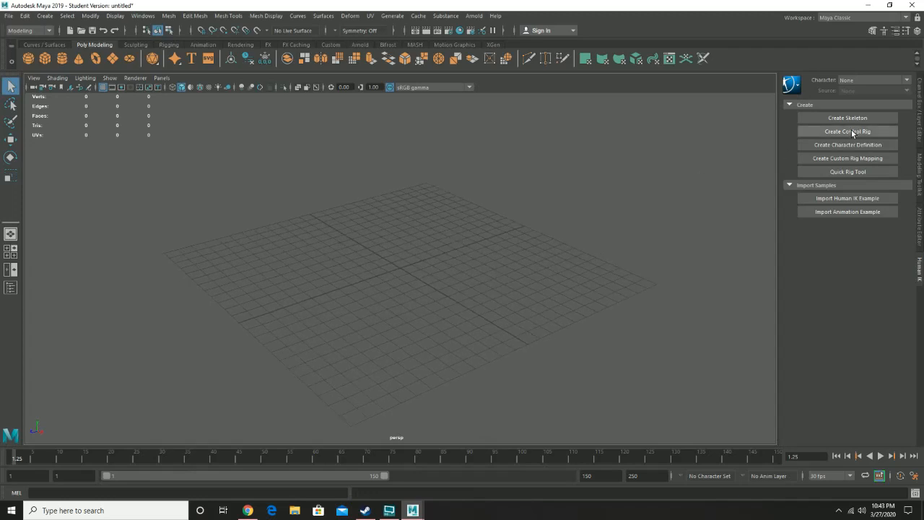
click(920, 118)
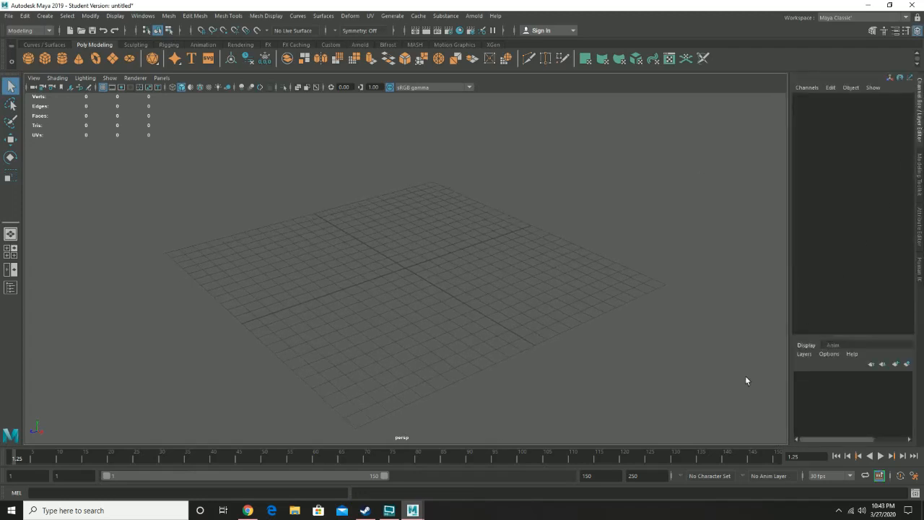
alt+drag(556, 219, 491, 176)
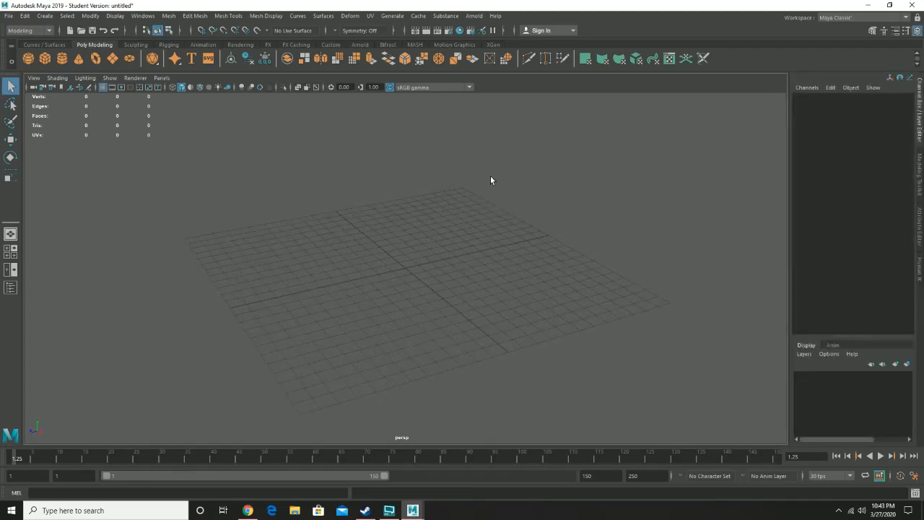
click(112, 59)
- Set the polygon plane's width and height to 25 in its creation inputs
click(811, 206)
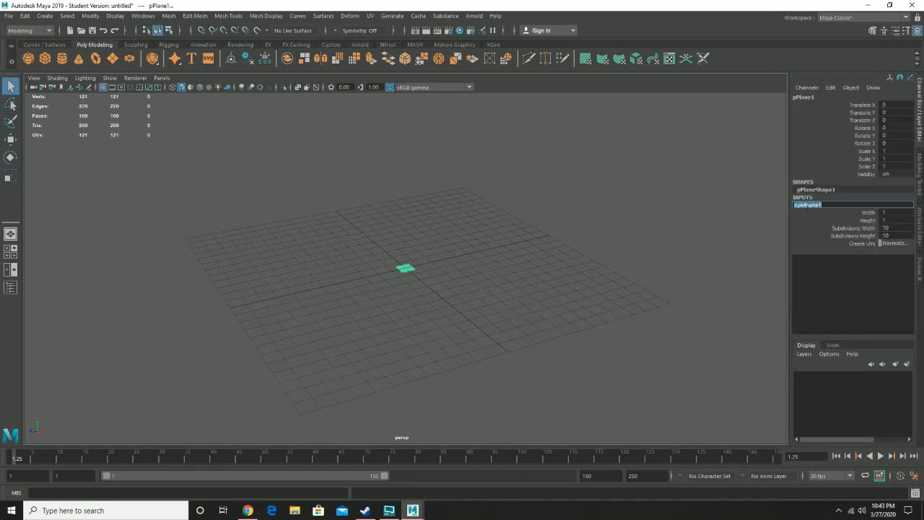
click(891, 213)
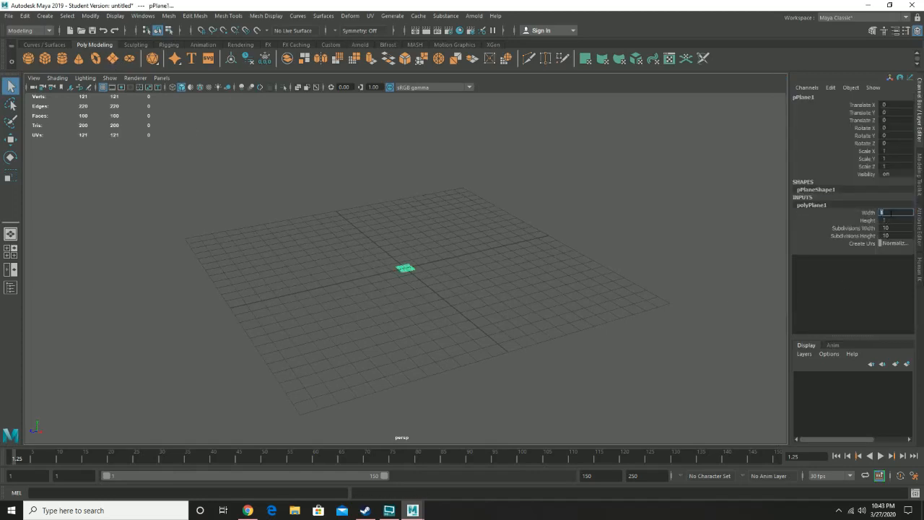
text(25)
key(Tab)
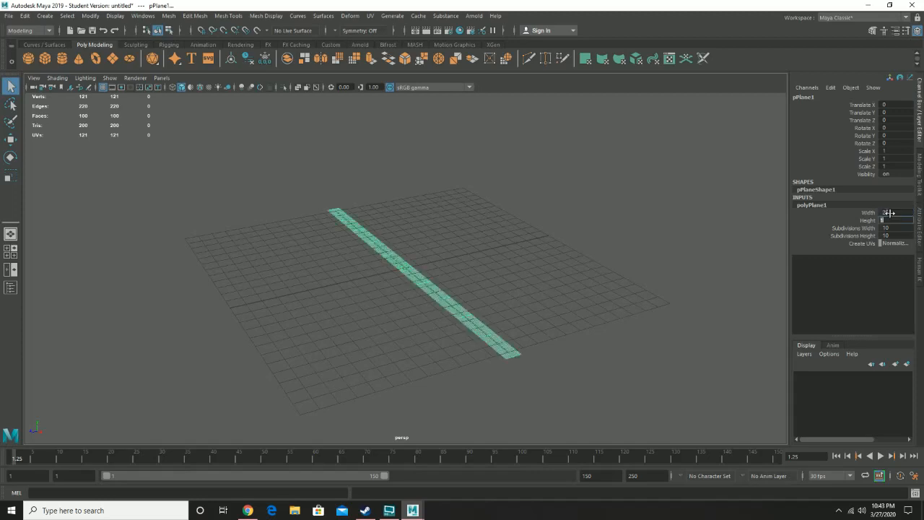
text(25)
key(Tab)
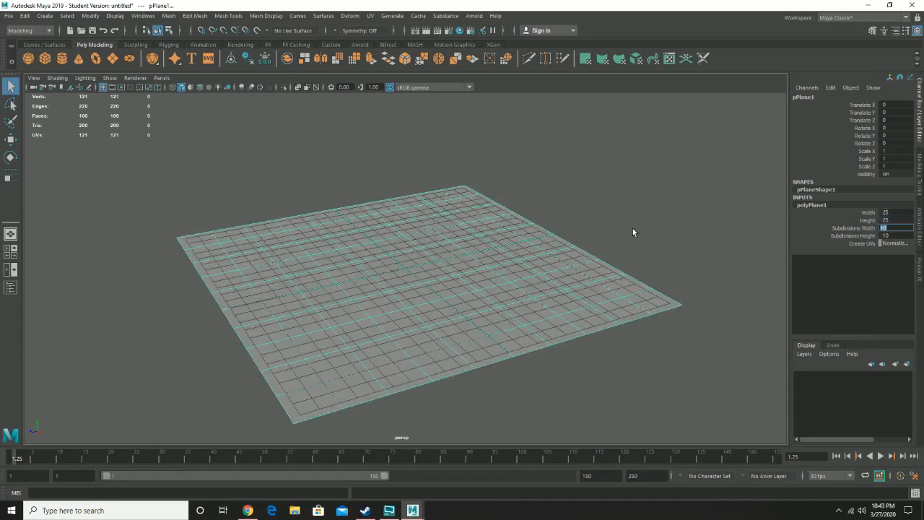
alt+drag(439, 207, 401, 292)
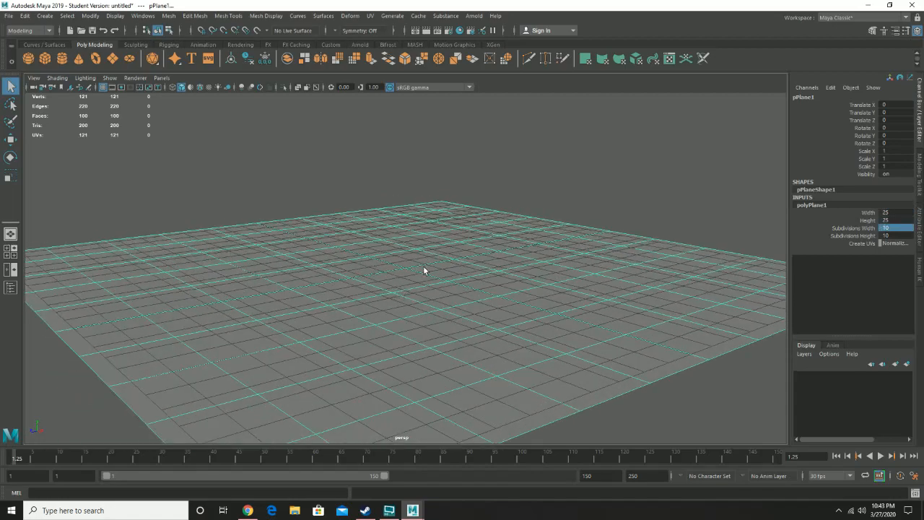
- Rename the polygon plane as floor
alt+drag(425, 270, 451, 284)
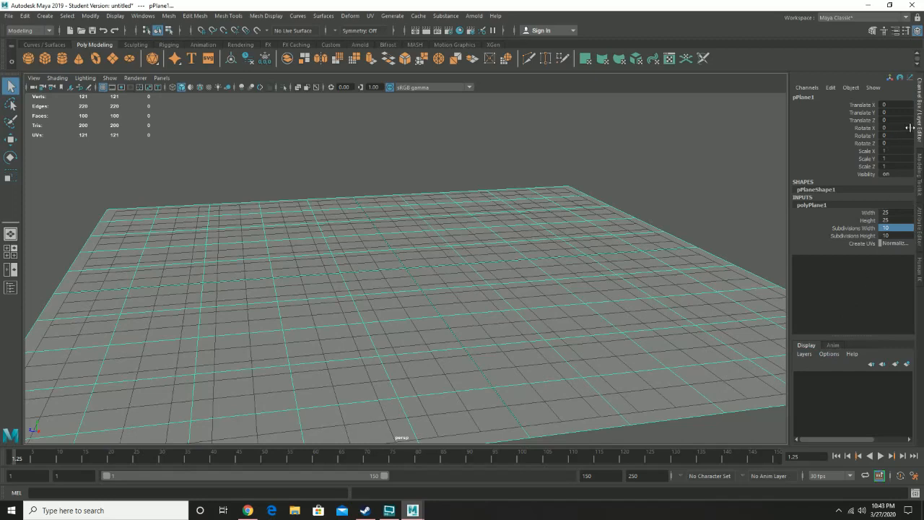
double_click(819, 97)
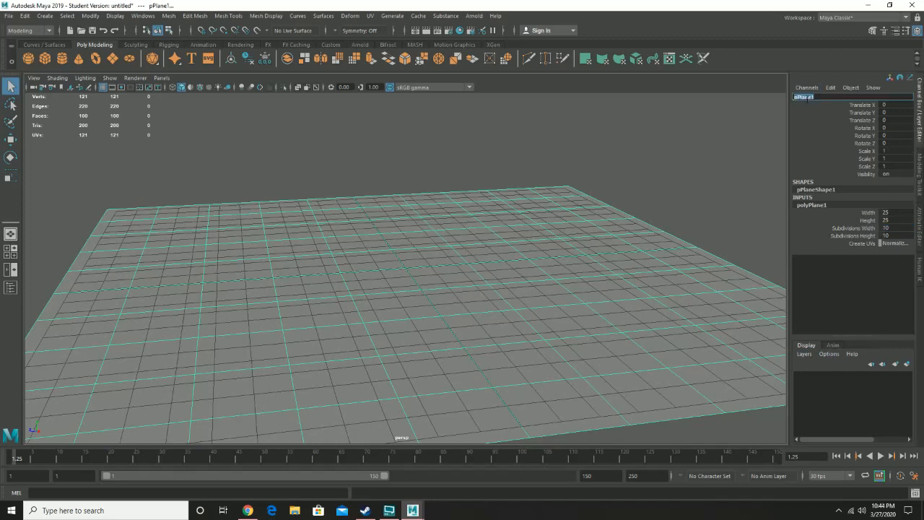
text(floor)
key(Return)
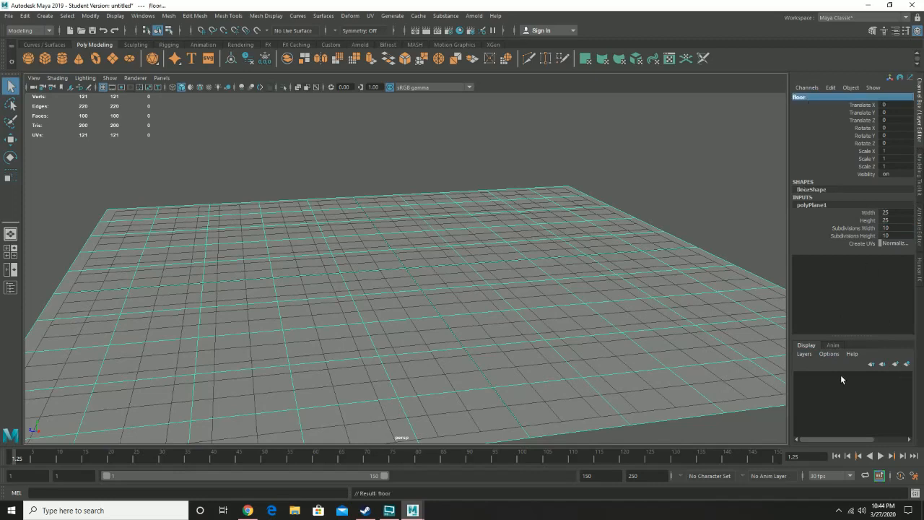
- Add the floor to a new display layer and set that layer to reference mode
click(908, 365)
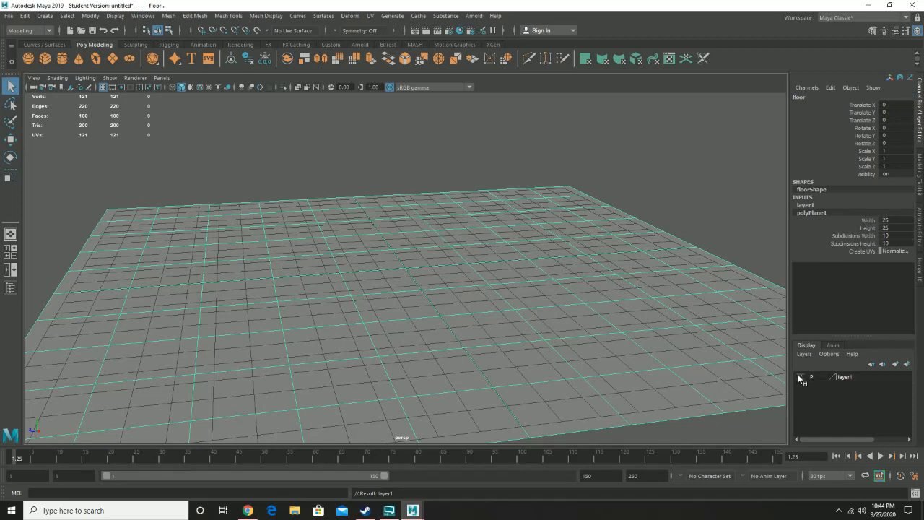
click(800, 376)
click(800, 377)
click(822, 376)
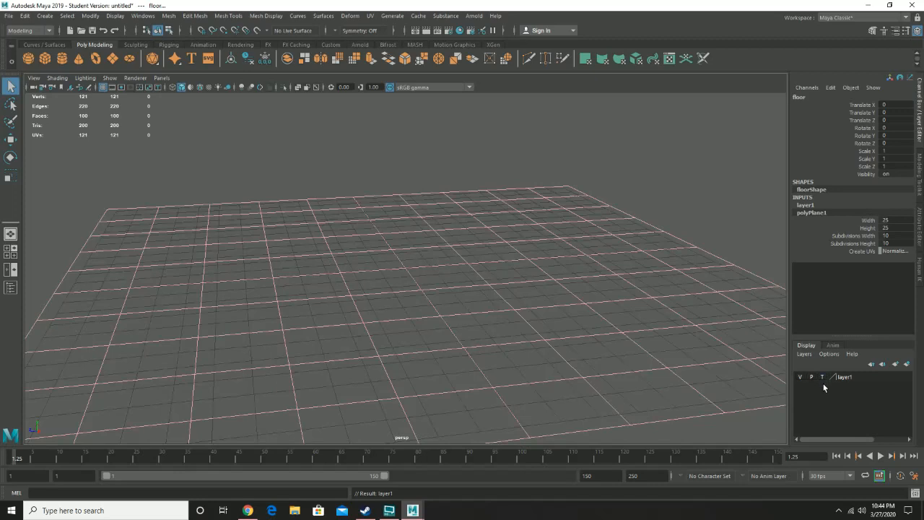
click(822, 376)
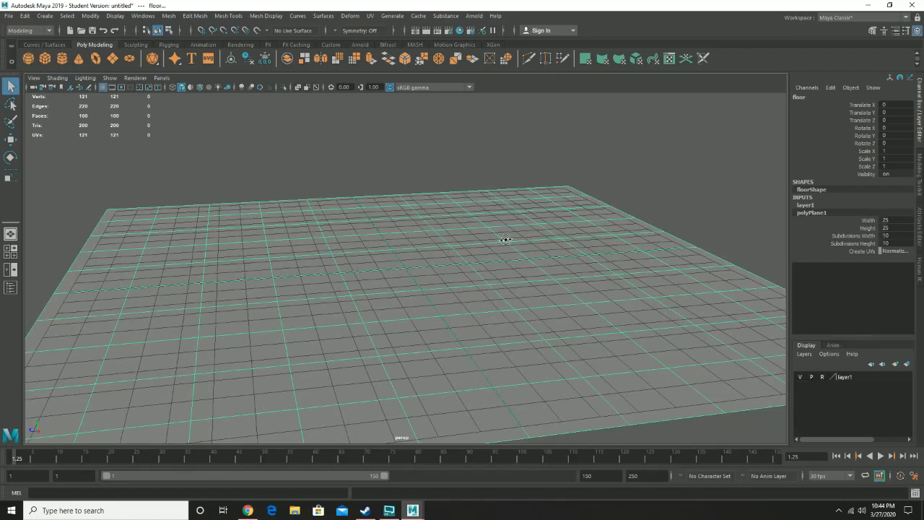
- Create a polygon sphere at the grid centre and raise it about 1 unit so it rests on the floor
alt+drag(501, 237, 460, 241)
alt+drag(292, 229, 417, 239)
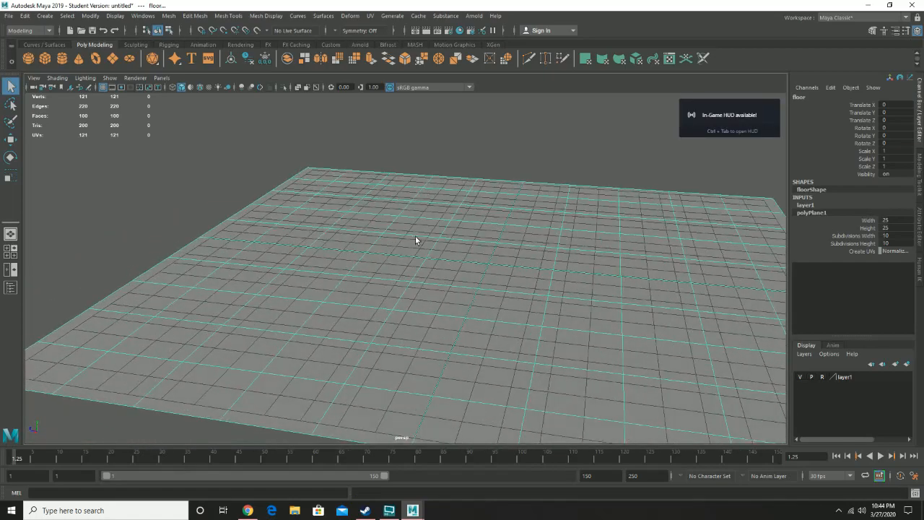
click(28, 59)
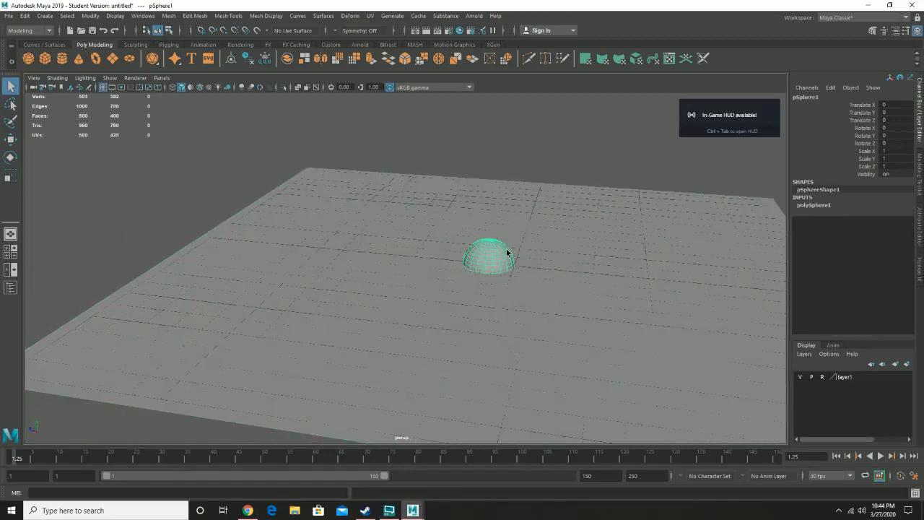
key(w)
drag(490, 242, 476, 219)
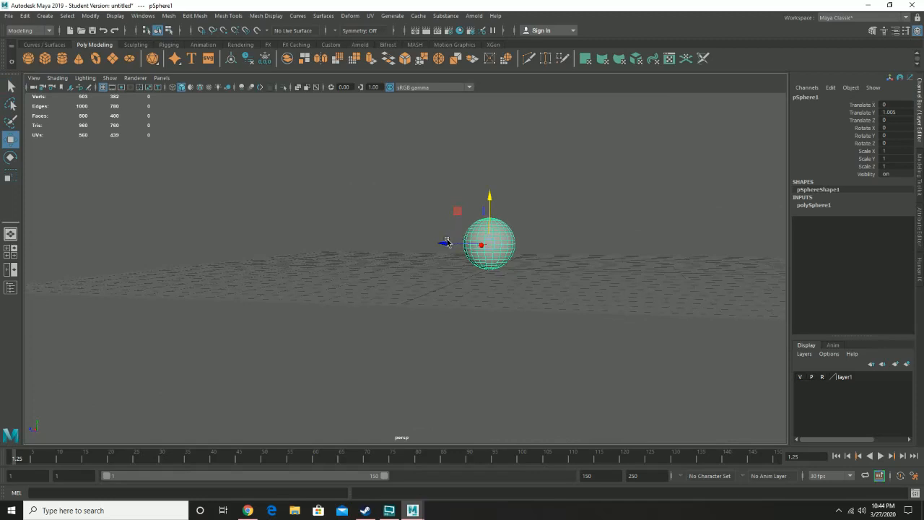
- Move the sphere along Z to the floor's edge, at about 12.1
click(284, 241)
alt+drag(284, 241, 384, 211)
click(491, 244)
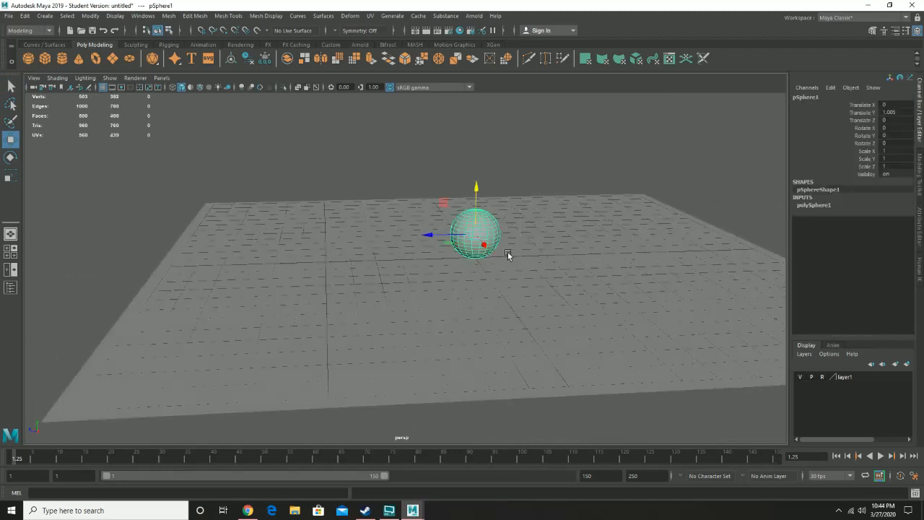
drag(450, 239, 125, 249)
alt+drag(434, 258, 399, 266)
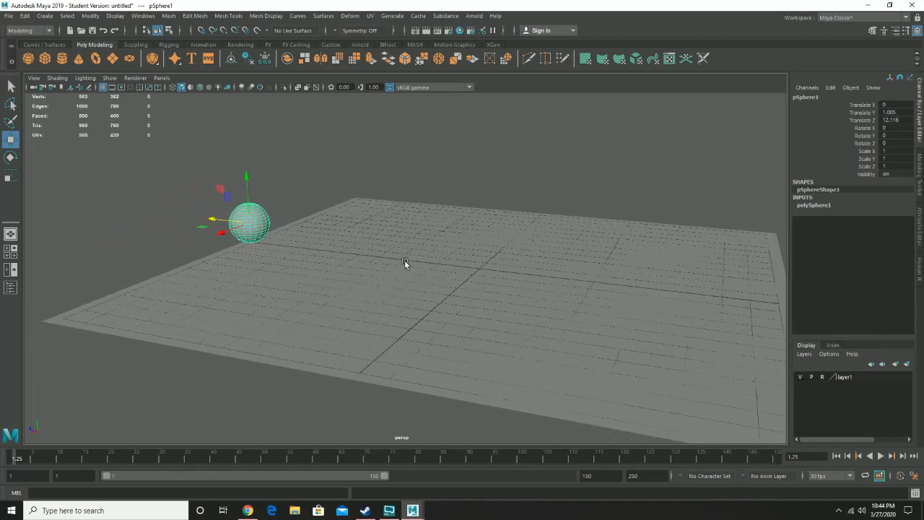
- Create a polygon cube and place it beside the sphere at about X 4.5, Y 0.5, Z 12.4
click(45, 58)
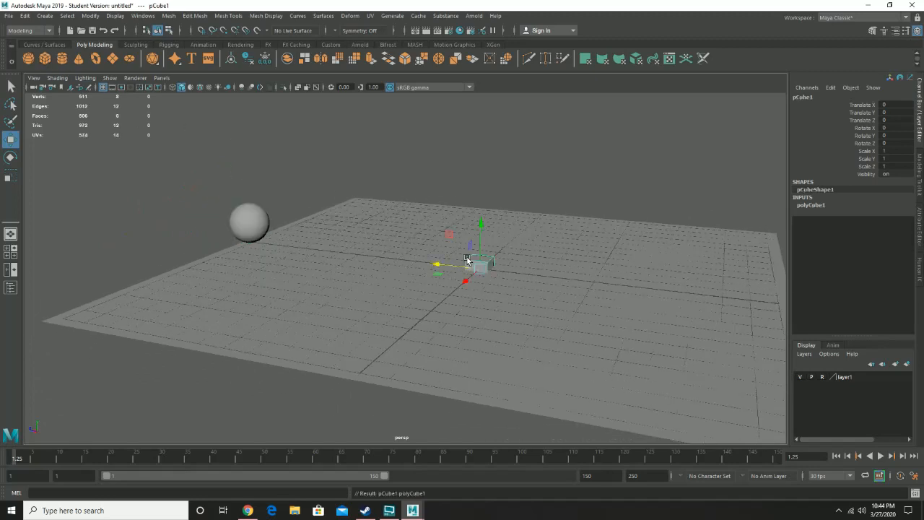
drag(467, 282, 434, 313)
drag(446, 272, 169, 270)
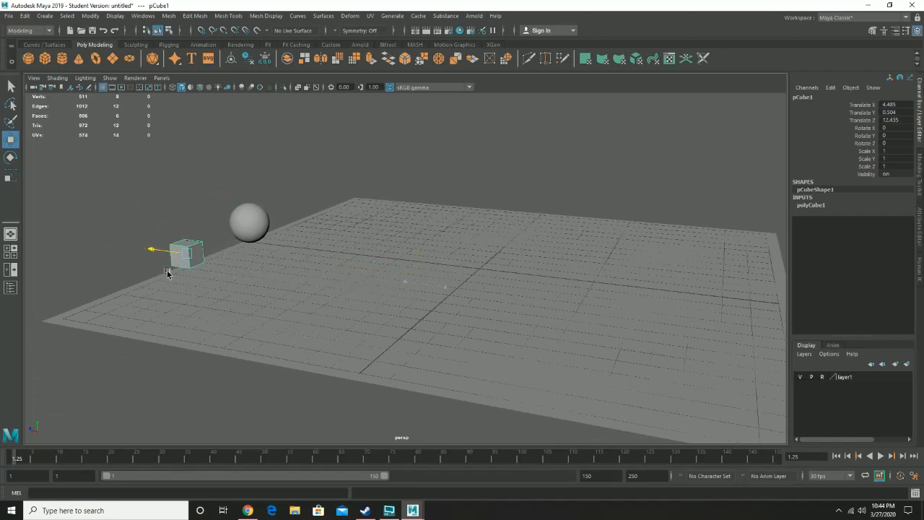
- Create a polygon cylinder and place it beyond the cube at about X 9.6, Y 0.9, Z 12
click(61, 59)
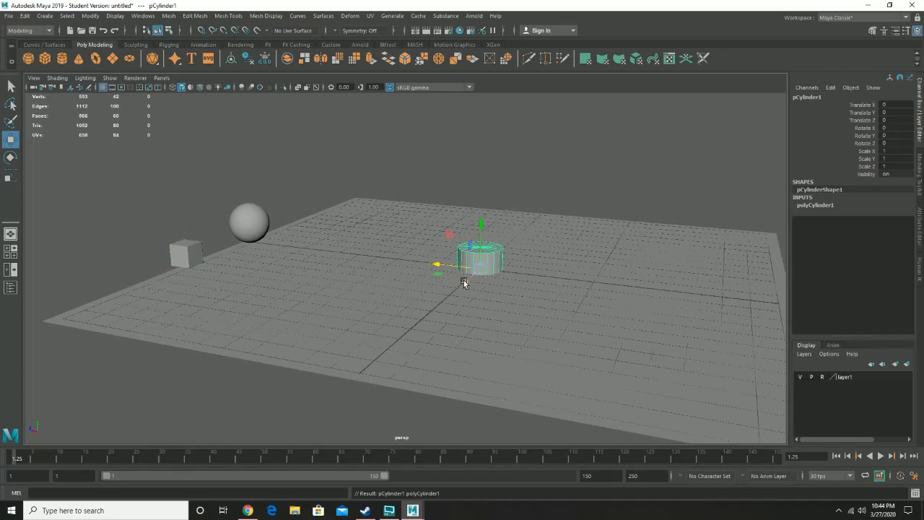
drag(464, 282, 373, 361)
drag(390, 317, 86, 280)
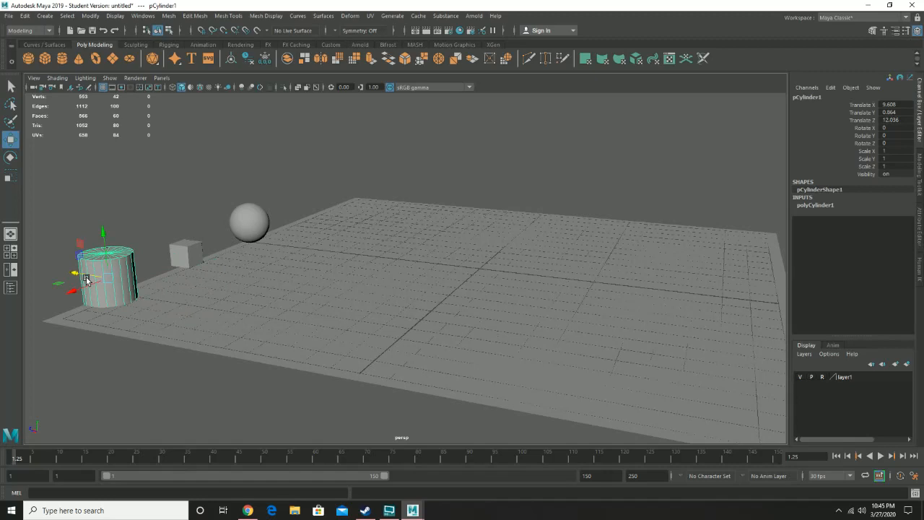
- Save the scene as ani_practice_01_professor in Maya Binary format, accepting the student version notice
click(247, 217)
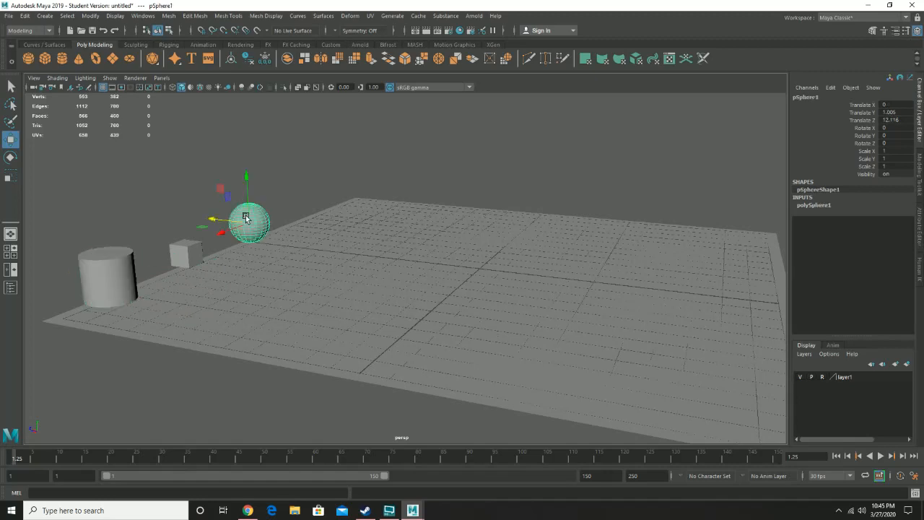
click(7, 16)
click(49, 65)
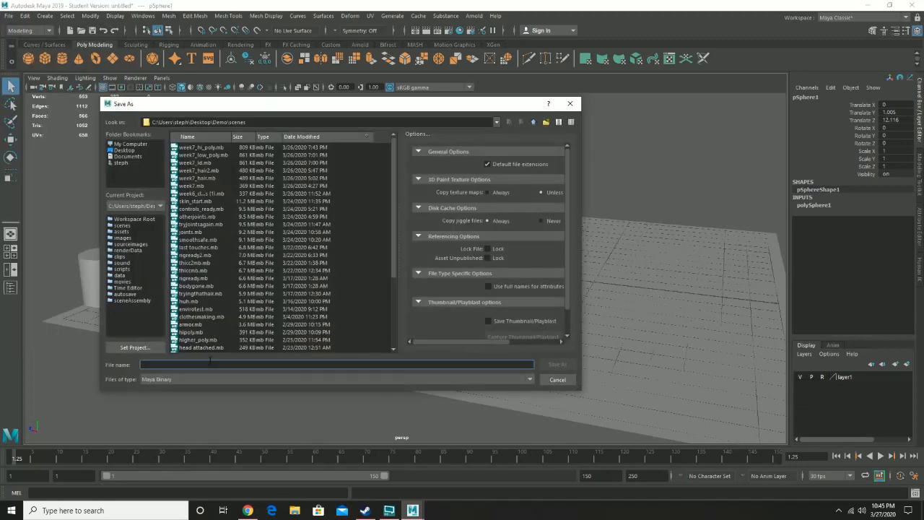
text(ani_practice_01)
text(_s)
key(BackSpace)
text(professor)
click(554, 367)
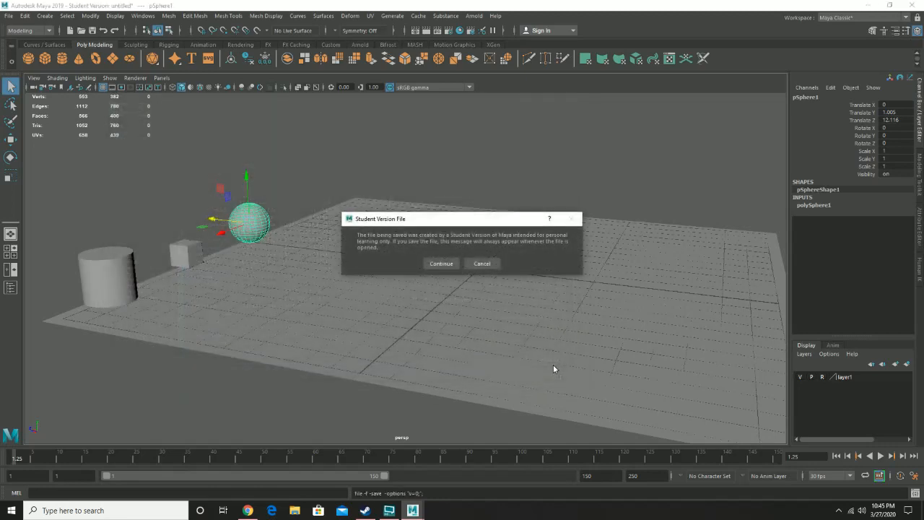
click(437, 264)
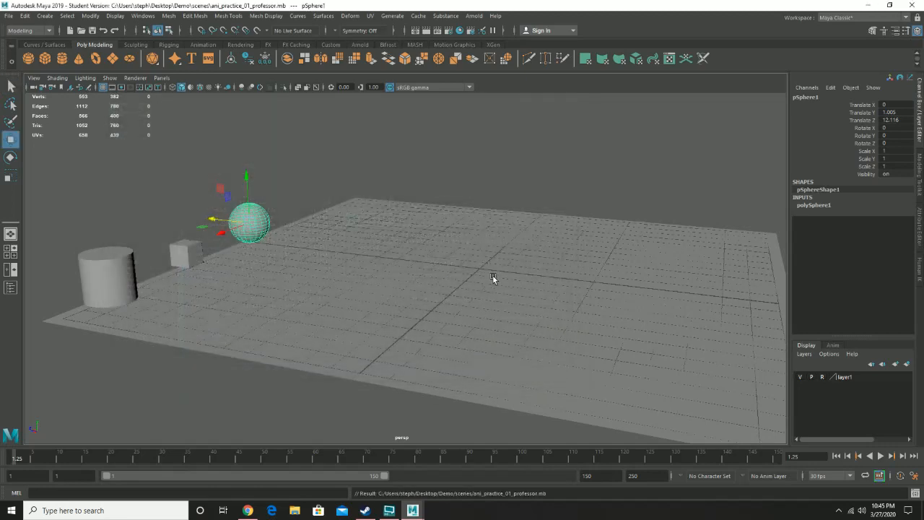
- Set a keyframe on all of the sphere's transform channels at frame 1
alt+drag(434, 273, 450, 271)
alt+drag(563, 256, 424, 282)
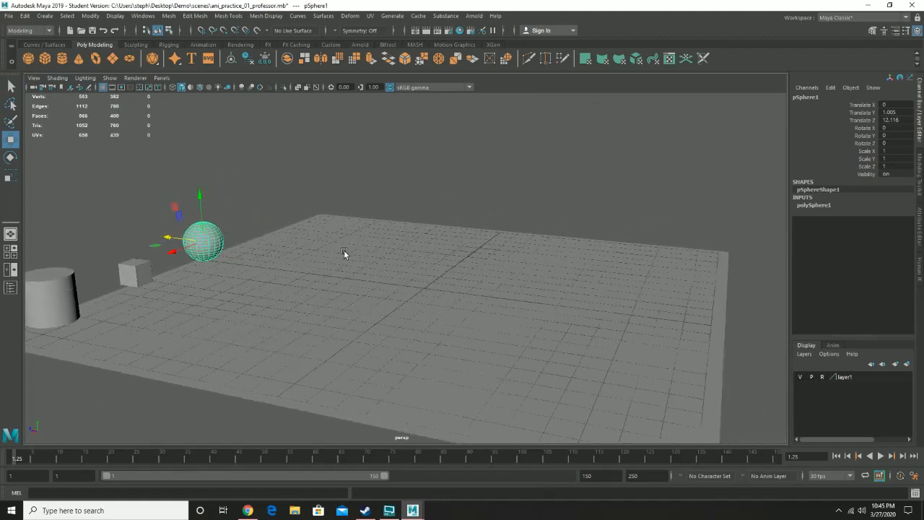
click(207, 232)
drag(10, 457, 1, 460)
alt+drag(299, 332, 254, 392)
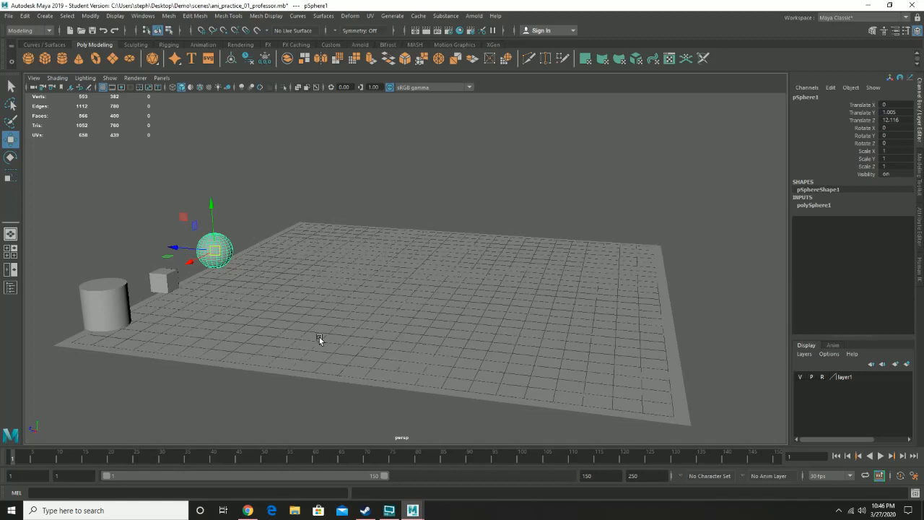
key(s)
key(ctrl+z)
mouse_move(13, 455)
mouse_down()
mouse_move(56, 457)
mouse_move(3, 463)
mouse_up()
key(s)
- Try shifting the visible frame range, restore its start to frame 1, and shorten the playback range to end at frame 60
drag(257, 477, 323, 480)
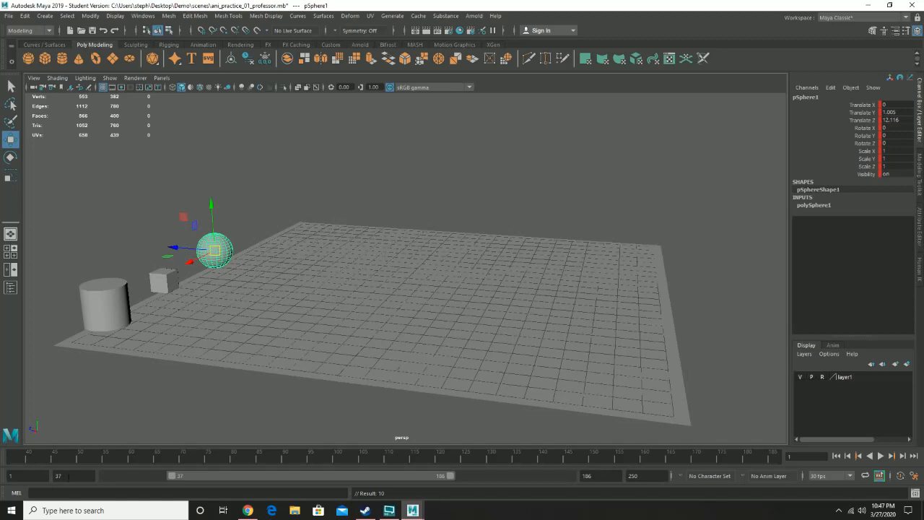
drag(193, 476, 117, 483)
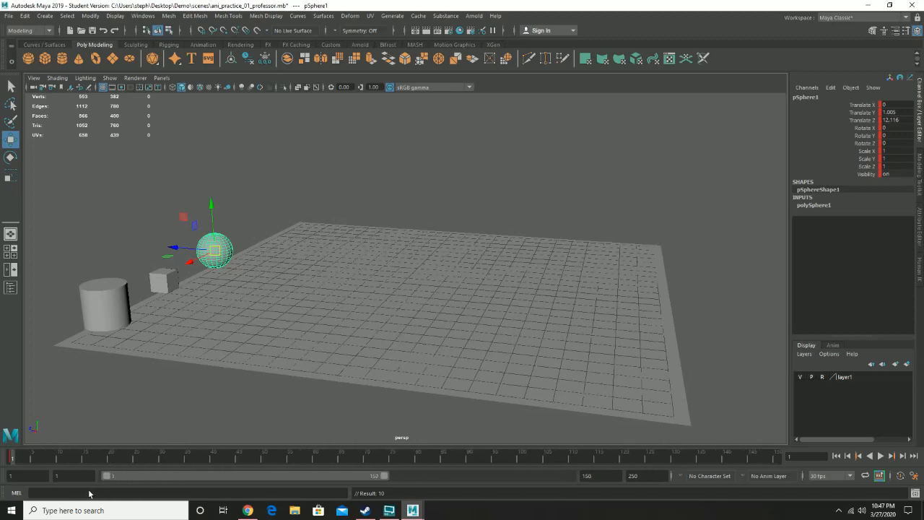
drag(384, 478, 212, 491)
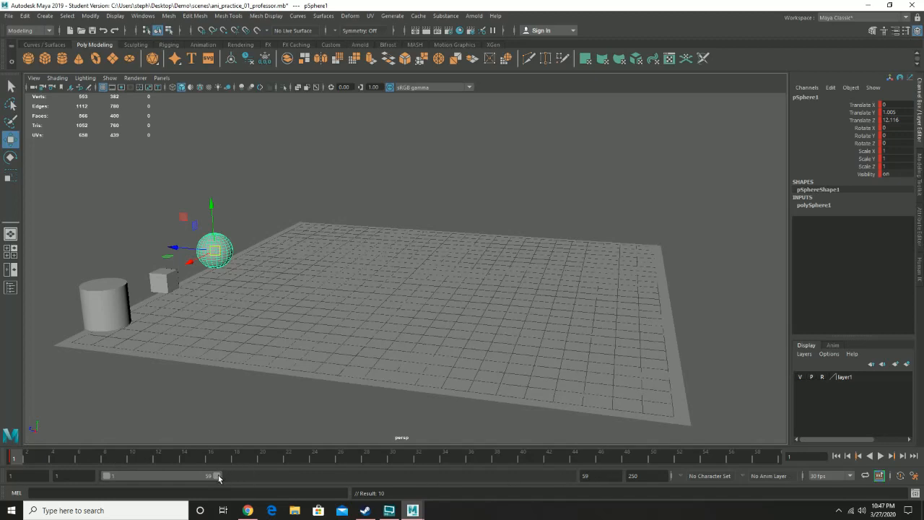
drag(220, 478, 222, 478)
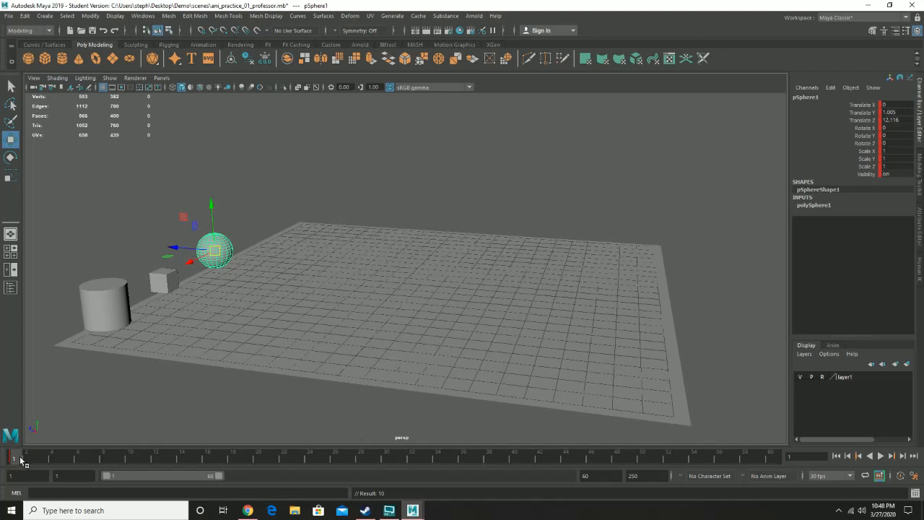
- At frame 30, move the sphere along Z to the floor's opposite edge, about -11.8, and key it
key(alt+v)
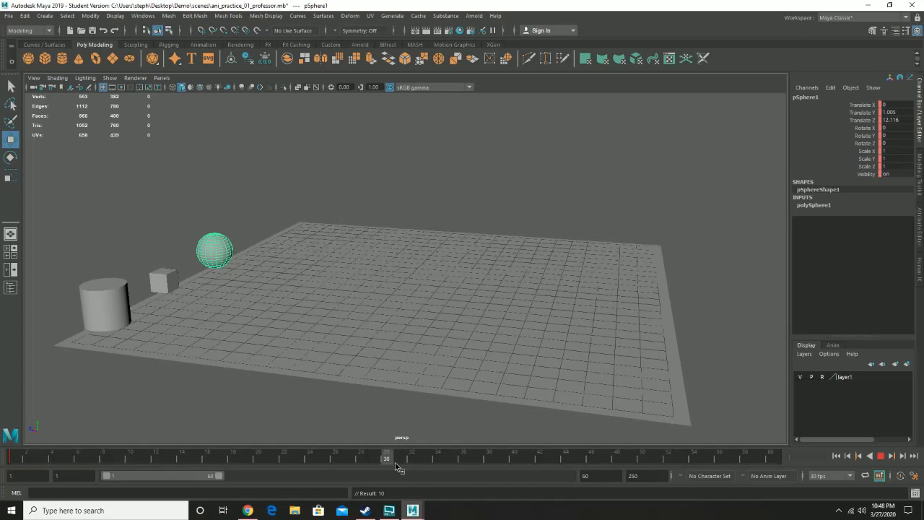
key(alt+v)
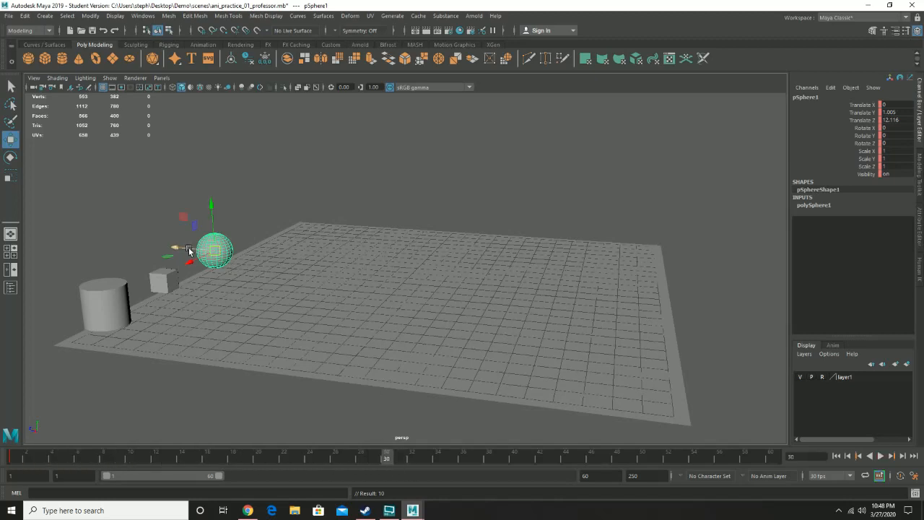
drag(184, 249, 612, 300)
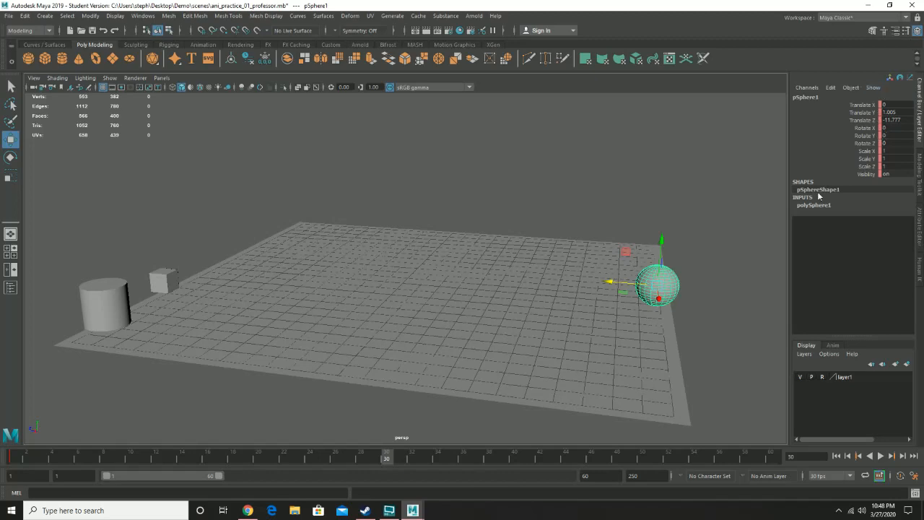
key(s)
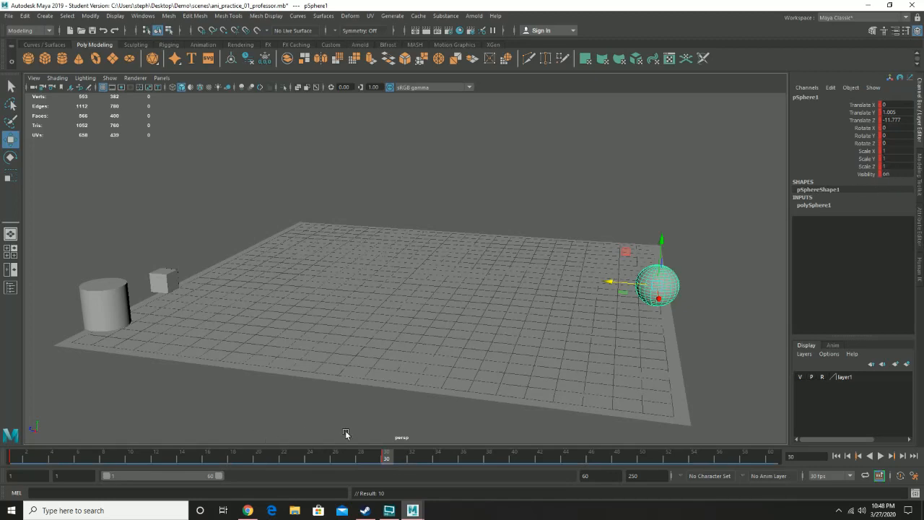
- Return to frame 1 and play the animation to check the sphere's movement across the floor
drag(380, 457, 13, 456)
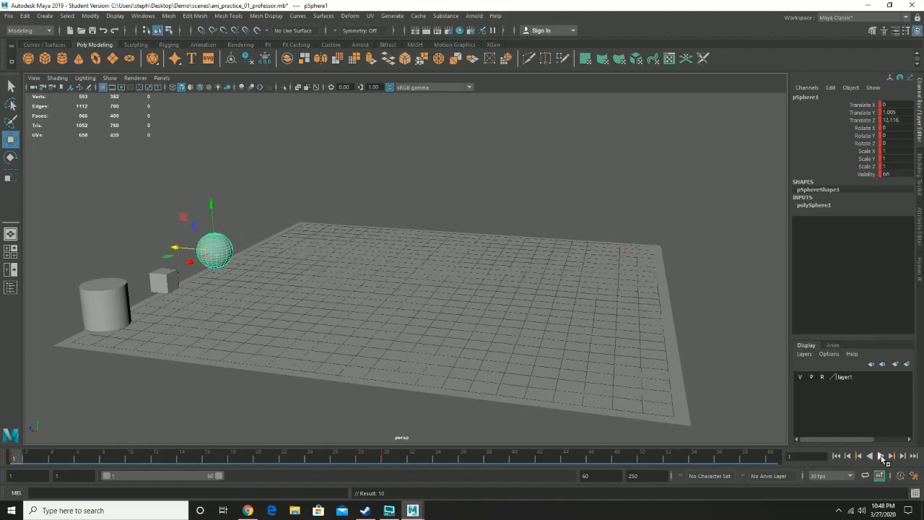
click(881, 456)
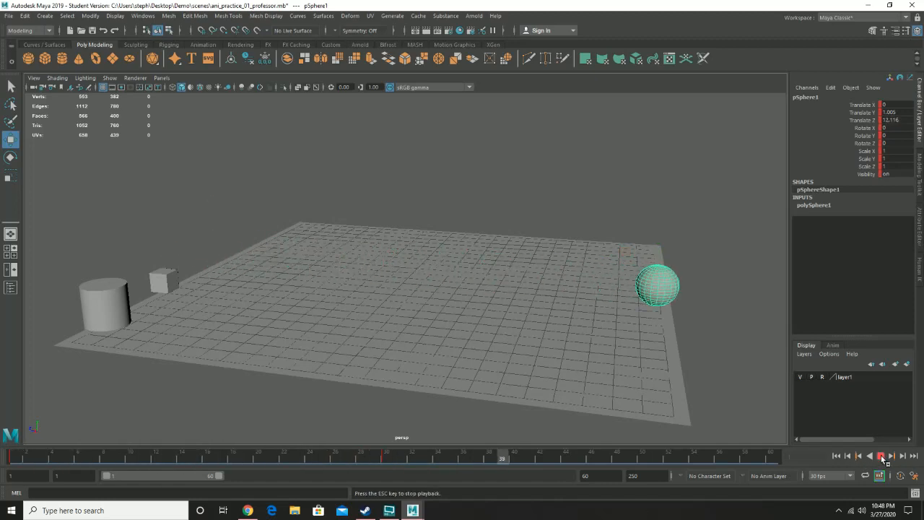
click(880, 459)
- At frame 60, move the sphere back to its starting edge at about Z 12.1, key it, and play the animation
mouse_move(583, 461)
mouse_down()
mouse_move(388, 464)
mouse_move(808, 466)
mouse_up()
drag(622, 283, 187, 269)
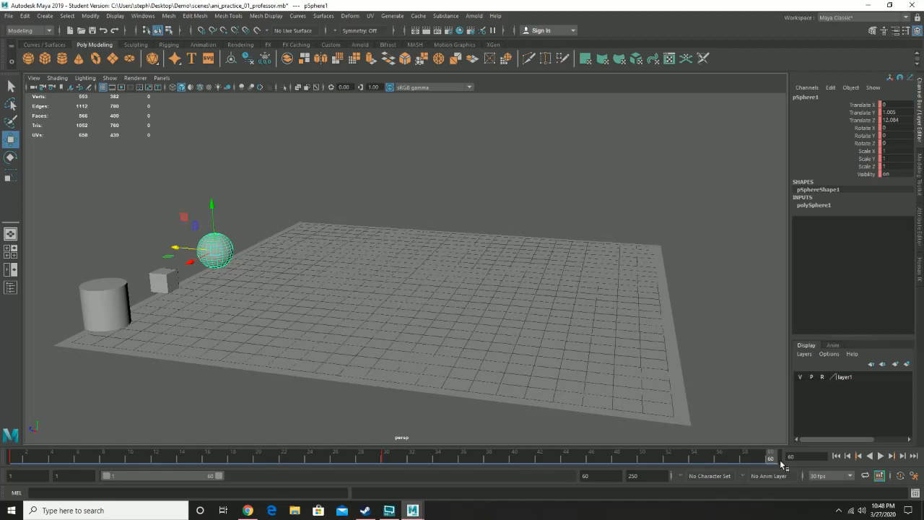
key(s)
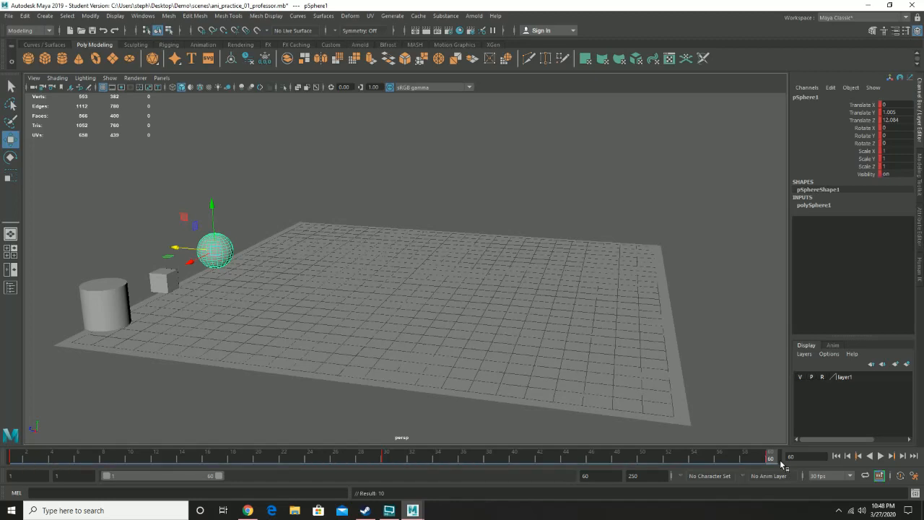
click(886, 458)
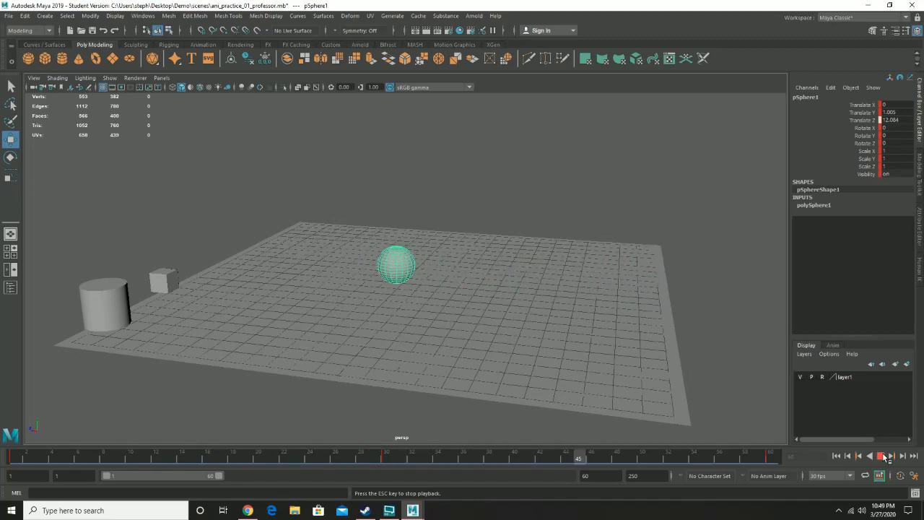
click(882, 456)
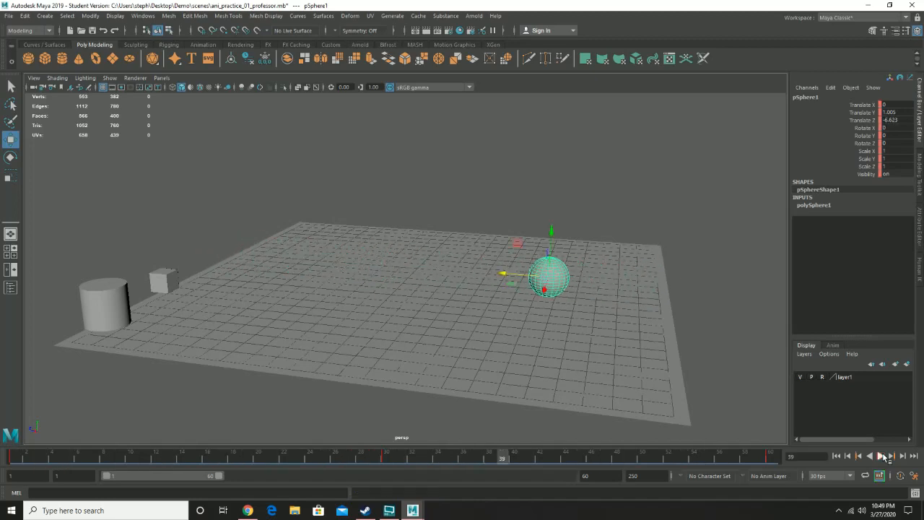
- Play the sphere's animation and scrub between frames 1 and 15 to review its path across the floor
key(alt+v)
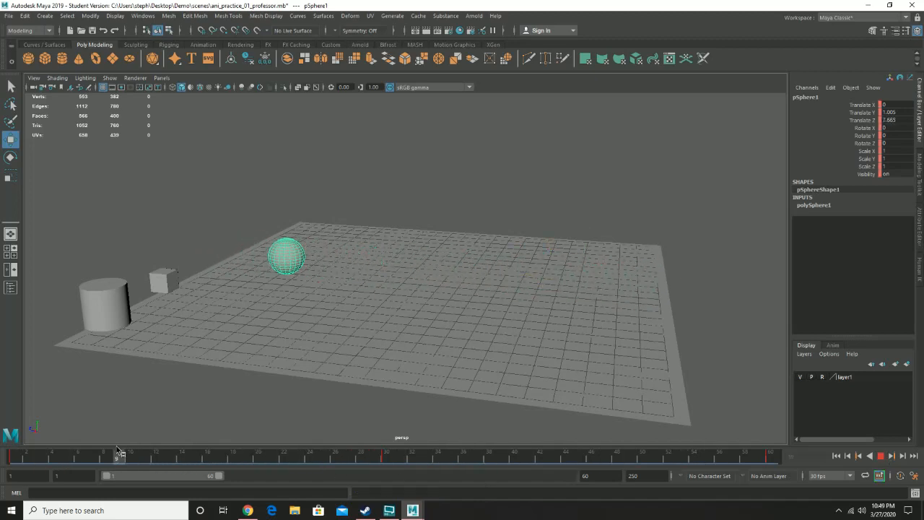
drag(56, 451, 41, 430)
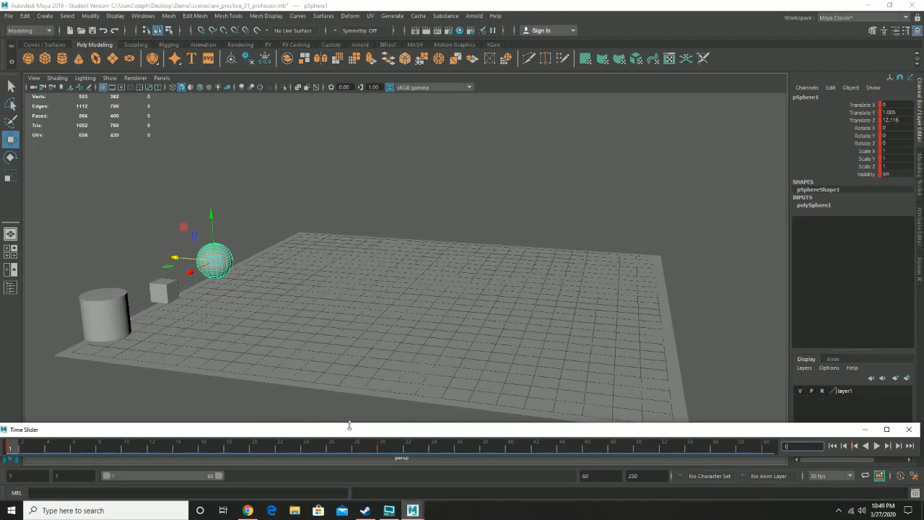
drag(20, 452, 191, 452)
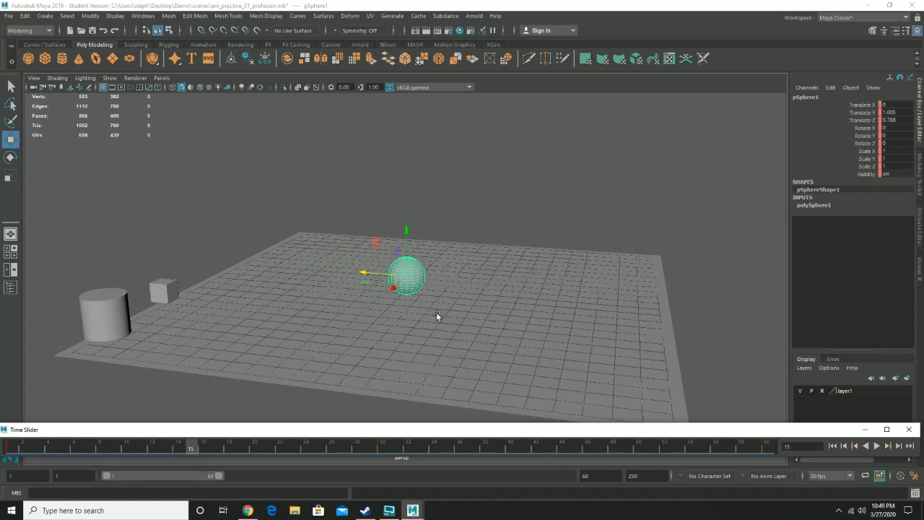
click(5, 450)
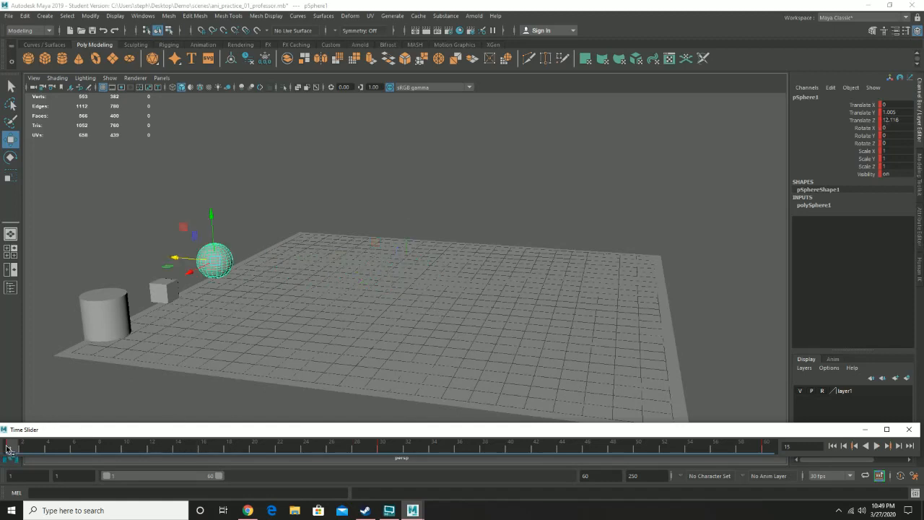
key(alt+v)
- At frame 15, raise the sphere along Y to about 8.5, key it, and play the animation from frame 1
drag(385, 449, 198, 454)
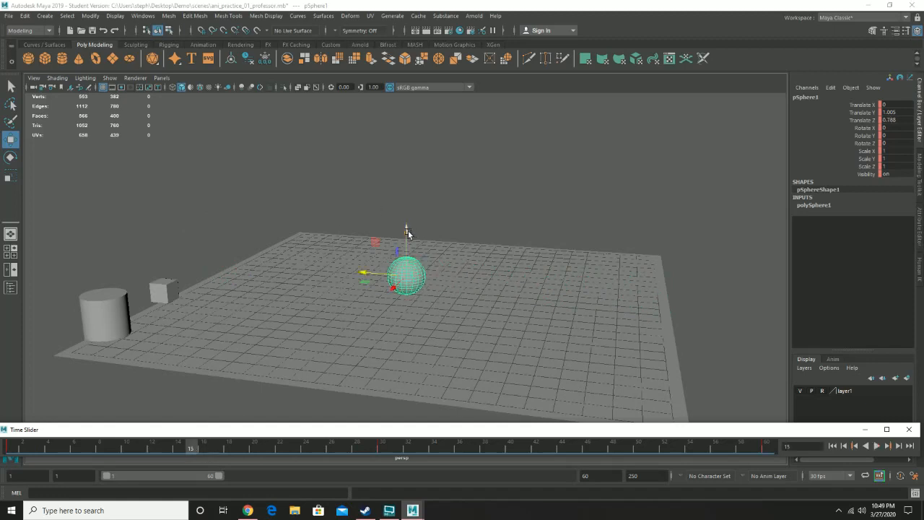
drag(407, 231, 395, 86)
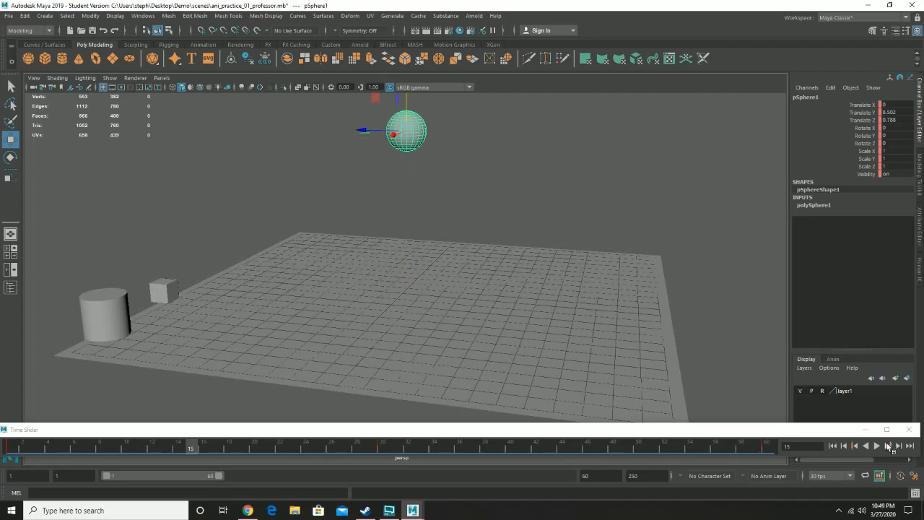
key(s)
click(9, 449)
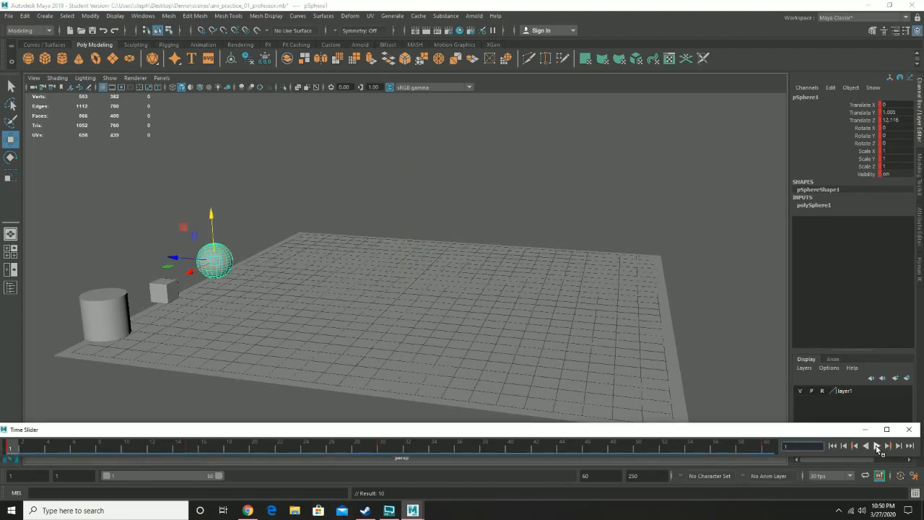
click(877, 446)
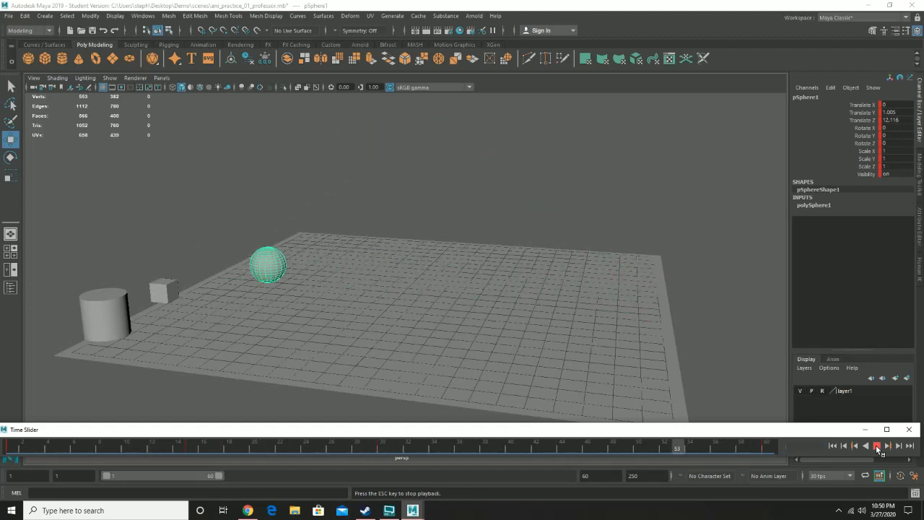
click(876, 445)
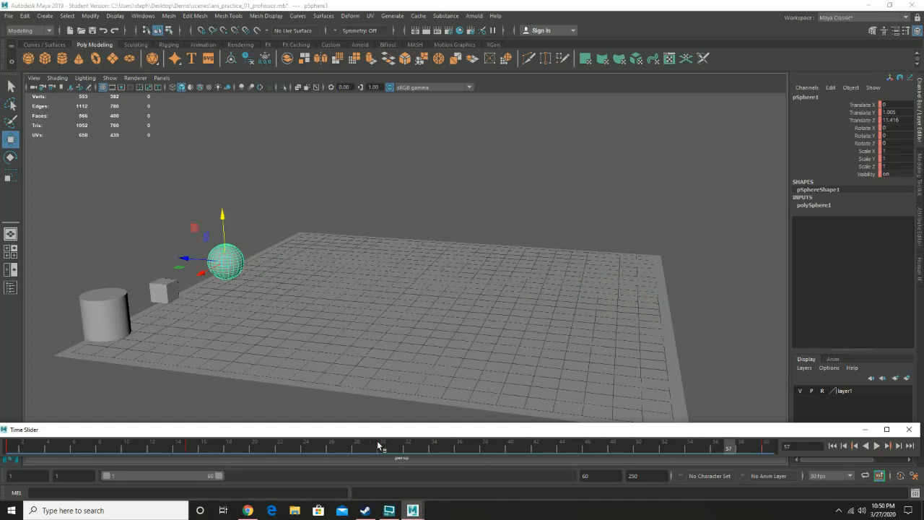
- At frame 45, raise the sphere along Y to about 7.4, key it, and play back the result
click(574, 449)
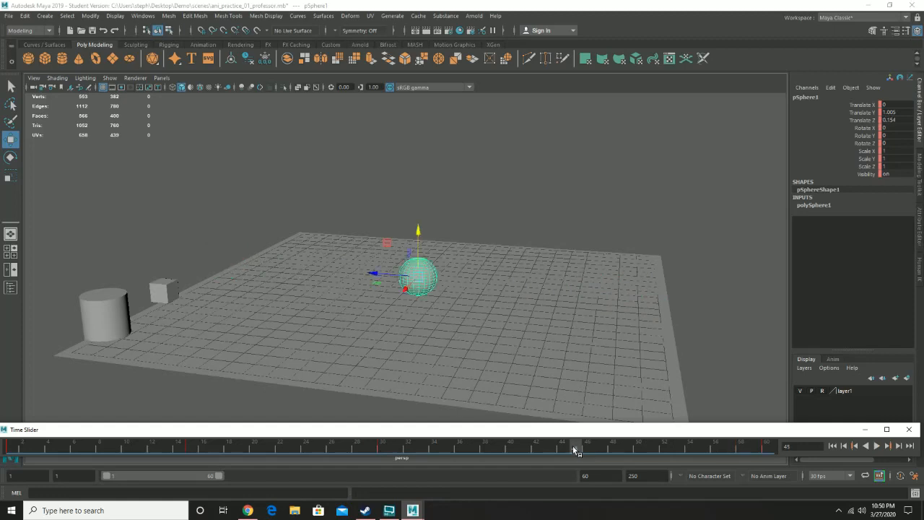
drag(418, 230, 416, 108)
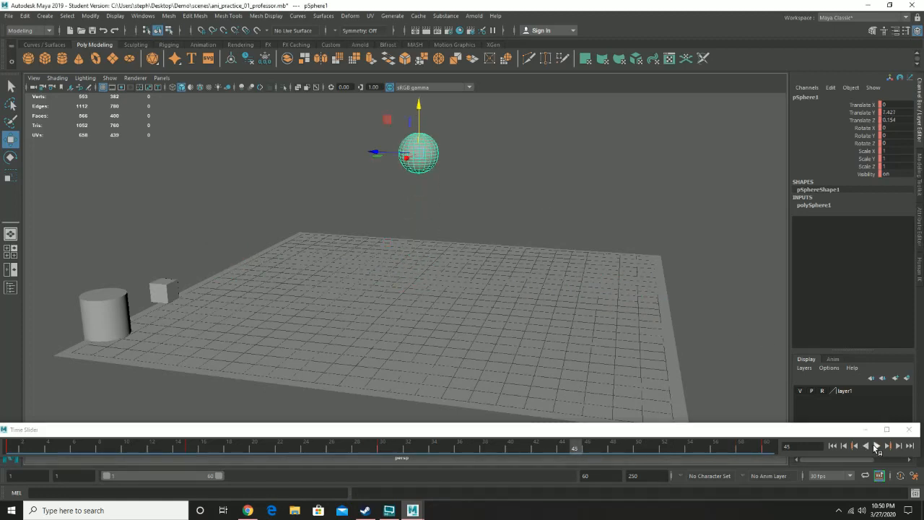
click(874, 445)
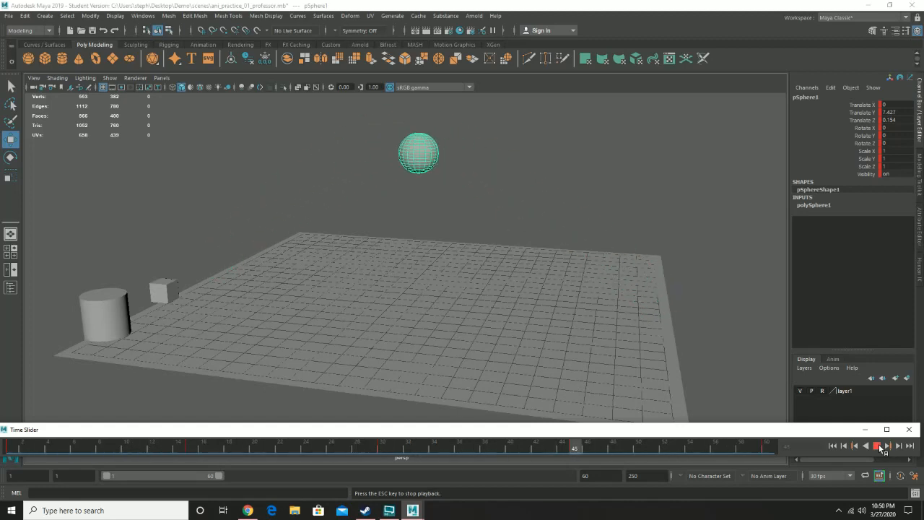
click(879, 445)
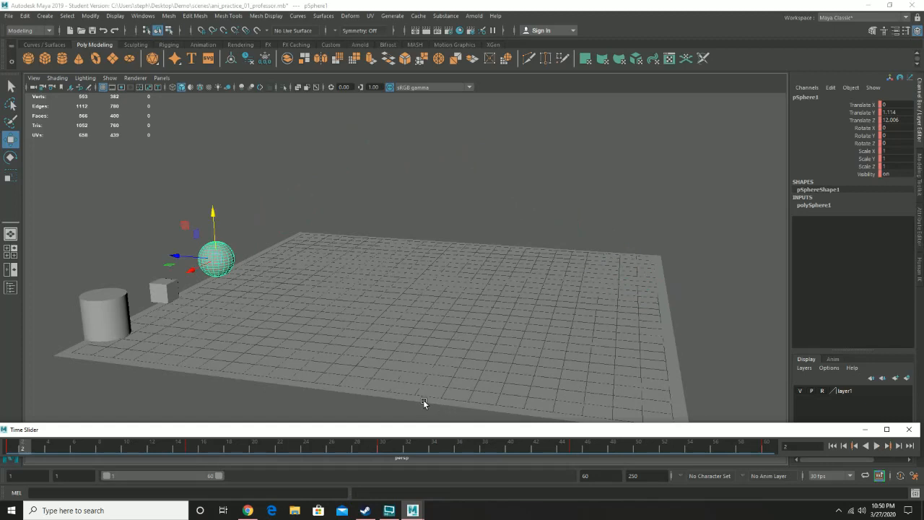
- Move the small cube along Z to the middle of the floor, about 0.5, and return to frame 1
click(160, 291)
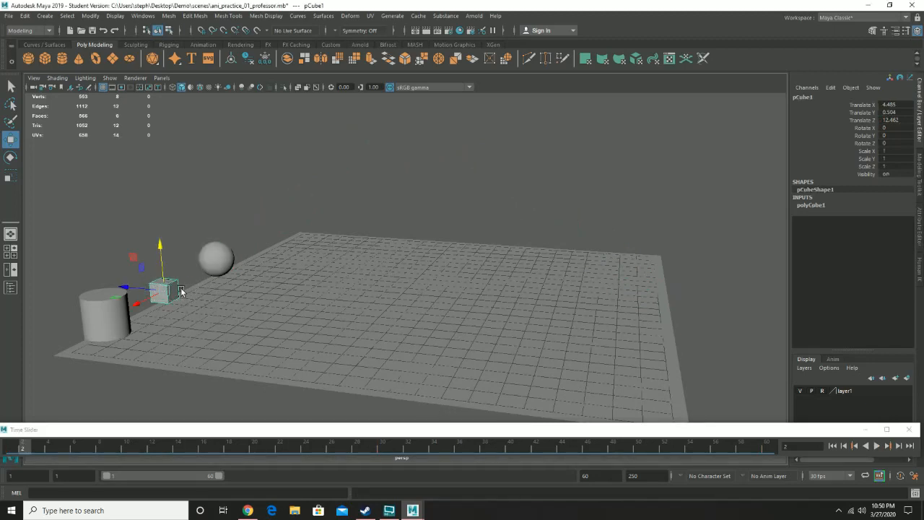
drag(133, 291, 348, 334)
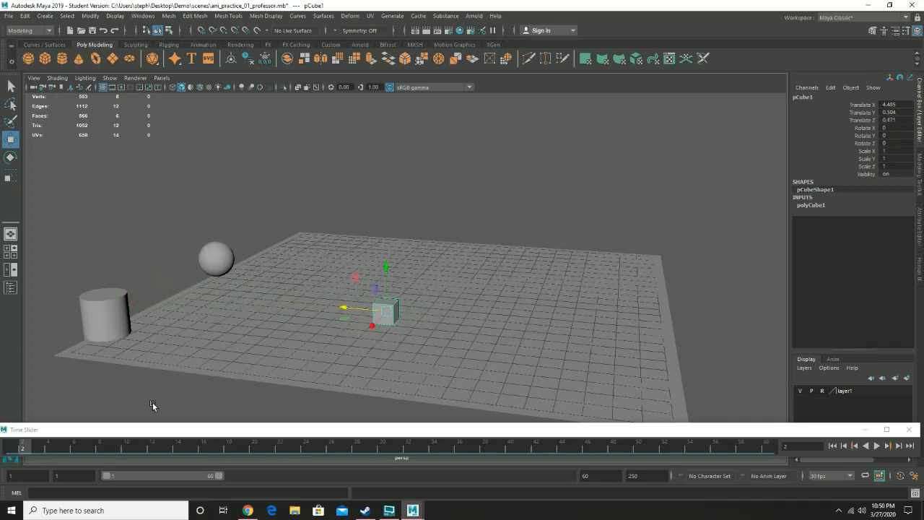
click(10, 448)
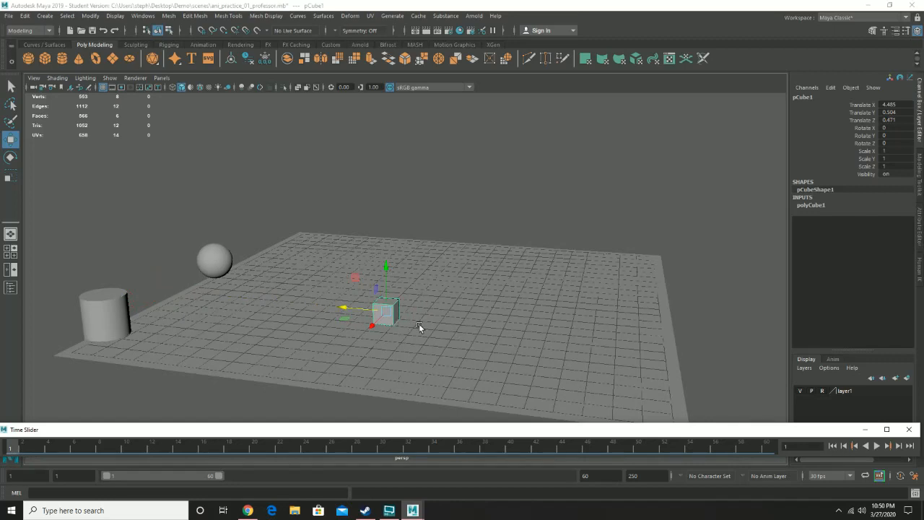
- Show the cube's pivot in pivot editing mode, leave that mode, and key the cube at frame 1
alt+drag(406, 312, 403, 301)
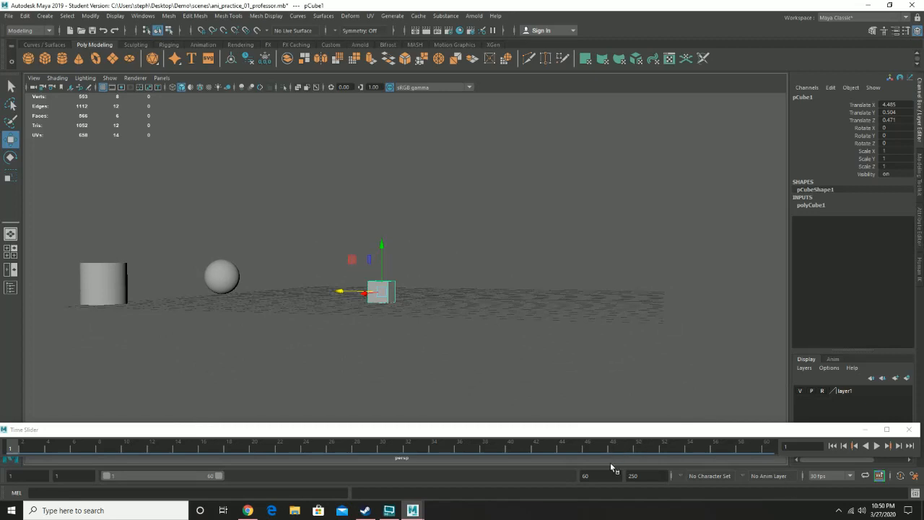
alt+drag(355, 264, 375, 287)
alt+middle_drag(315, 283, 421, 280)
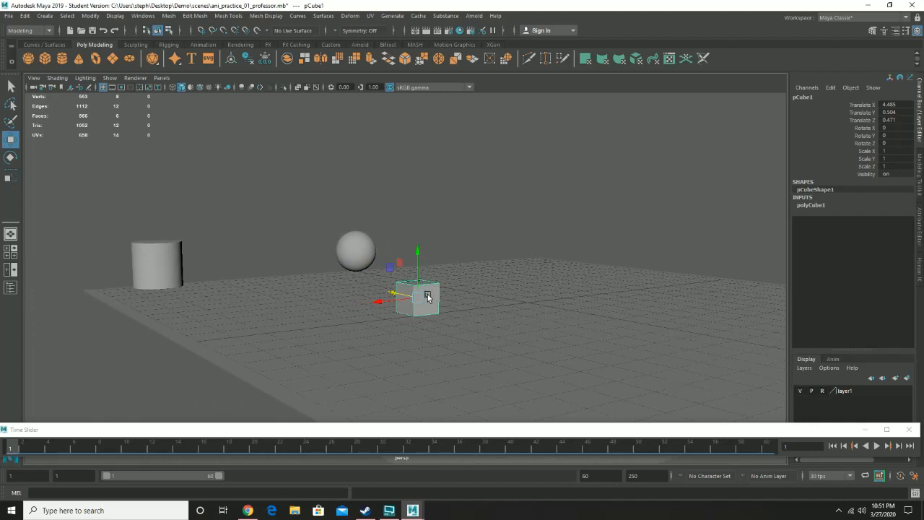
key(d)
key(f)
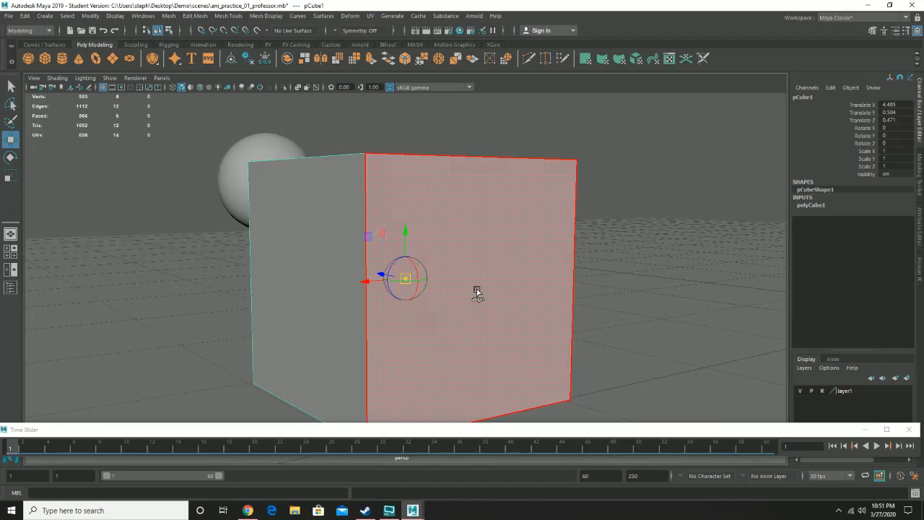
alt+right_drag(631, 311, 465, 315)
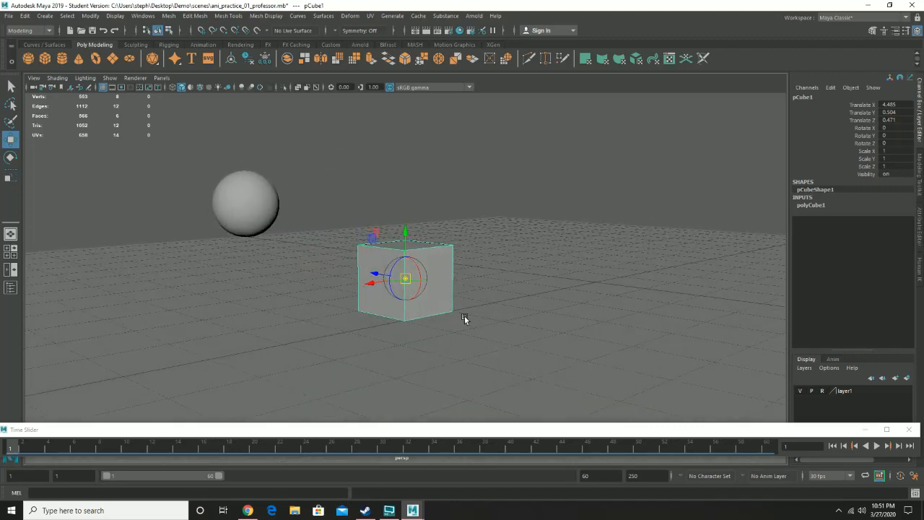
key(d)
key(f)
scroll(469, 325, down, 1)
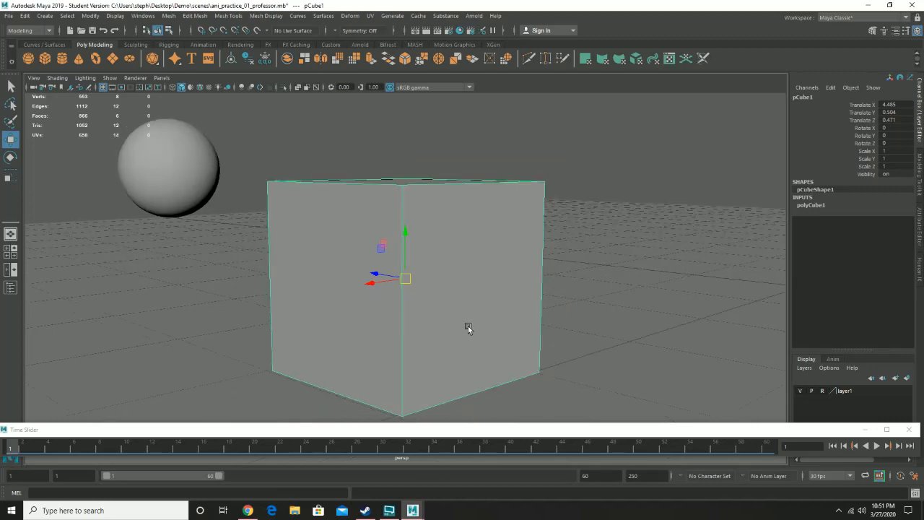
scroll(468, 325, down, 3)
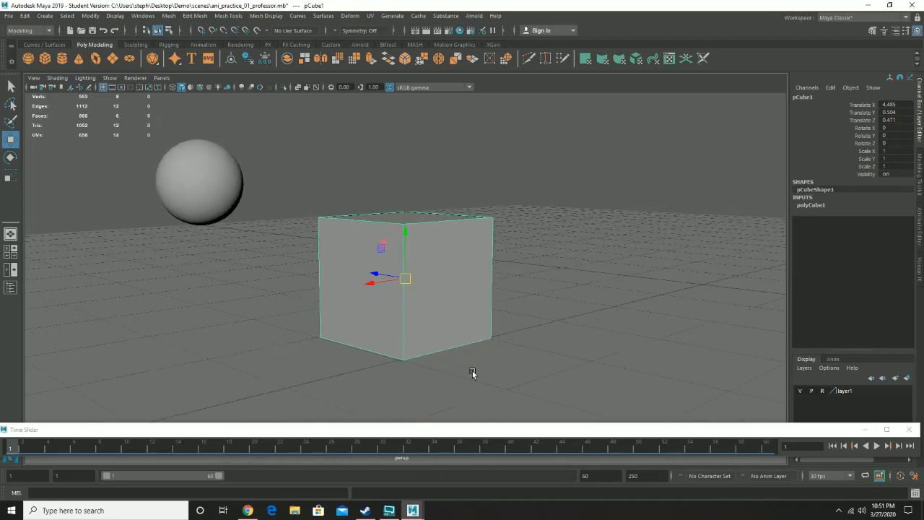
key(s)
- Enter pivot editing and place the cube's pivot on one of its side faces
key(d)
scroll(429, 274, up, 3)
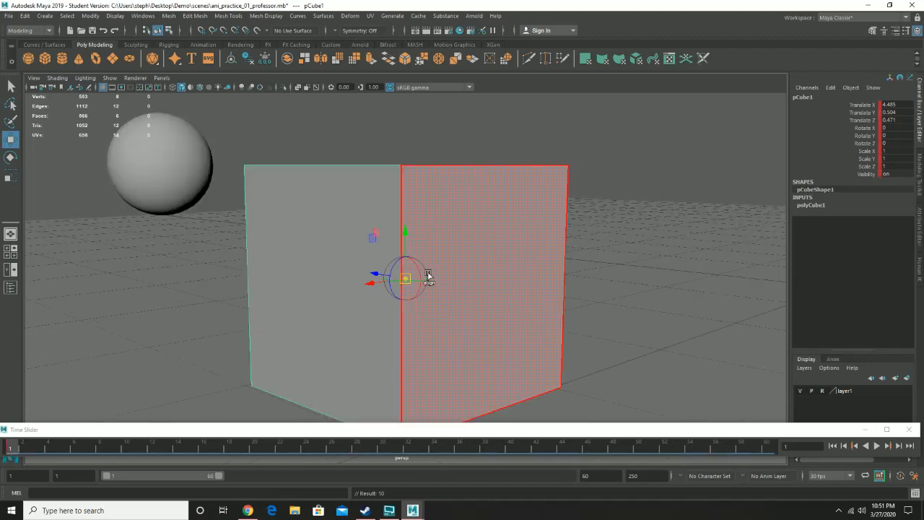
click(471, 284)
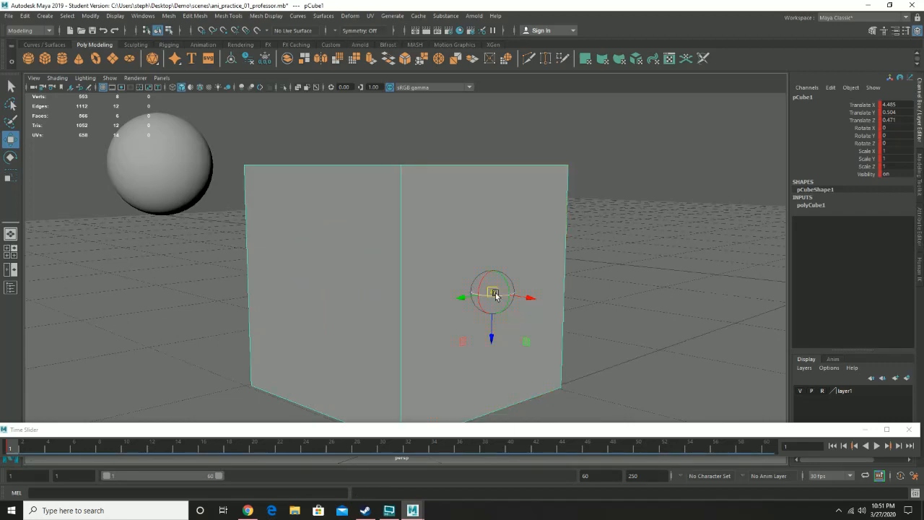
alt+right_drag(580, 287, 323, 287)
alt+drag(522, 278, 526, 328)
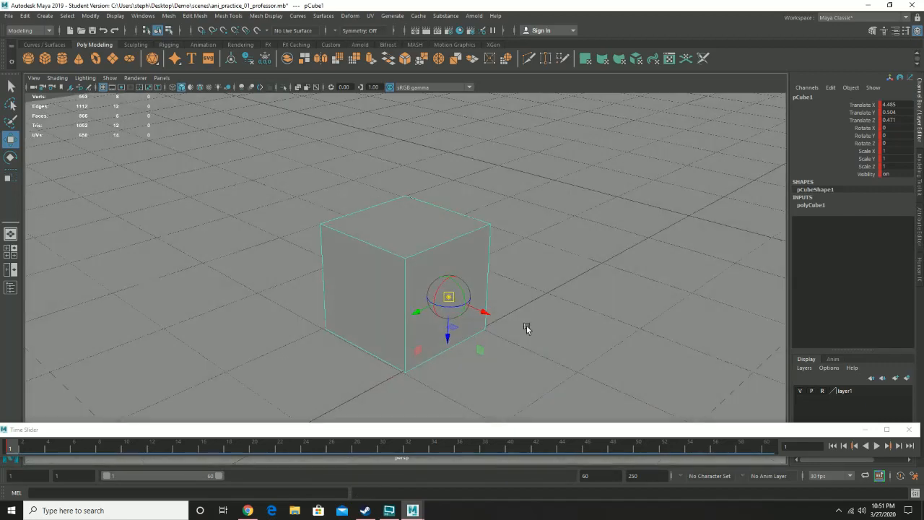
- Switch to the Rotate tool on the cube and inspect the manipulator at its off-centre pivot
click(11, 86)
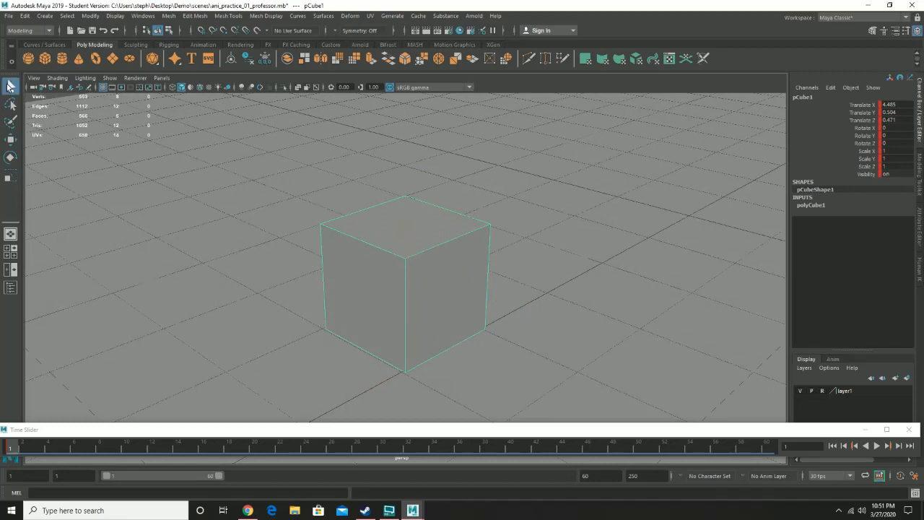
alt+drag(495, 344, 480, 330)
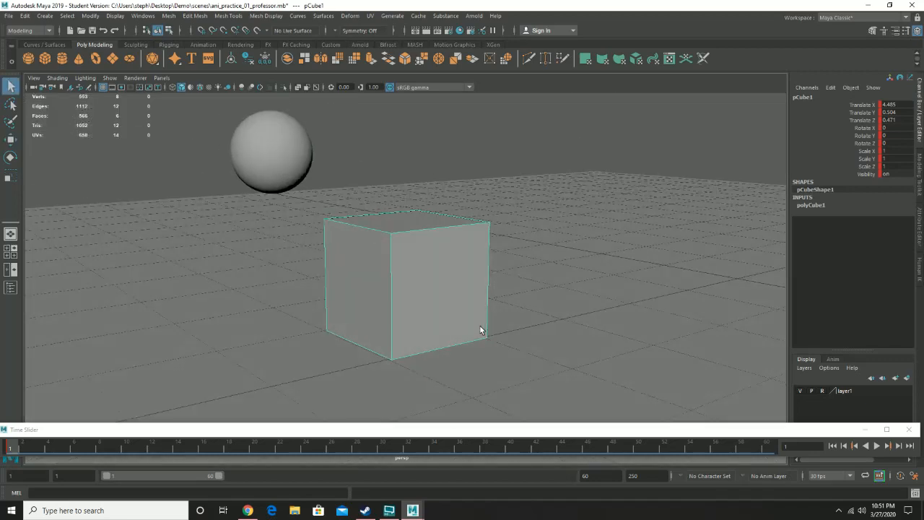
click(10, 139)
click(11, 157)
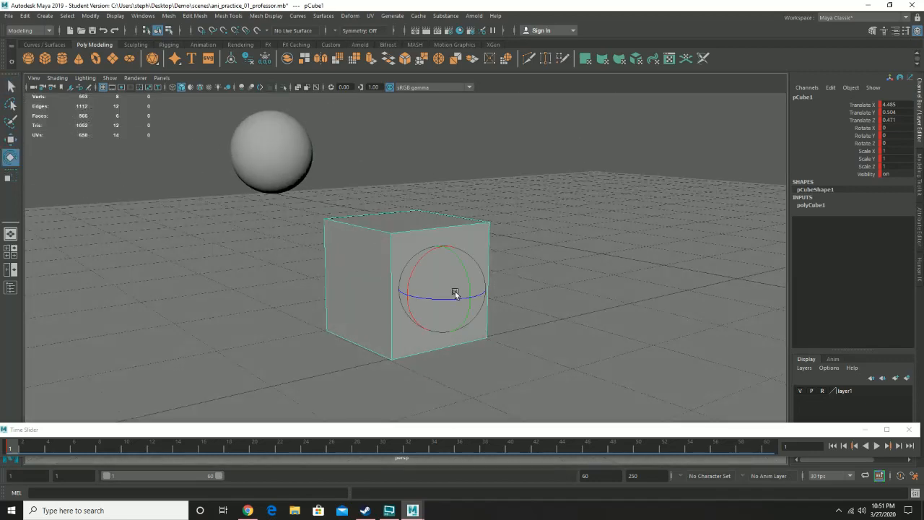
alt+drag(456, 292, 477, 291)
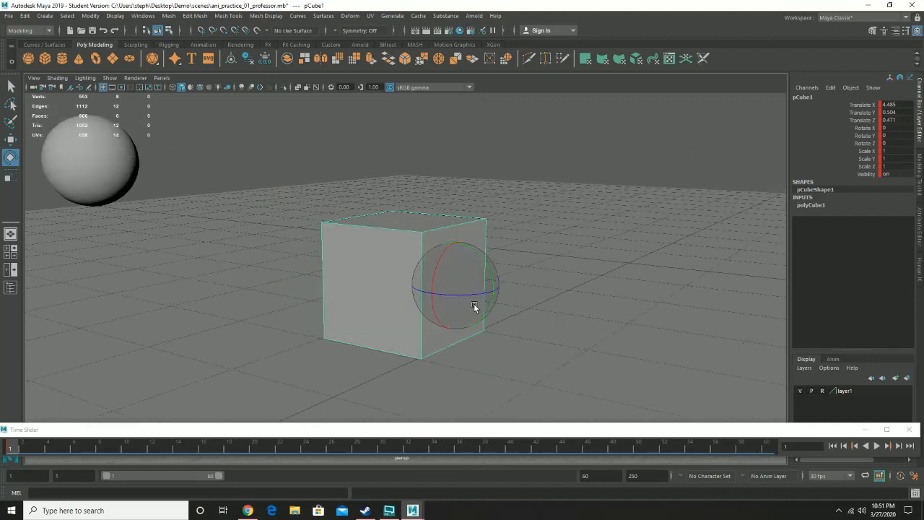
- Move the cube's pivot onto the adjacent side face, lower it towards the bottom, and leave pivot editing
key(ctrl+t)
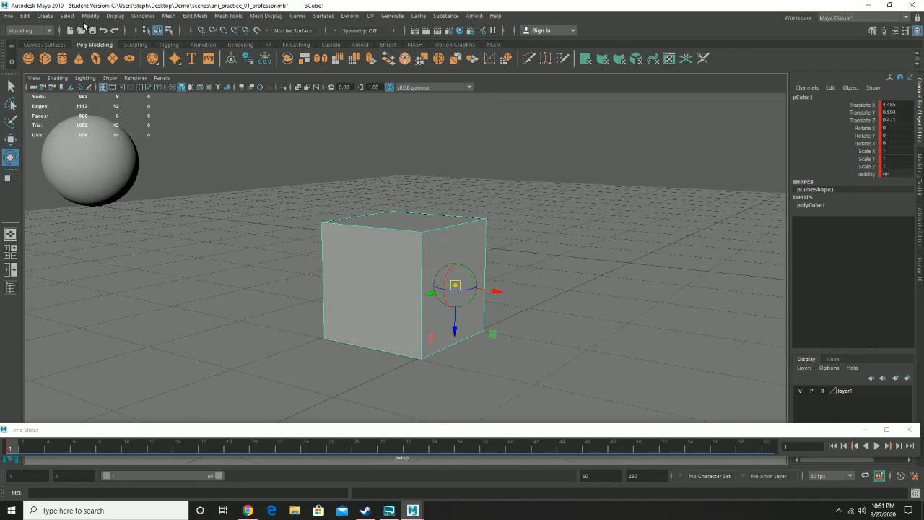
key(f)
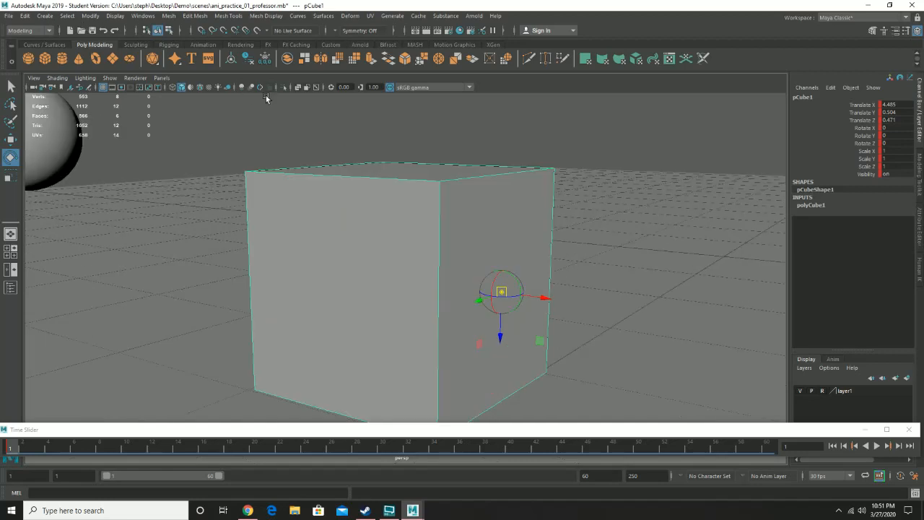
key(d)
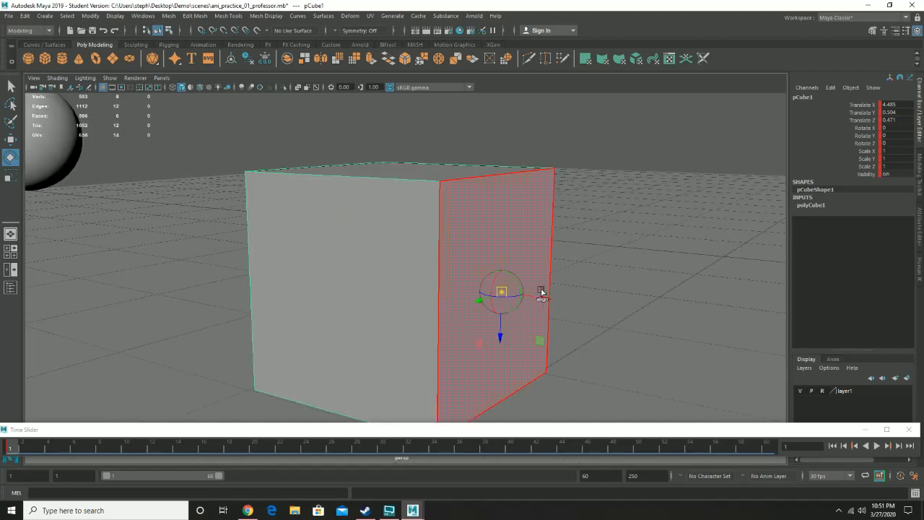
drag(502, 293, 404, 277)
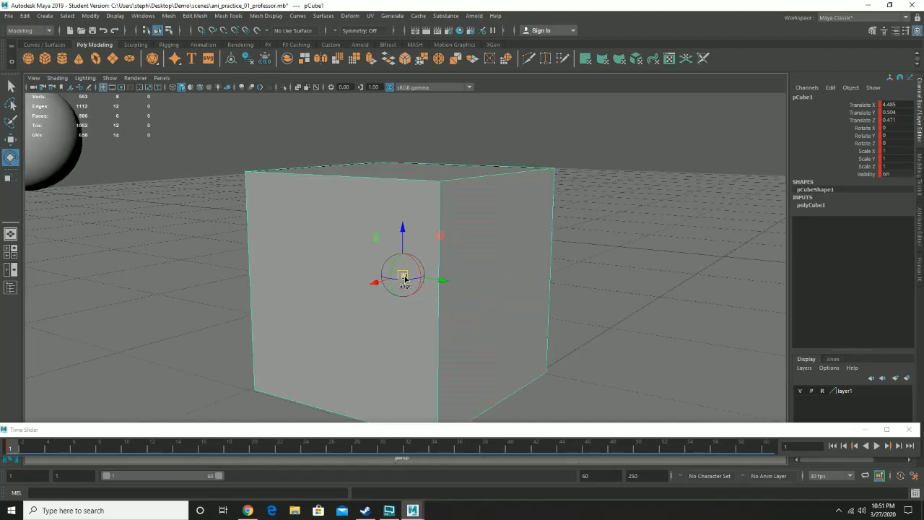
drag(403, 228, 403, 330)
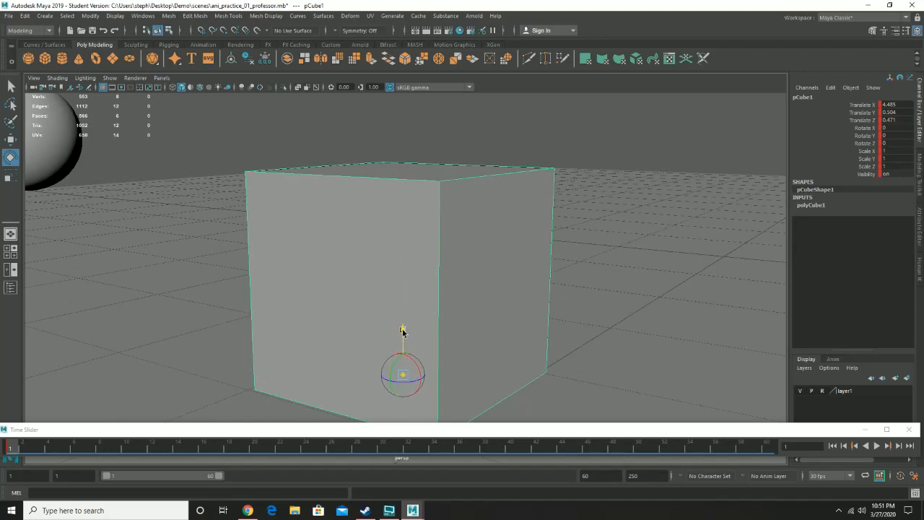
alt+drag(496, 334, 437, 336)
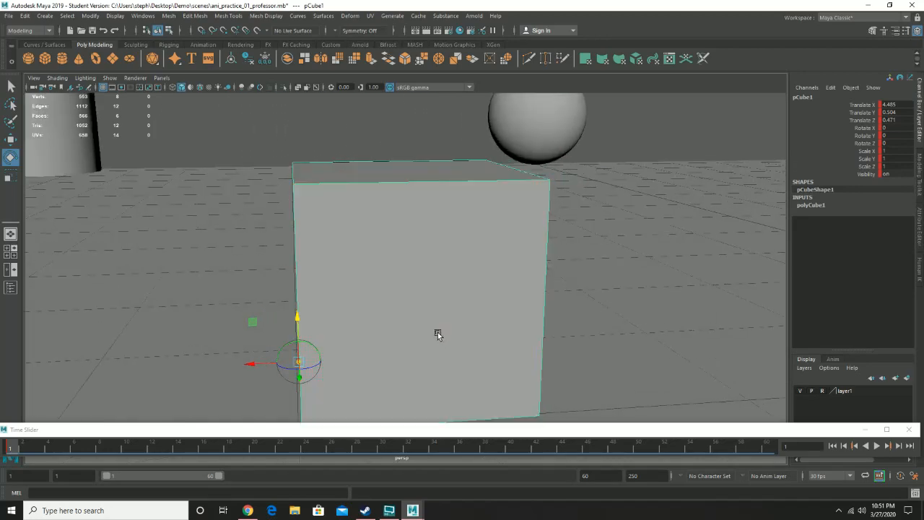
key(d)
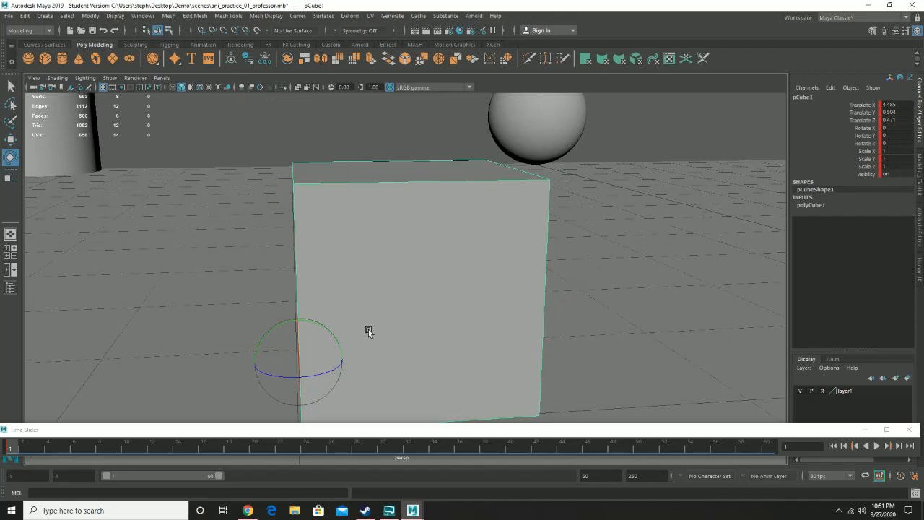
- Re-enter pivot editing, shift the pivot to the middle of the face near the cube's bottom edge, and leave that mode
key(w)
drag(254, 364, 399, 357)
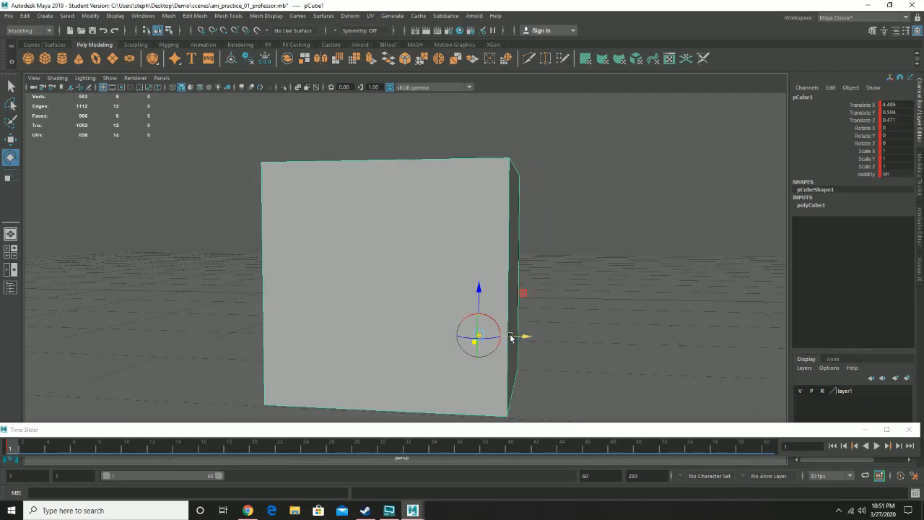
drag(511, 336, 433, 334)
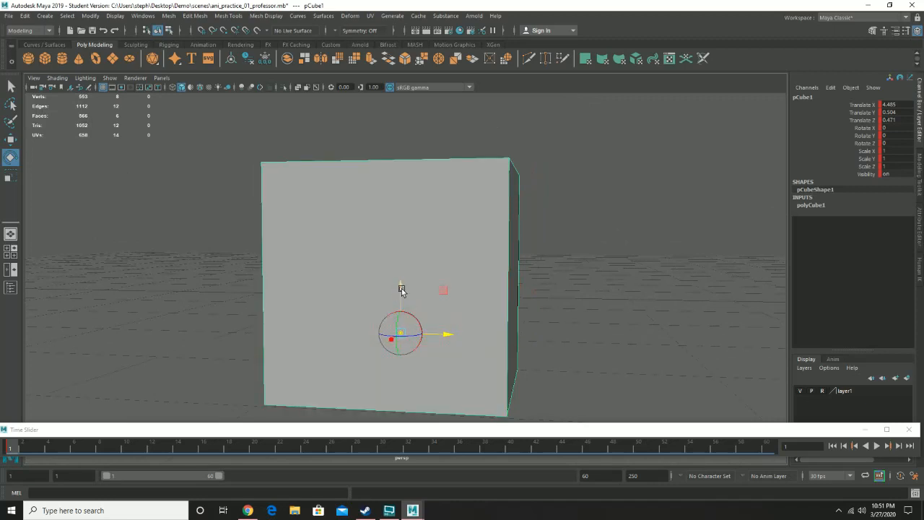
drag(403, 290, 444, 403)
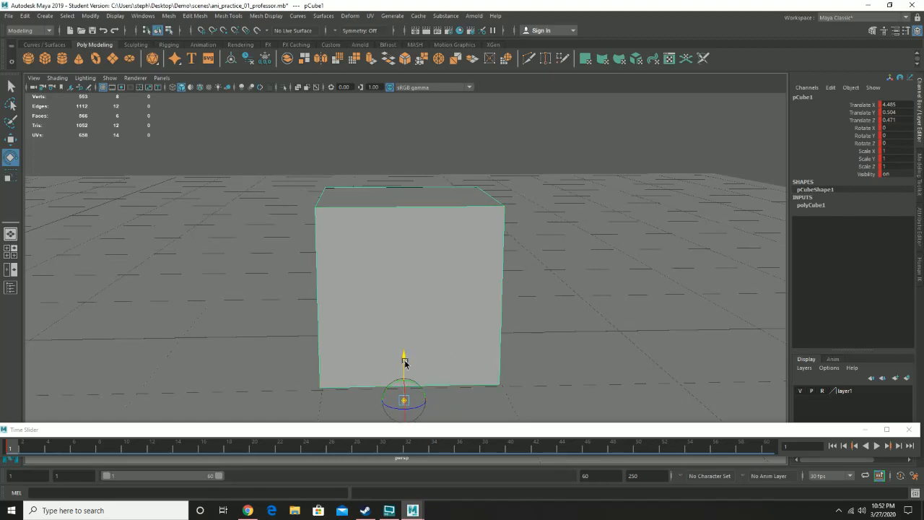
alt+drag(501, 367, 390, 308)
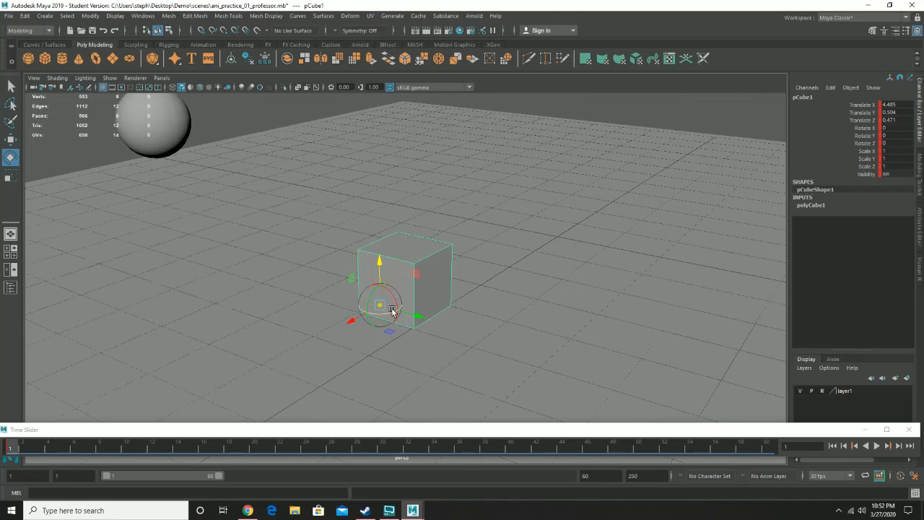
key(d)
- Try rotating the cube about 87 degrees in Y around its new pivot, and undo the rotation
drag(379, 321, 437, 305)
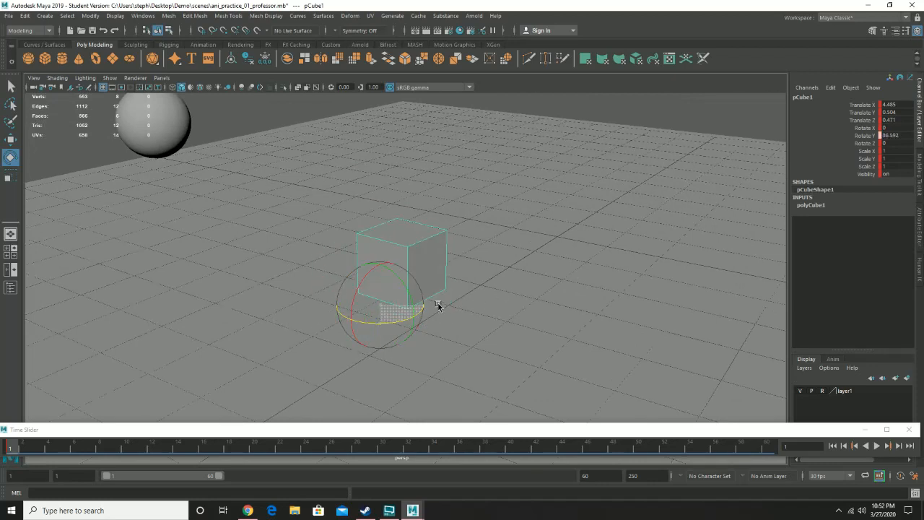
key(ctrl+z)
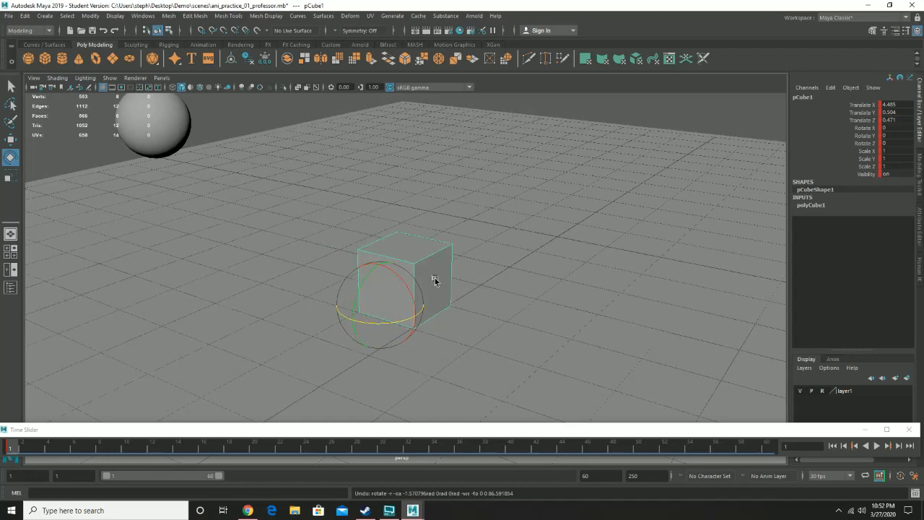
- Go to frame 30 and rotate the cube in Y only, to about 304.5 degrees, undoing any multi-axis rotation
click(10, 448)
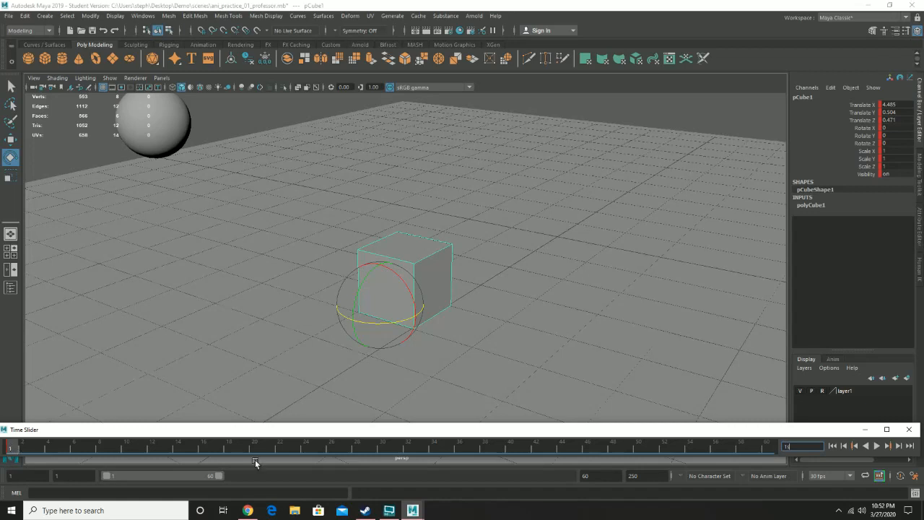
click(381, 447)
click(378, 325)
drag(378, 325, 454, 316)
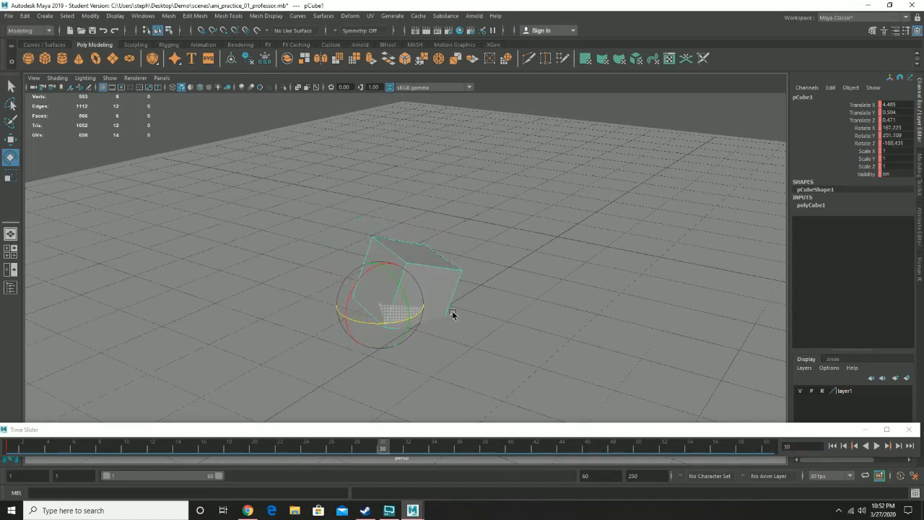
key(ctrl+z)
key(ctrl+z)
drag(384, 330, 412, 329)
- Adjust the cube's Rotate Y channel interactively, spinning it up to about 715 degrees
click(872, 137)
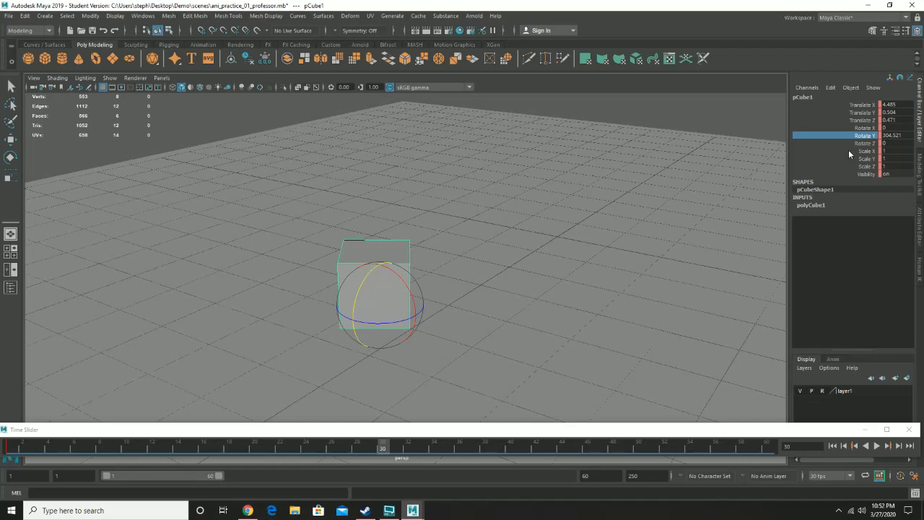
middle_drag(586, 259, 653, 258)
key(ctrl+z)
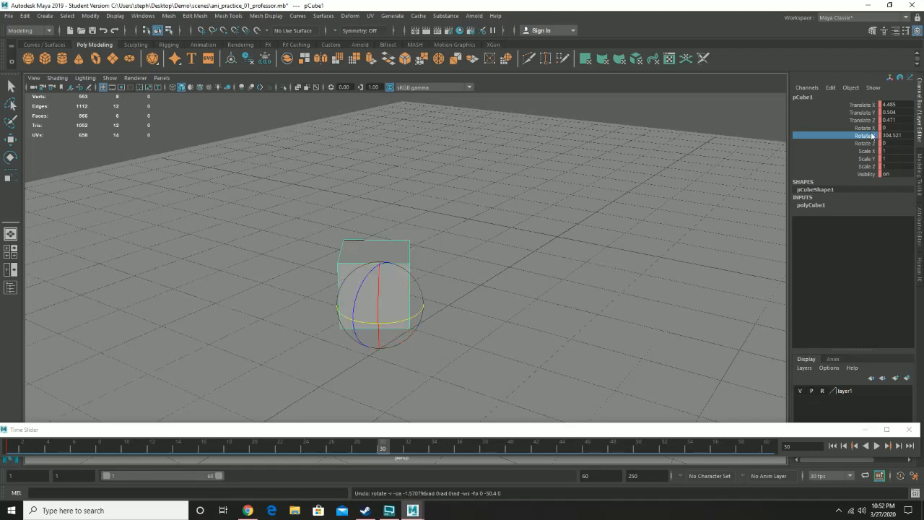
middle_drag(556, 302, 404, 340)
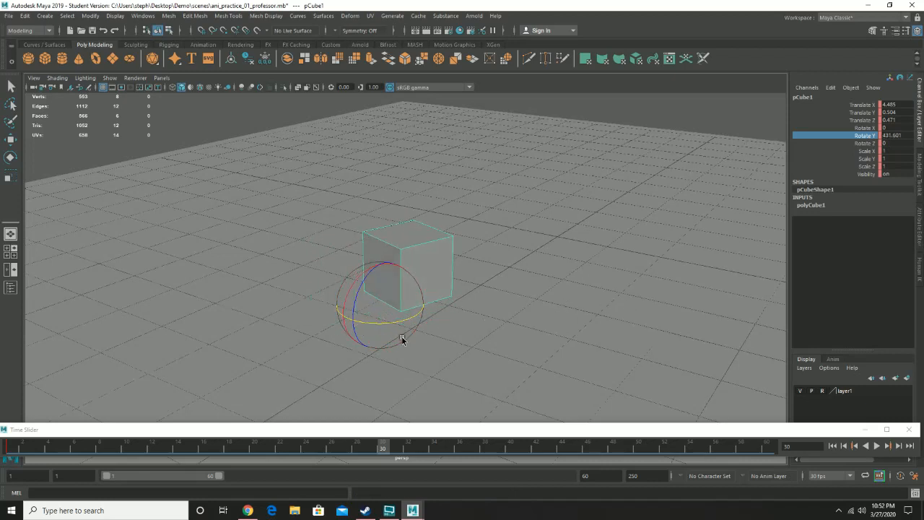
middle_drag(572, 313, 615, 315)
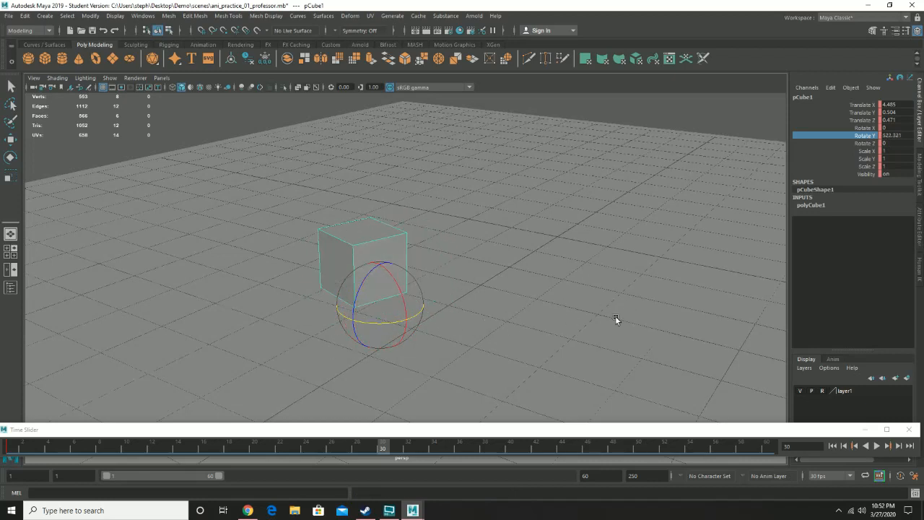
middle_drag(462, 346, 594, 344)
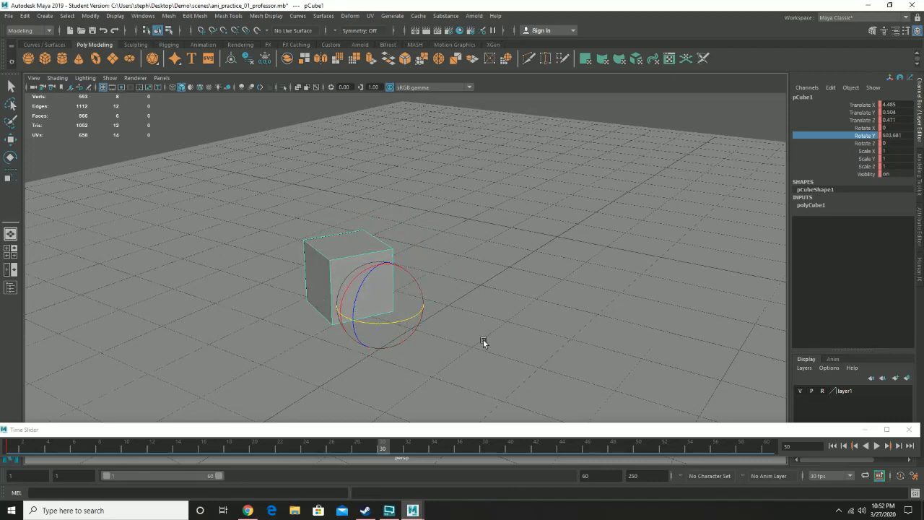
middle_drag(483, 343, 664, 325)
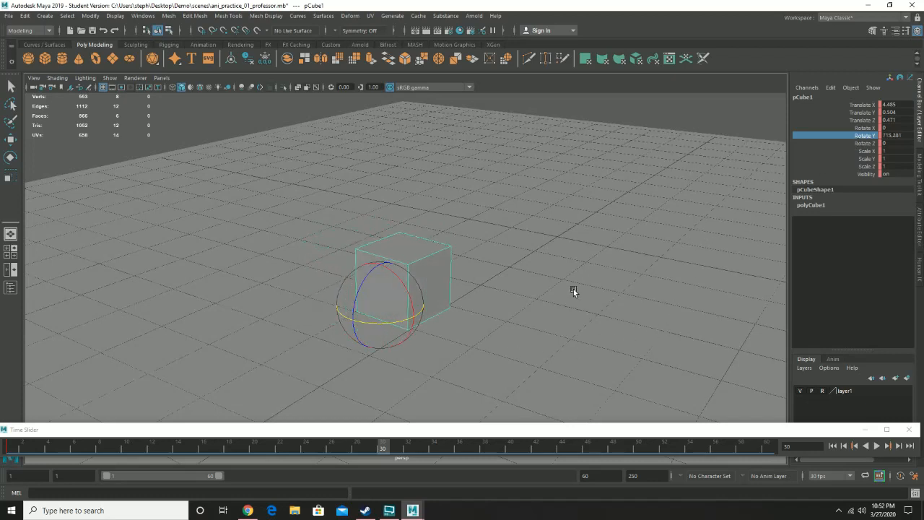
- Increase the cube's Rotate Y to about 893.5 degrees without tilting other axes, and key the cube at frame 30
drag(407, 306, 525, 308)
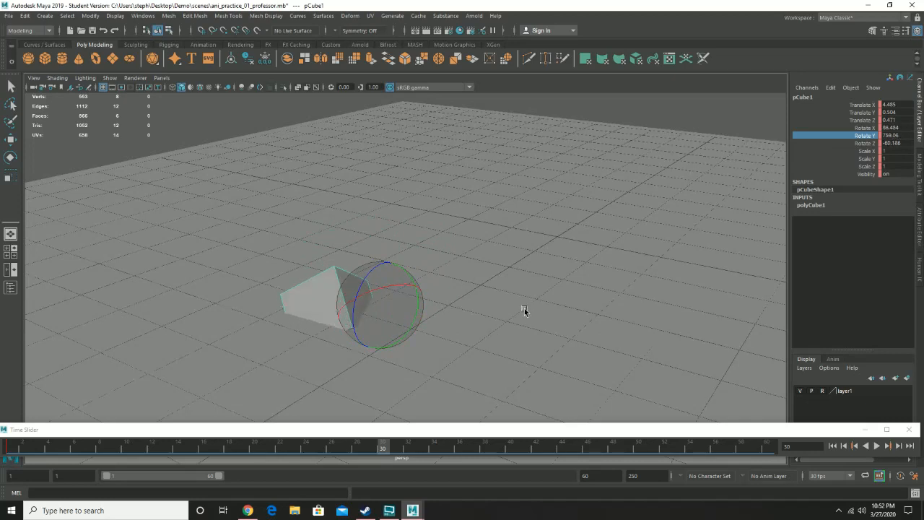
key(ctrl+z)
click(859, 137)
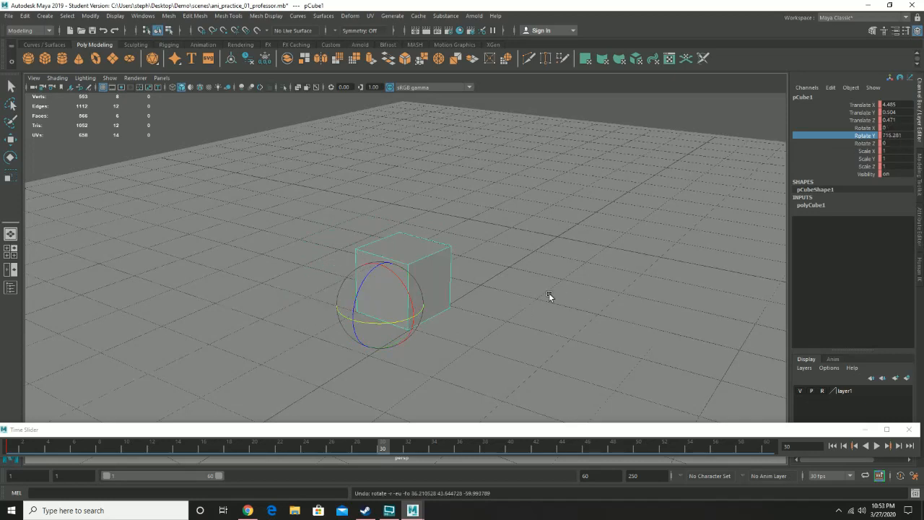
middle_drag(552, 295, 388, 315)
alt+right_drag(388, 316, 379, 317)
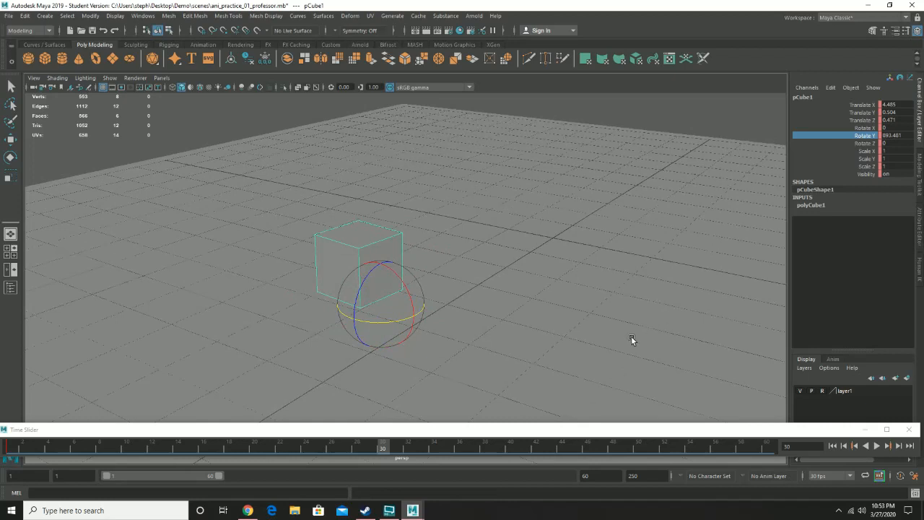
key(s)
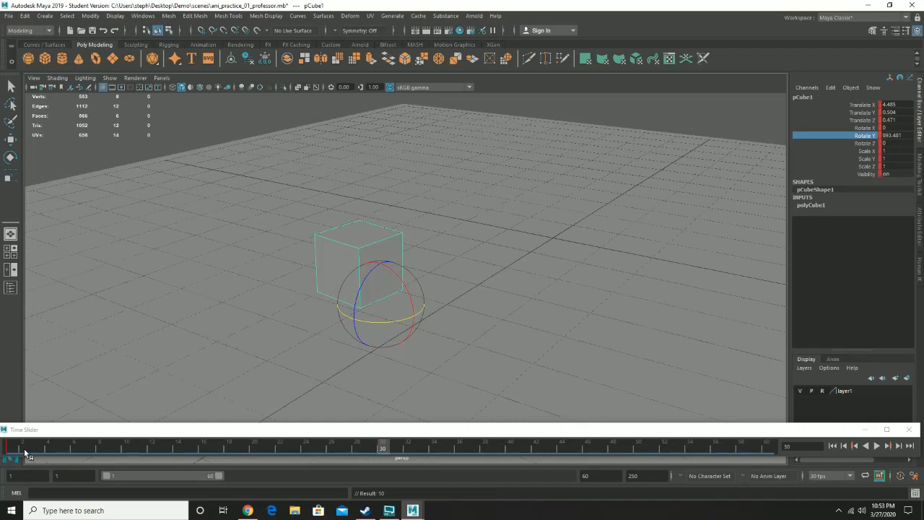
- Return to frame 1, play back the cube's spin, and stop the playback
drag(26, 453, 1, 449)
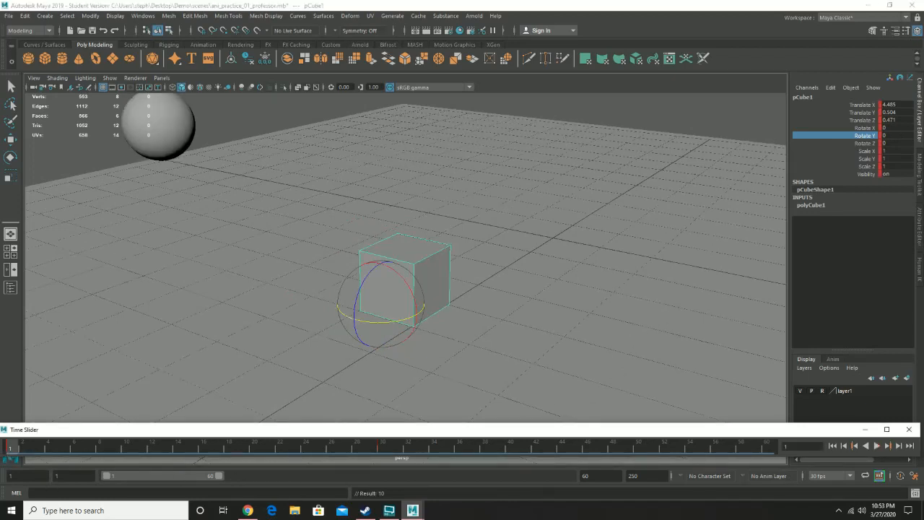
click(878, 446)
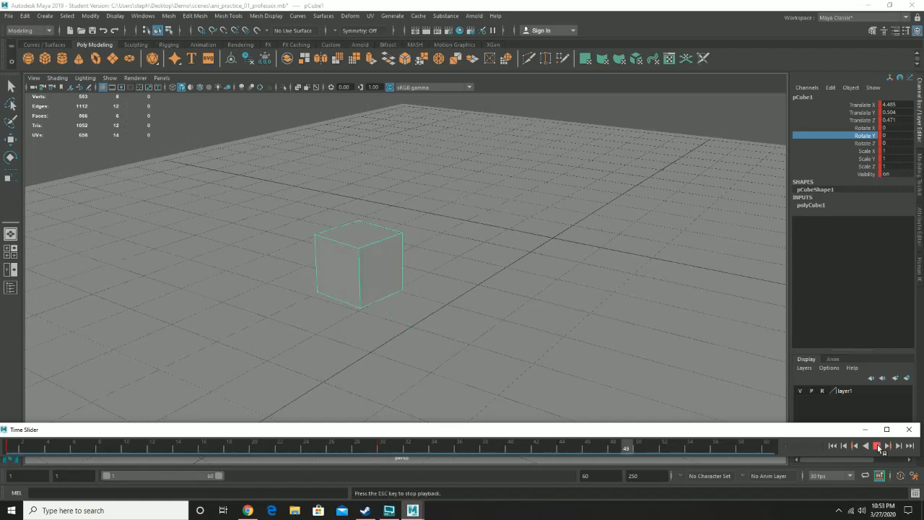
click(878, 445)
- At frame 60, rotate the cube back around Y and set its Rotate Y to 0
click(767, 448)
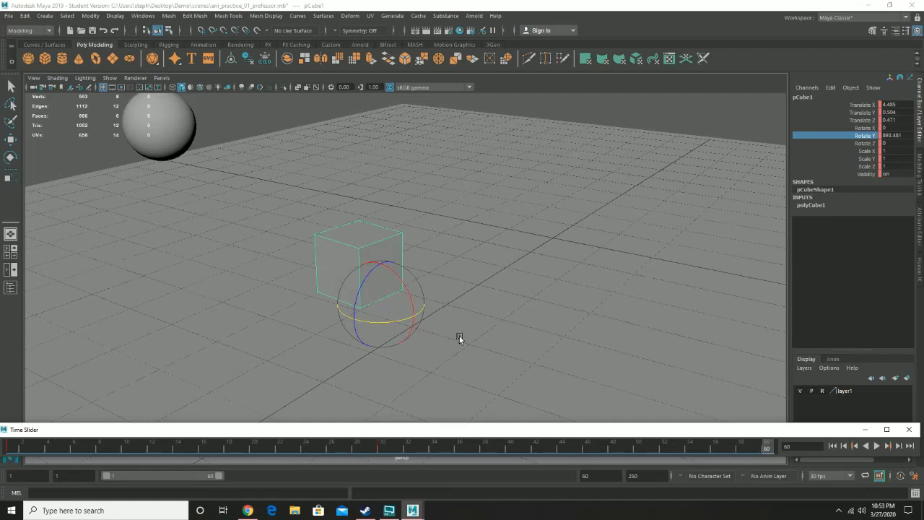
drag(400, 321, 320, 330)
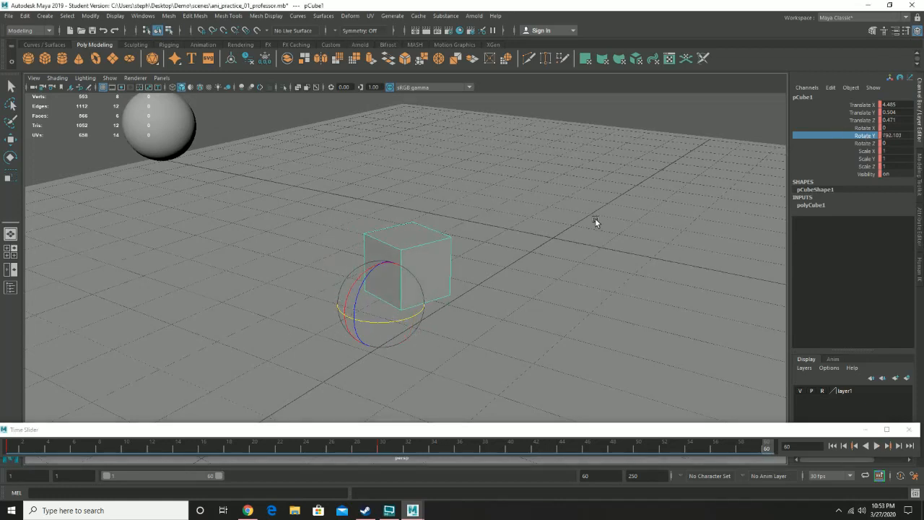
middle_drag(602, 222, 864, 265)
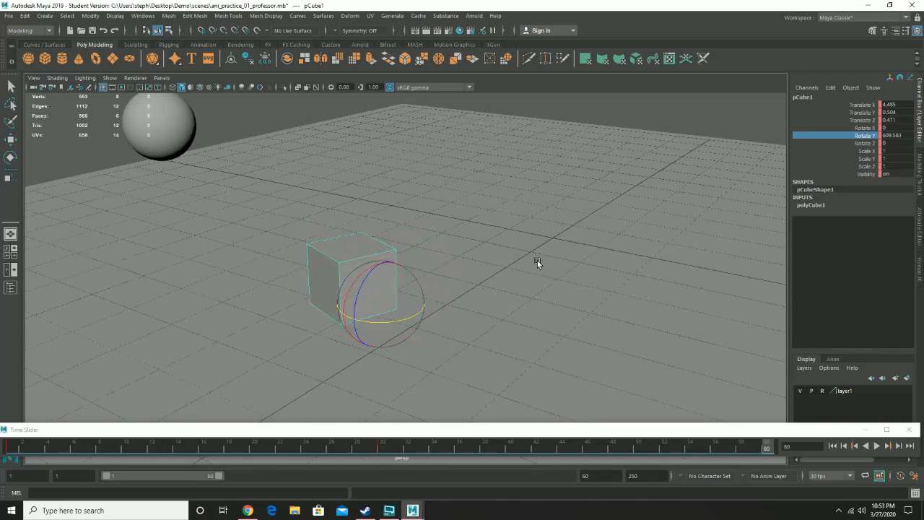
middle_drag(537, 260, 770, 258)
double_click(901, 135)
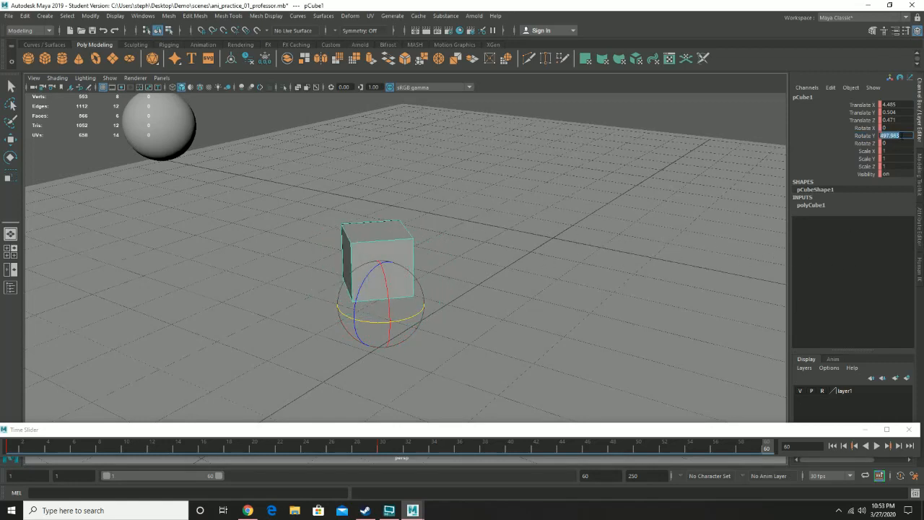
text(0)
key(Return)
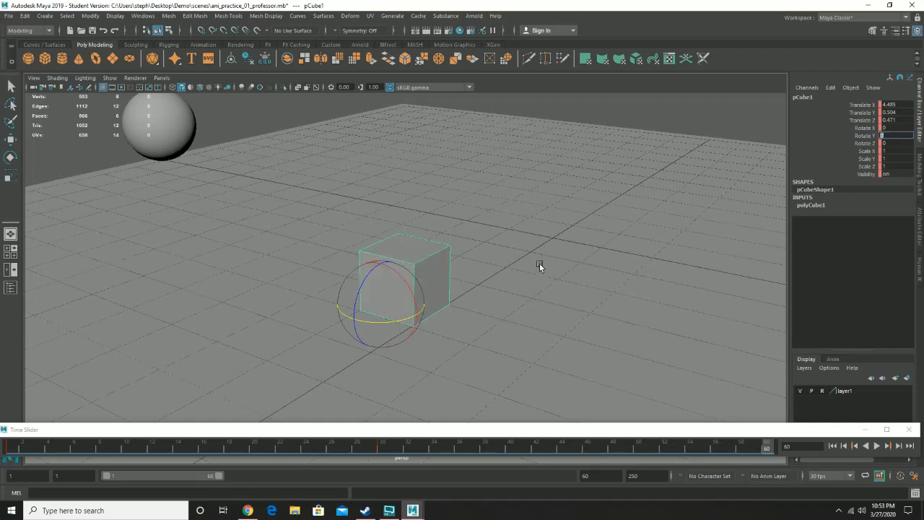
- Play the animation to check the cube's return rotation, stop it, and scrub to frame 60
click(877, 446)
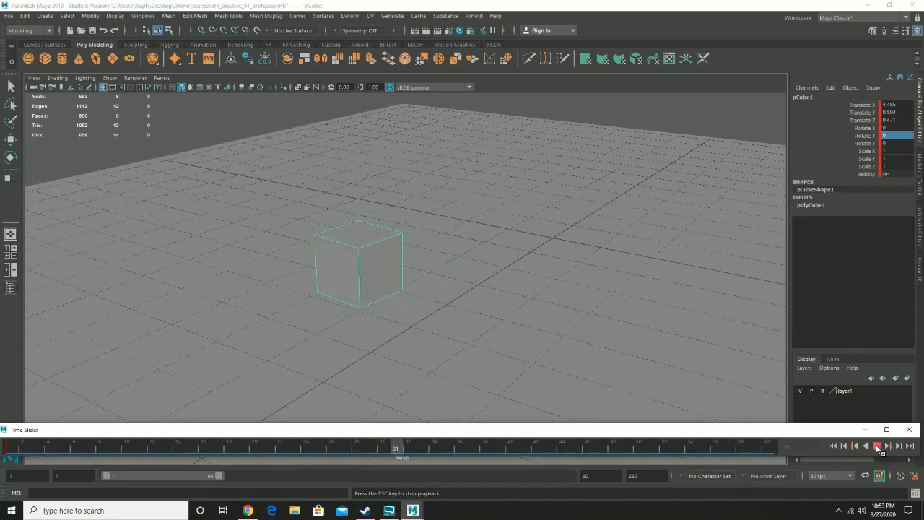
click(876, 445)
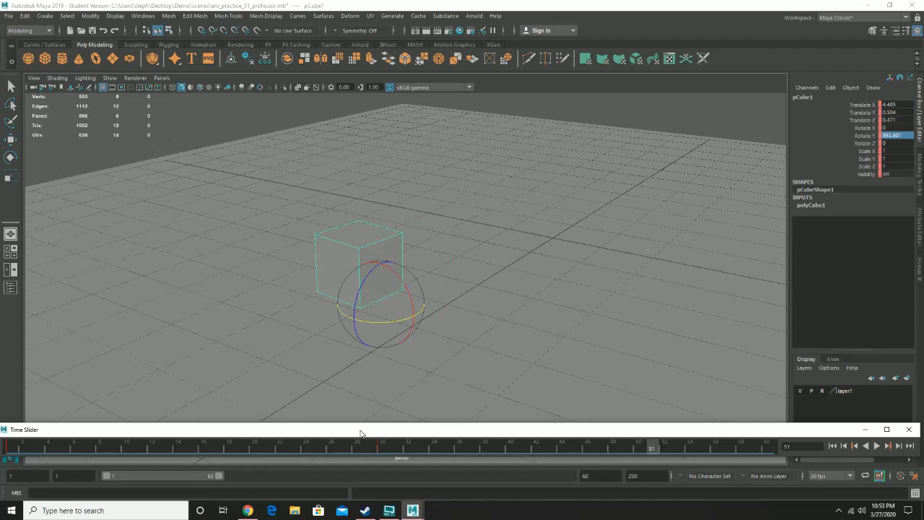
drag(359, 446, 773, 460)
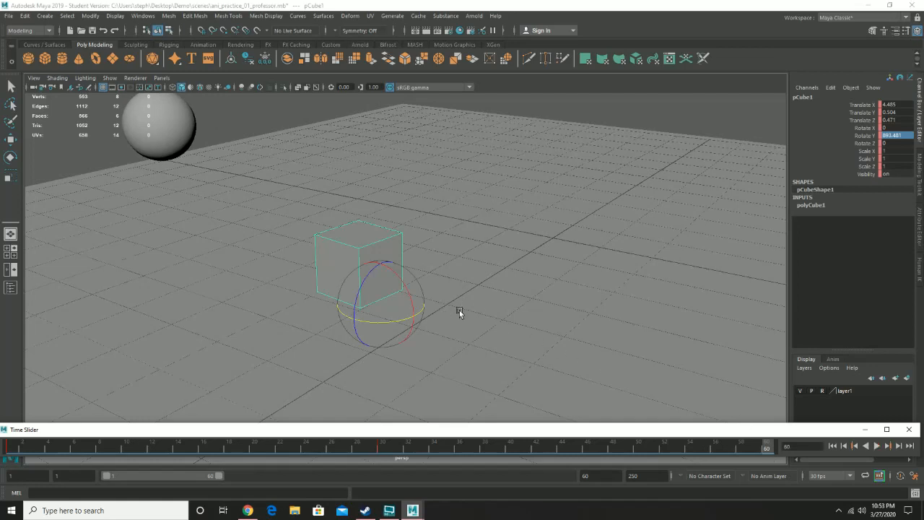
- Set the cube's Rotate Y to 0 at frame 60, key it, and play back the spin to check it
double_click(894, 135)
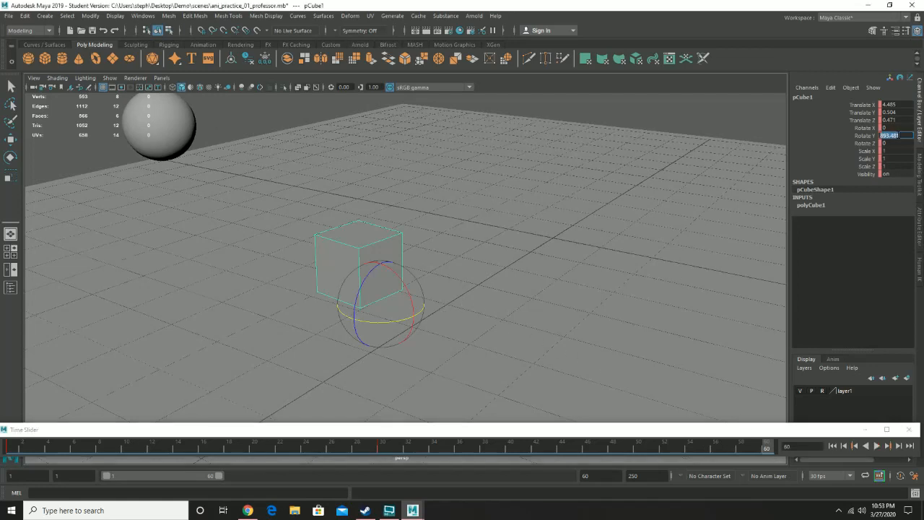
text(0)
key(Return)
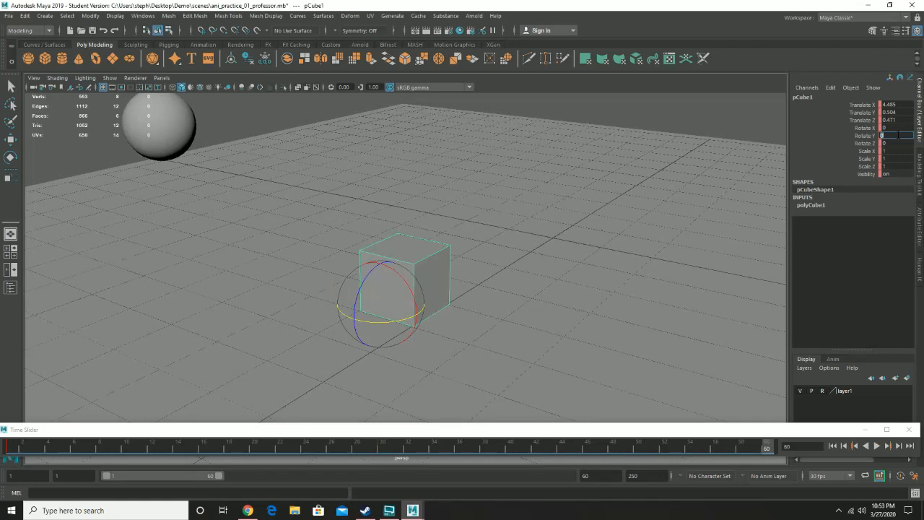
key(e)
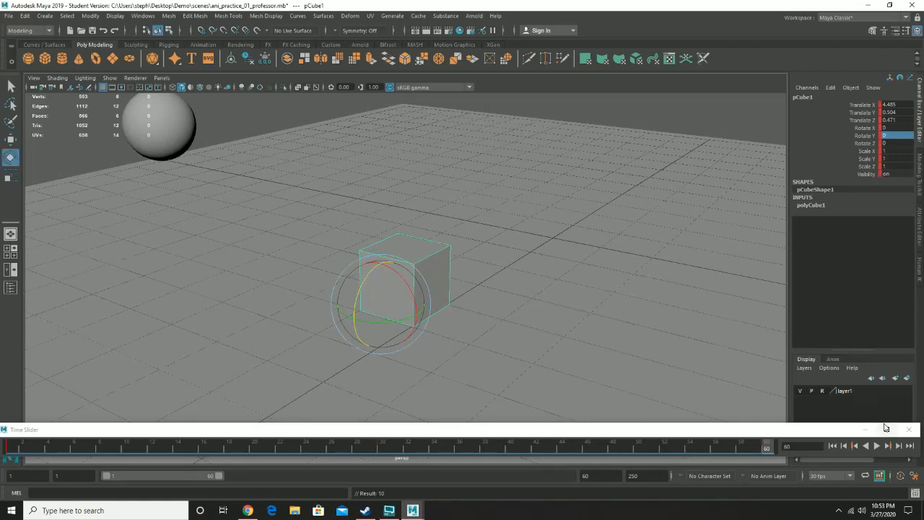
click(876, 445)
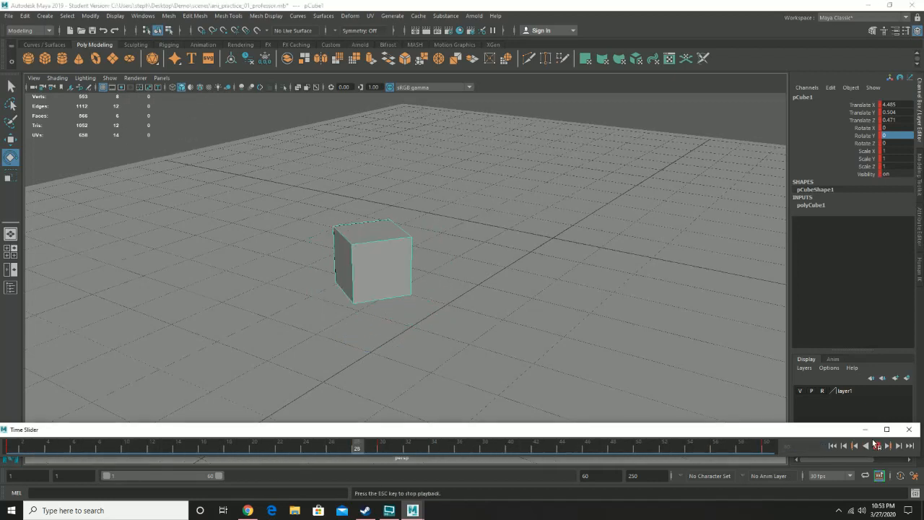
click(876, 446)
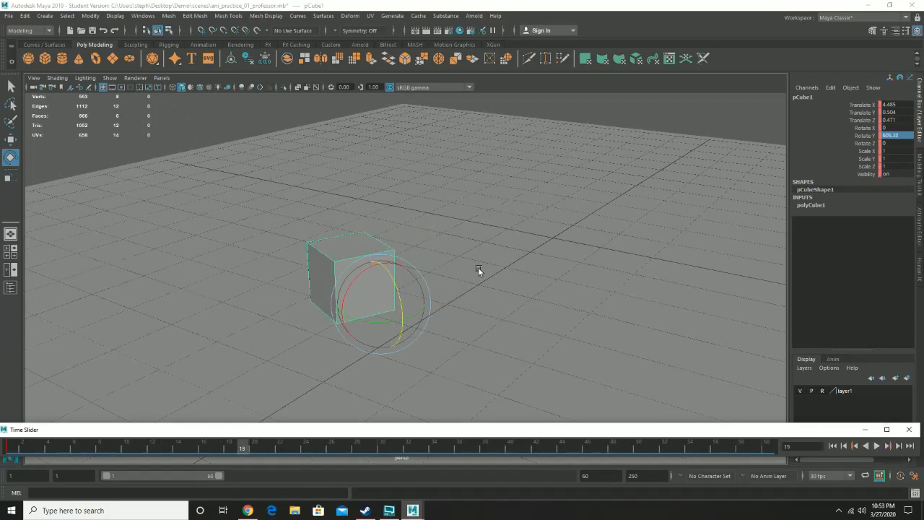
- Select the cylinder and move it along Z to about -7.3, on the other side of the cube
alt+drag(464, 257, 160, 253)
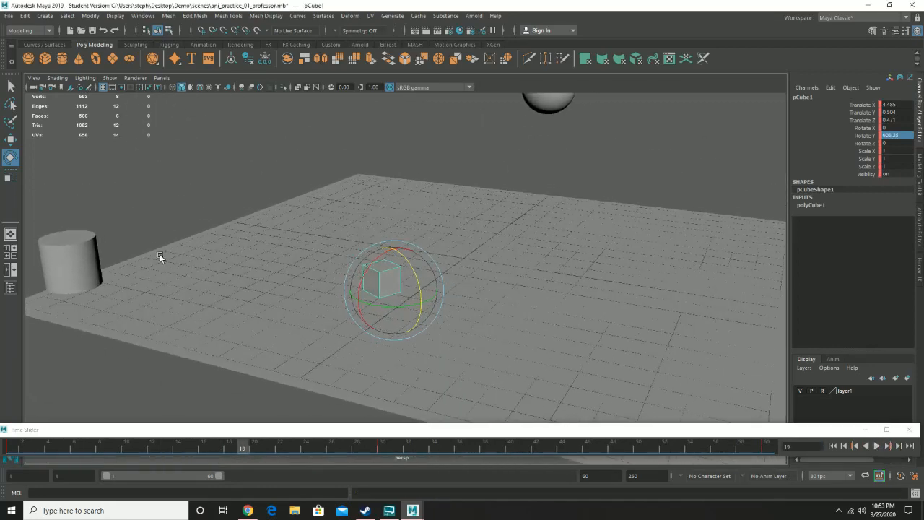
click(86, 250)
key(w)
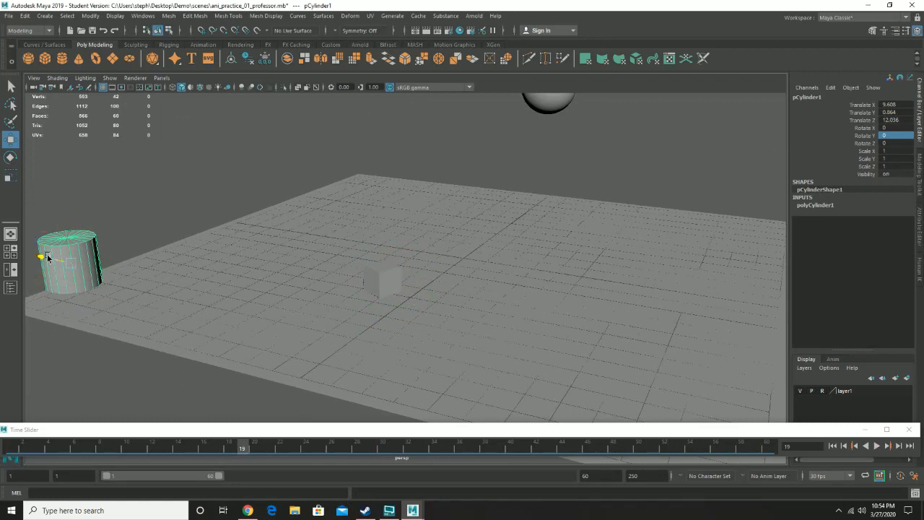
drag(50, 258, 532, 364)
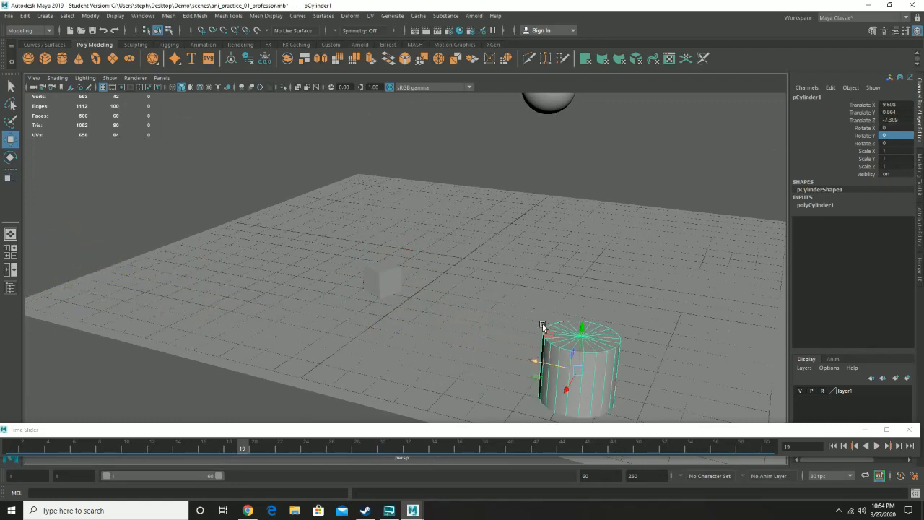
- Try moving the cylinder's pivot straight down to its base, and undo the pivot move
alt+drag(543, 327, 640, 254)
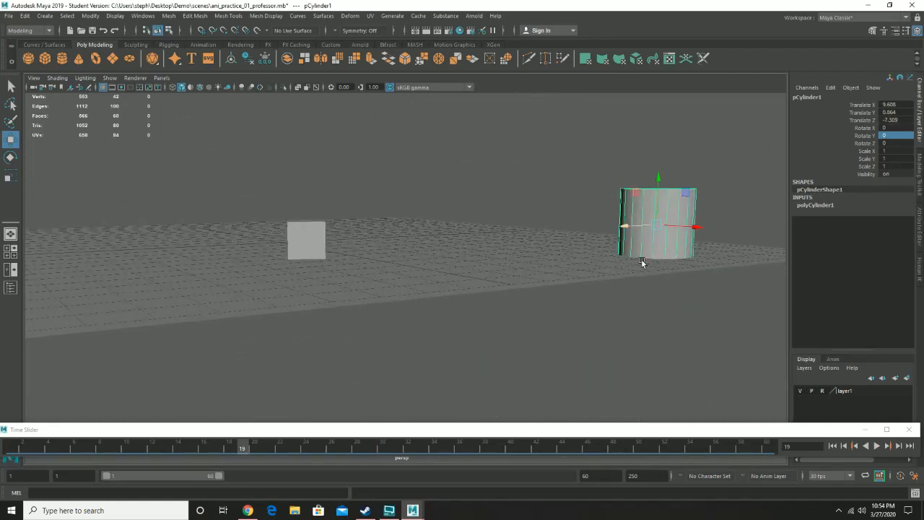
alt+middle_drag(643, 262, 493, 321)
alt+right_drag(494, 322, 573, 320)
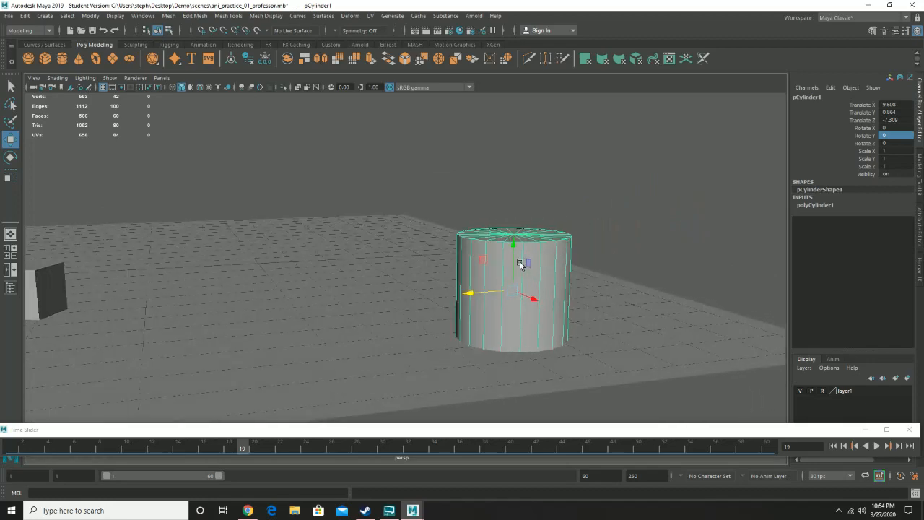
key(d)
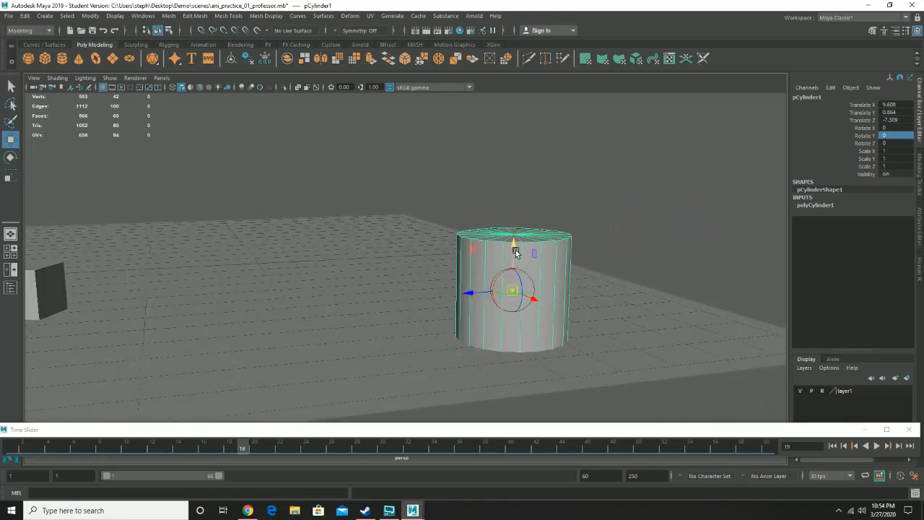
mouse_move(551, 252)
right_down()
mouse_move(586, 252)
mouse_move(589, 241)
mouse_move(542, 260)
mouse_move(552, 253)
right_up()
drag(512, 243, 513, 310)
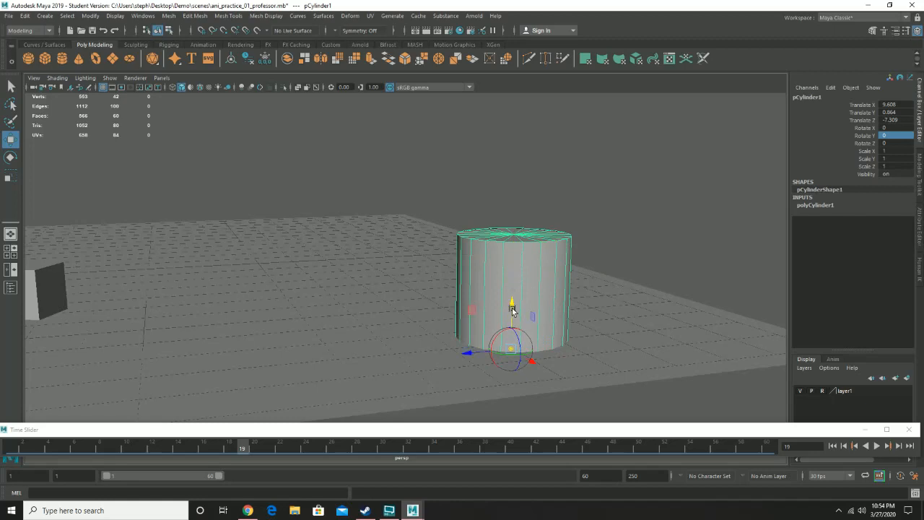
key(ctrl+z)
- Try scaling the cylinder uniformly to about 3.03 around its centre pivot, and undo the scaling
key(f)
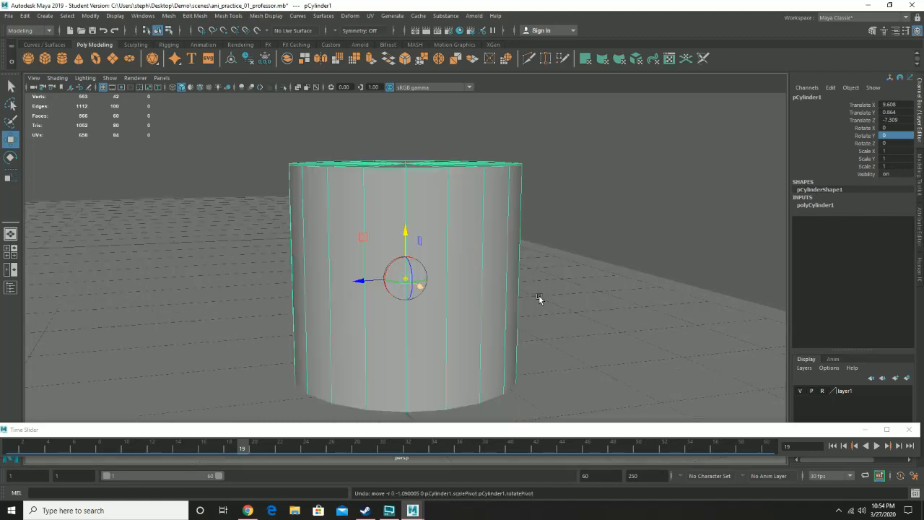
key(d)
scroll(476, 290, down, 9)
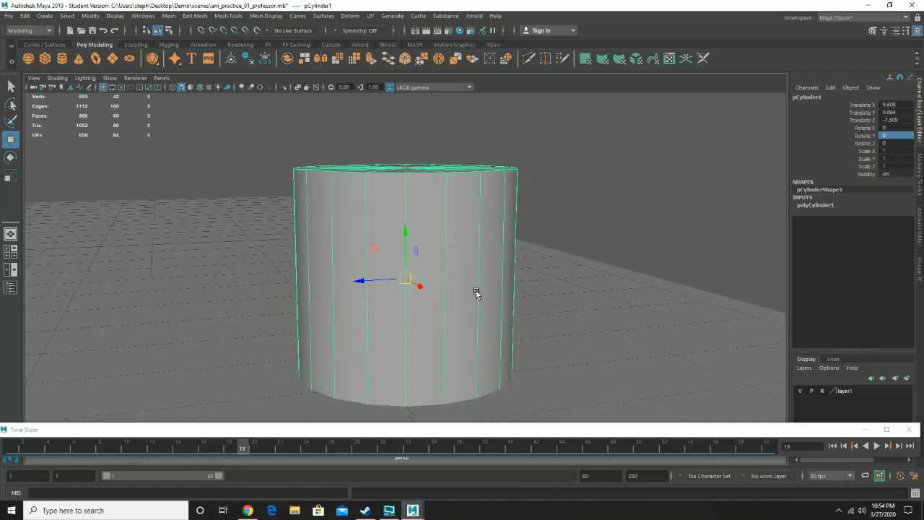
scroll(489, 291, up, 3)
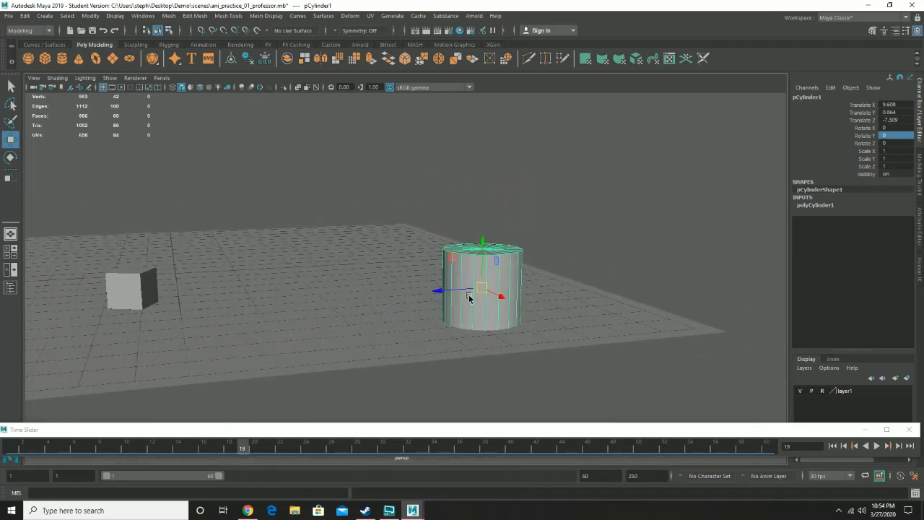
scroll(499, 305, up, 2)
key(e)
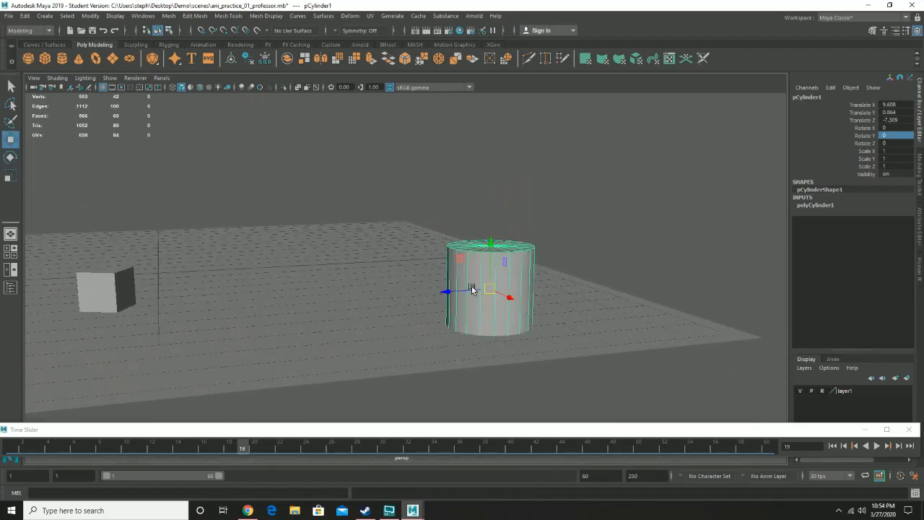
key(r)
drag(491, 287, 642, 200)
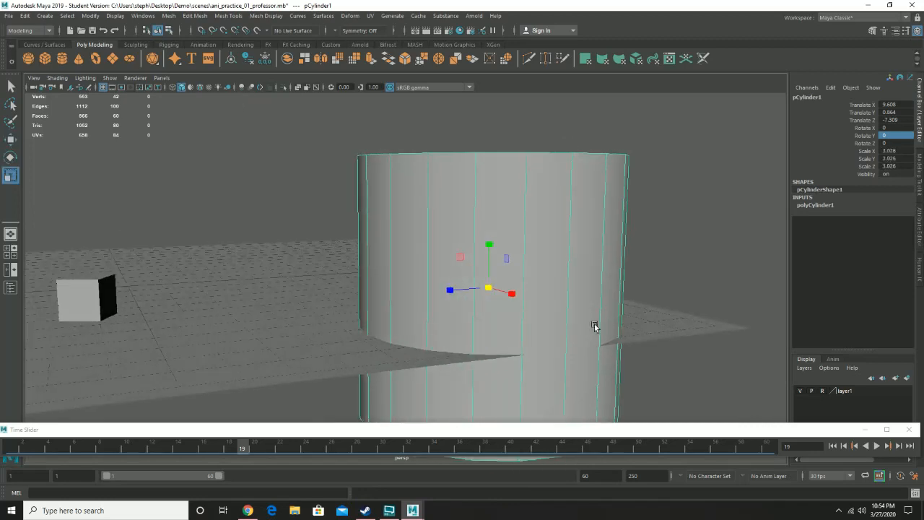
key(ctrl+z)
- Move the cylinder's pivot down to its base, then test a uniform scale of about 2.4 and undo the scaling
alt+drag(507, 314, 499, 318)
key(d)
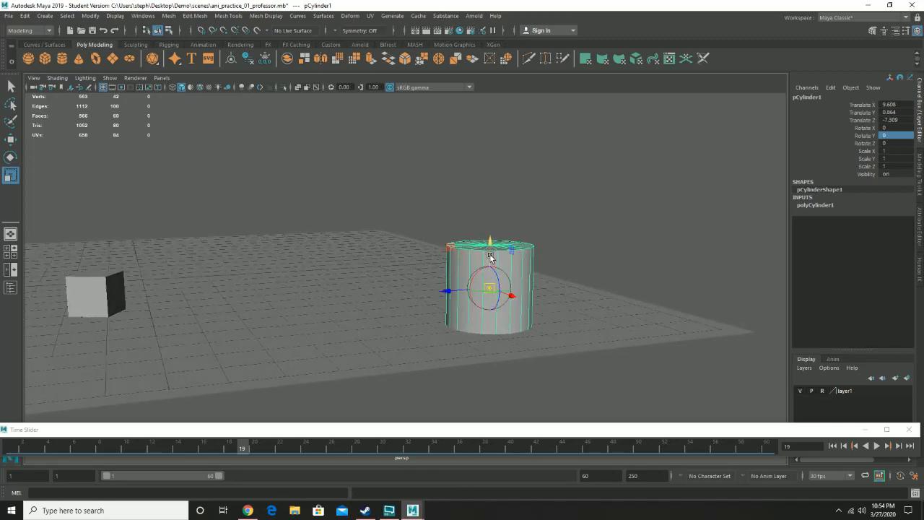
drag(491, 256, 514, 303)
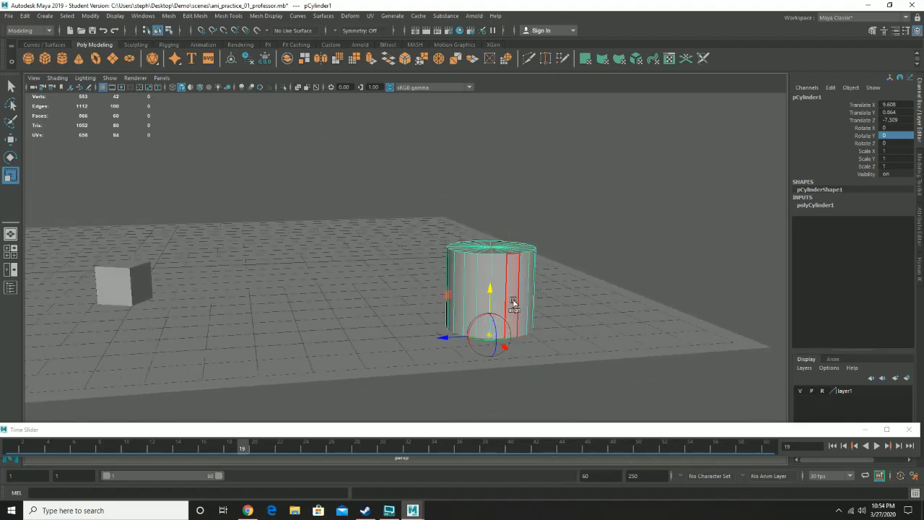
key(d)
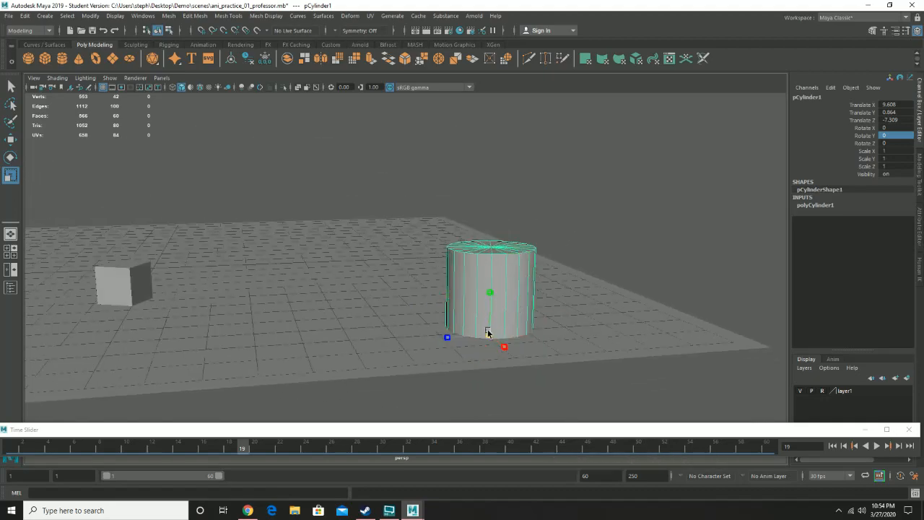
drag(487, 332, 638, 282)
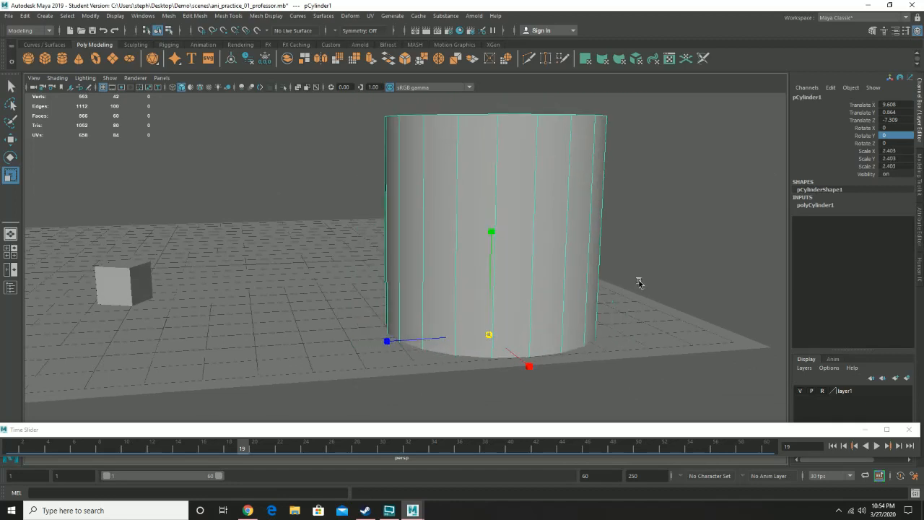
key(ctrl+z)
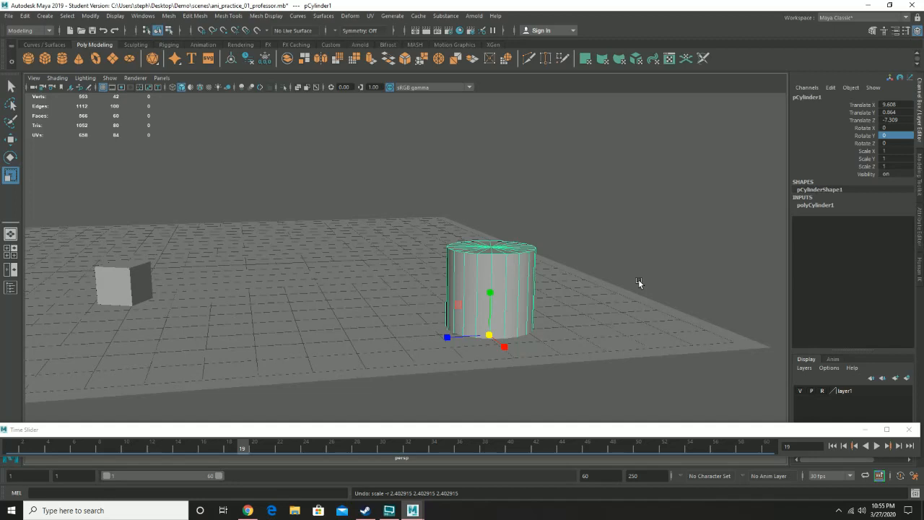
- Go to frame 1, key all of the cylinder's channels, and undo that key
click(11, 448)
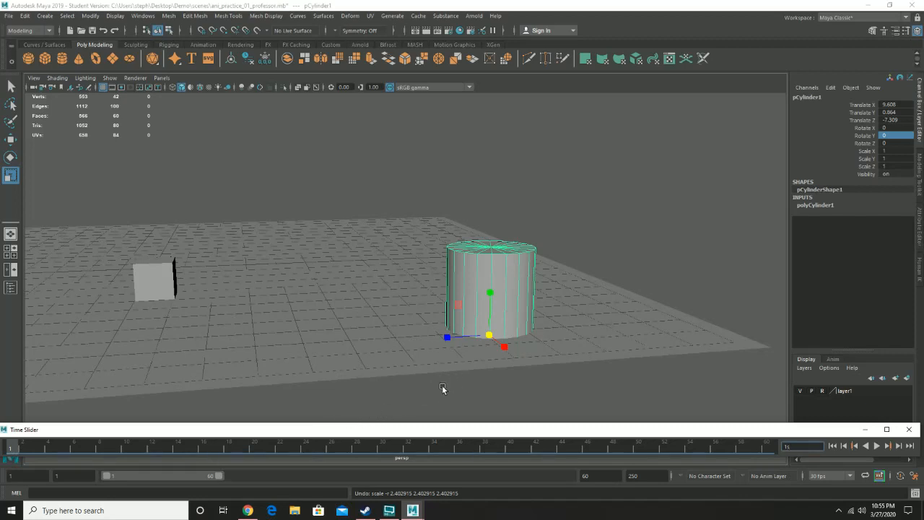
click(473, 262)
key(s)
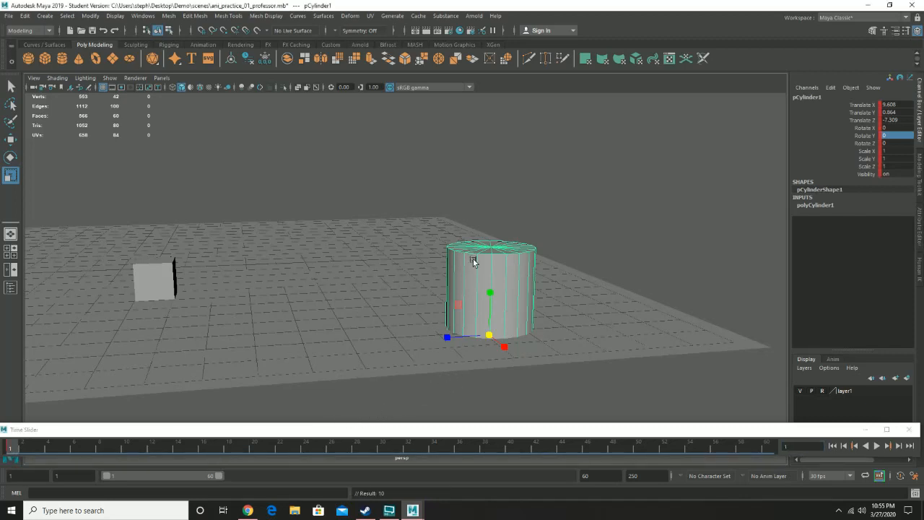
key(ctrl+z)
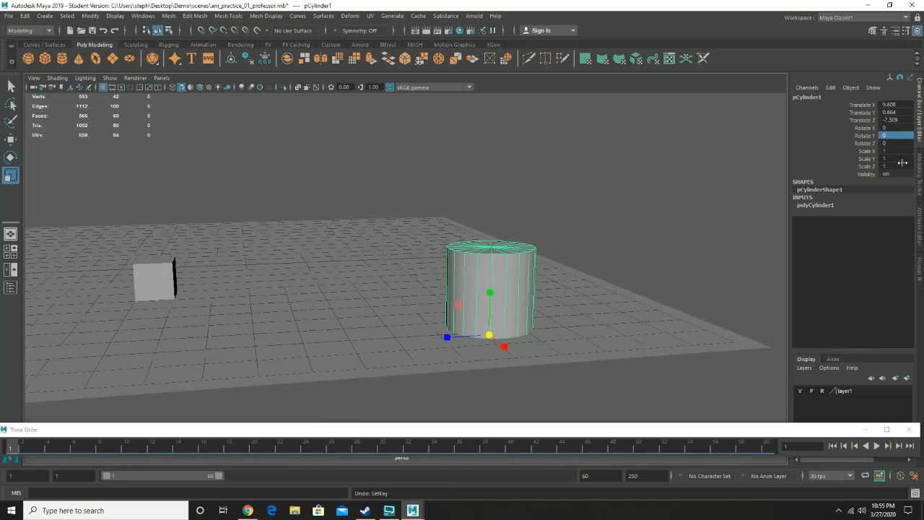
- Examine the keyed channels of the cube and the sphere for comparison, continuing past the student version notice
click(873, 152)
click(870, 143)
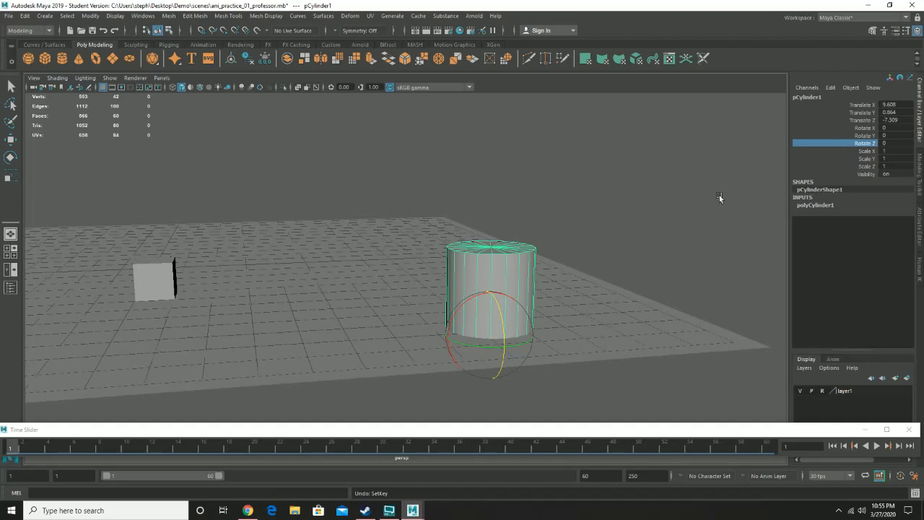
click(159, 261)
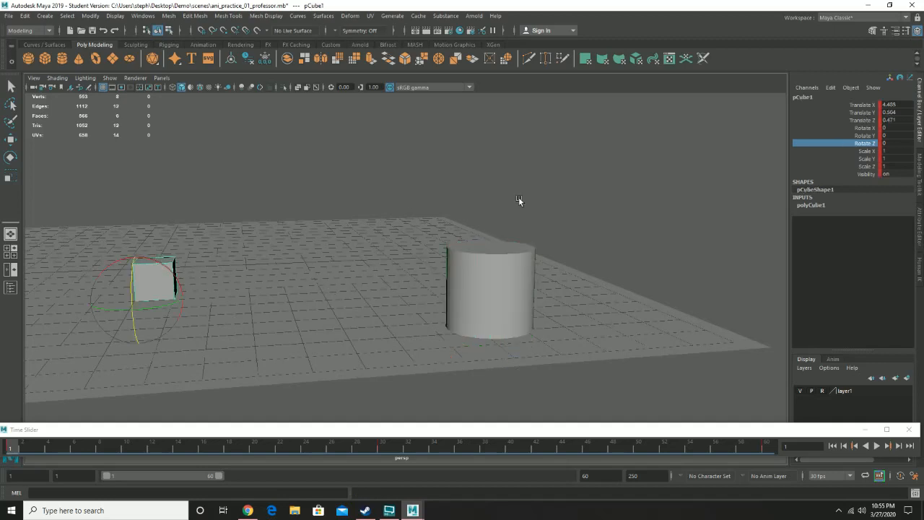
alt+drag(644, 179, 368, 252)
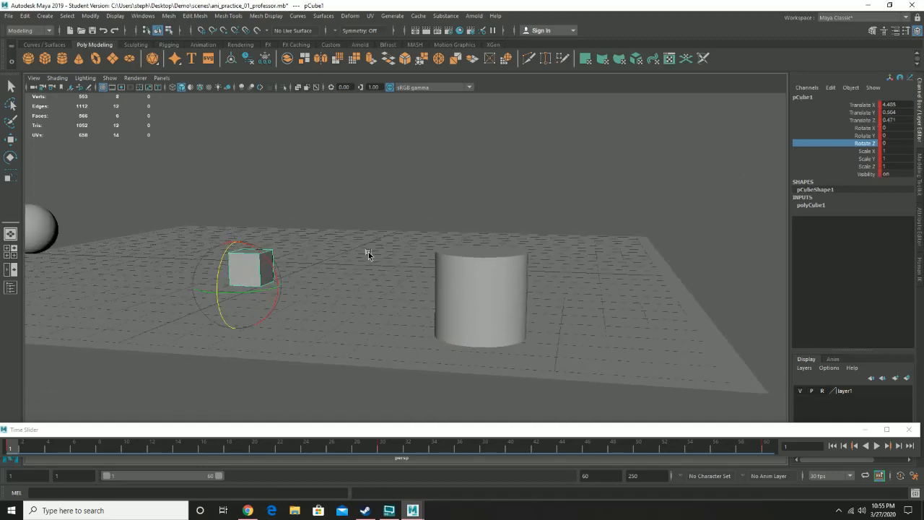
alt+middle_drag(188, 227, 290, 257)
alt+drag(290, 256, 335, 307)
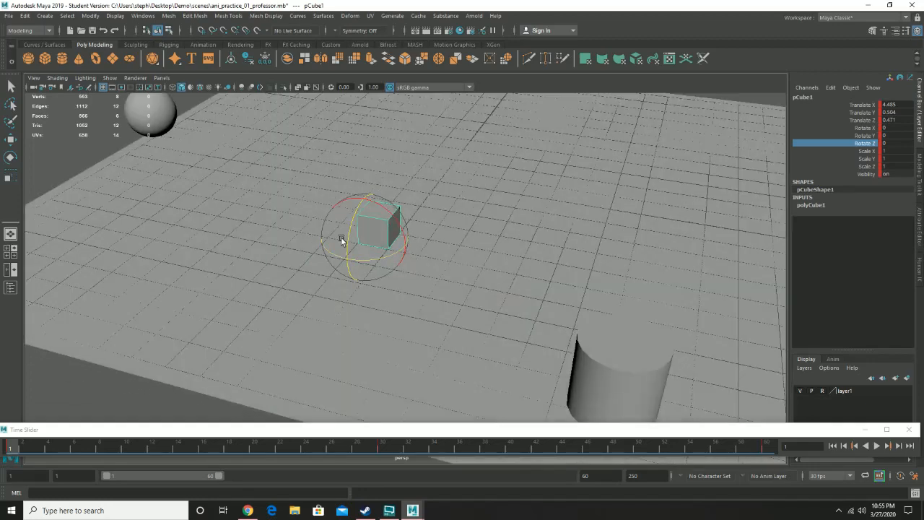
alt+drag(341, 234, 347, 231)
click(129, 160)
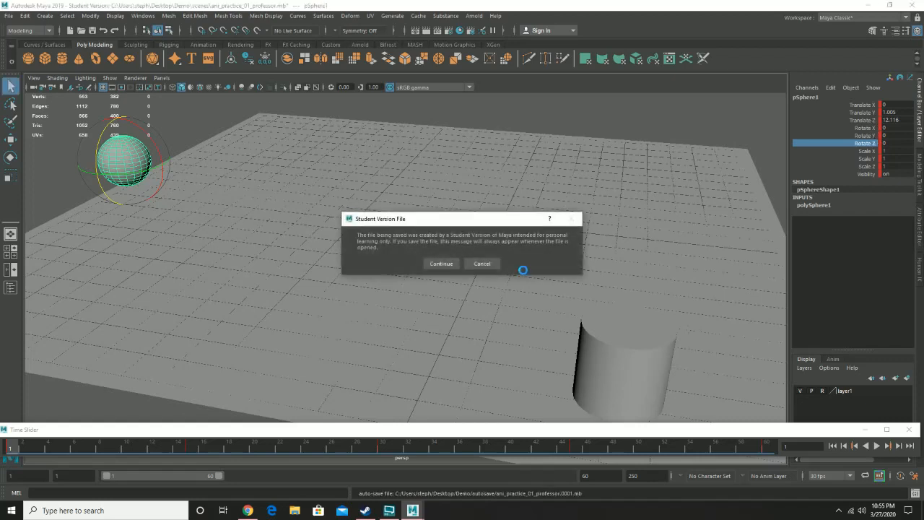
click(442, 263)
click(363, 235)
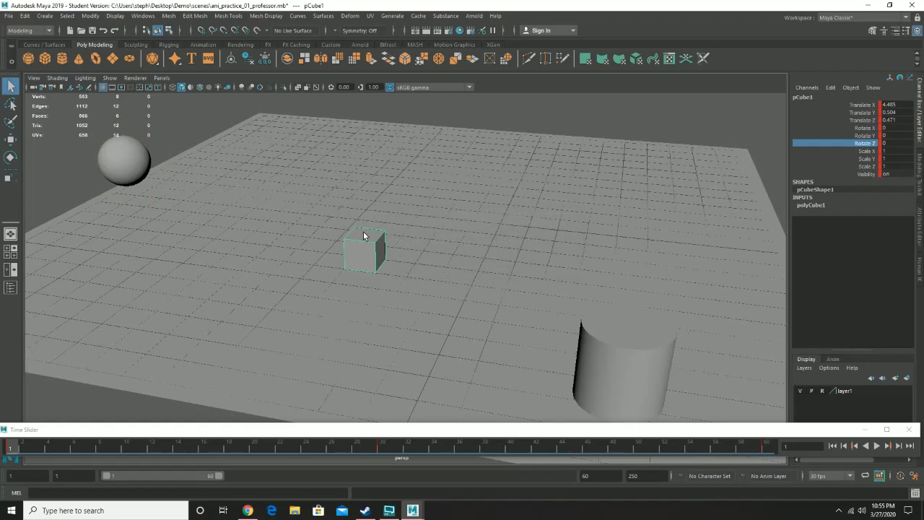
alt+drag(440, 215, 460, 217)
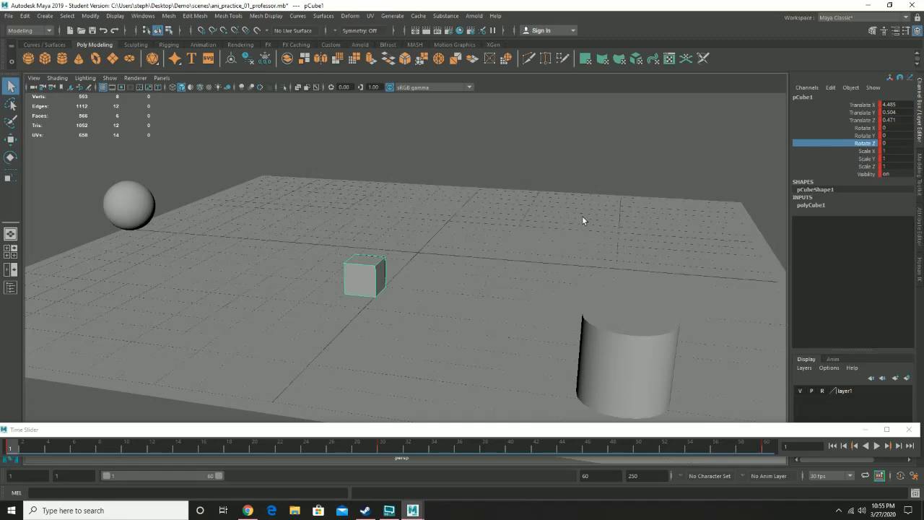
- Lock the cylinder's Translate X channel
click(614, 348)
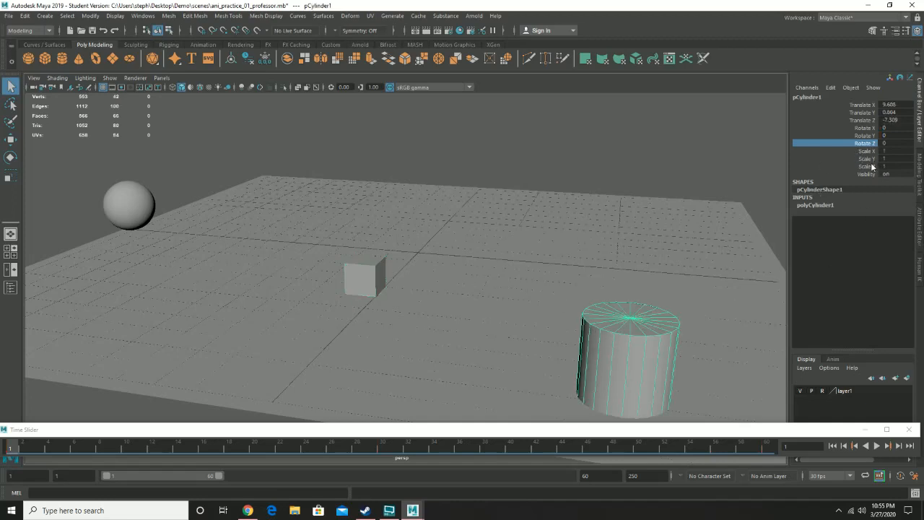
click(865, 107)
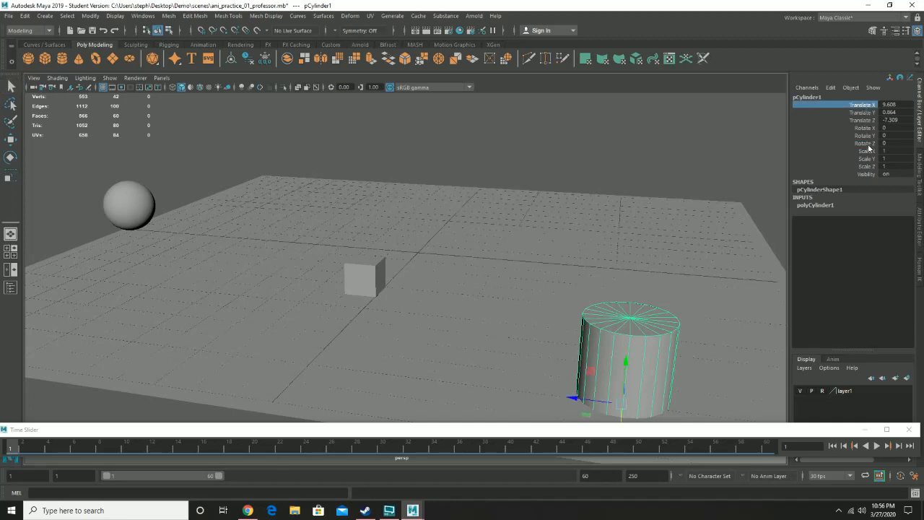
shift+click(870, 144)
click(860, 107)
right_click(860, 108)
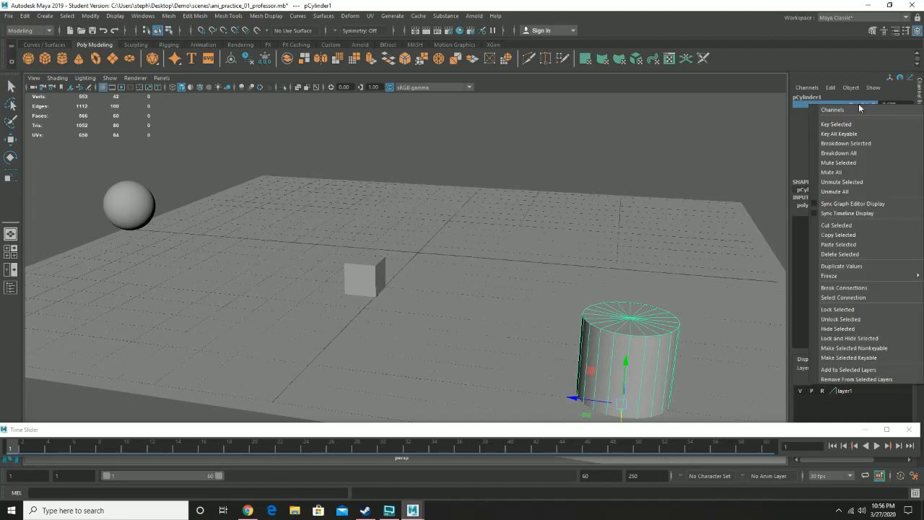
click(864, 108)
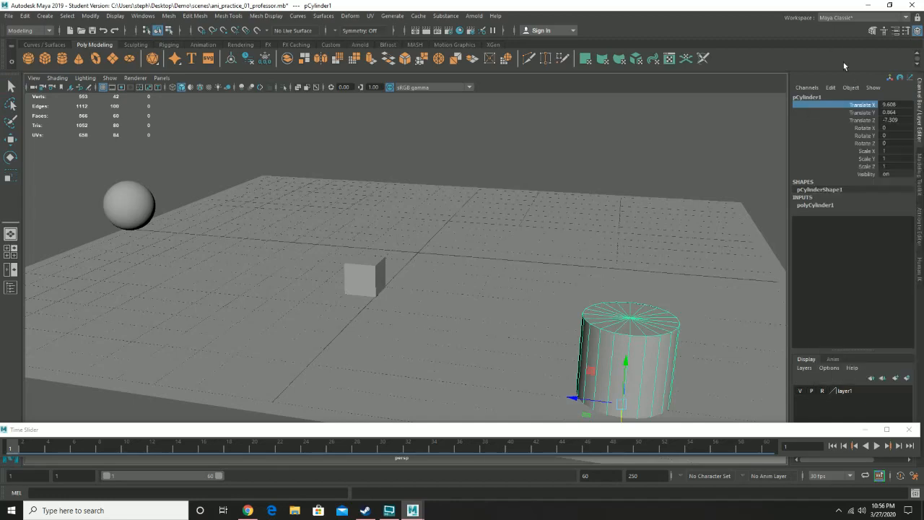
right_click(868, 110)
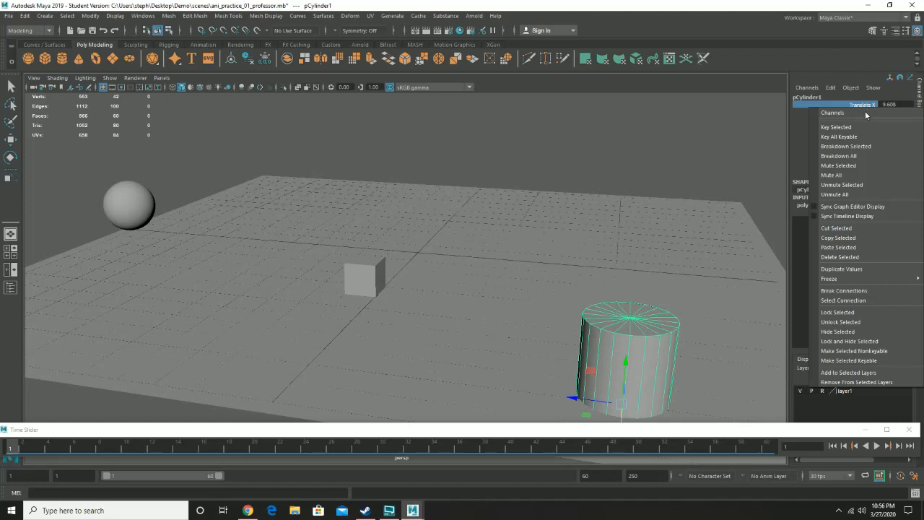
click(868, 313)
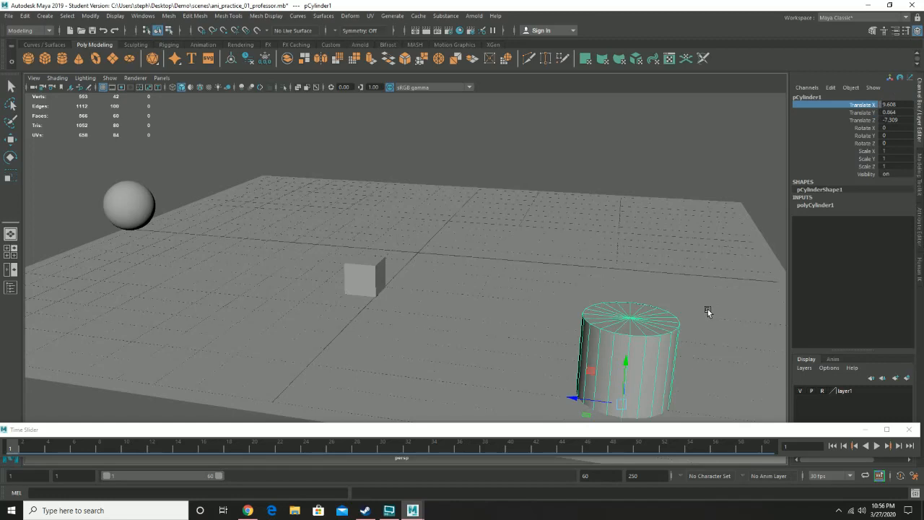
- Key the cylinder at frame 1 to test the locked Translate X channel, and undo that key
key(s)
key(e)
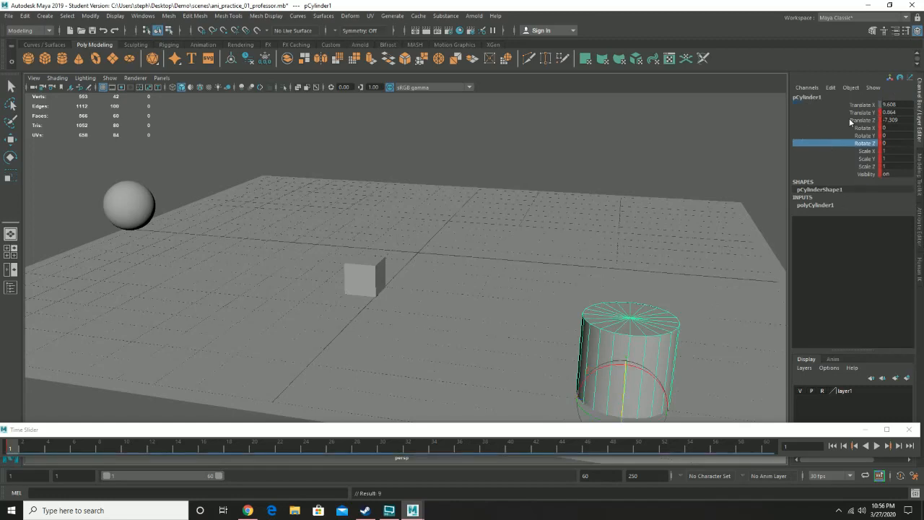
click(859, 113)
key(ctrl+z)
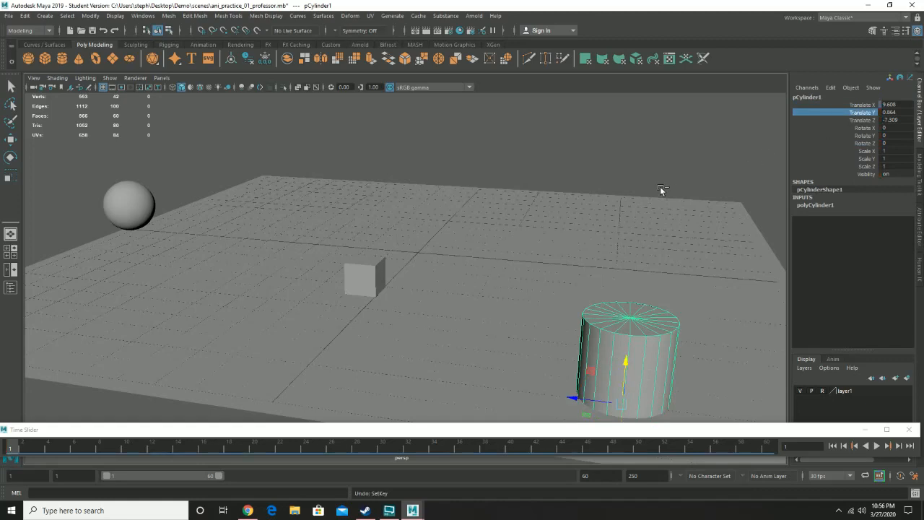
- Lock the cylinder's Translate Y and Translate Z channels, and its Rotate X, Y and Z channels
shift+click(866, 120)
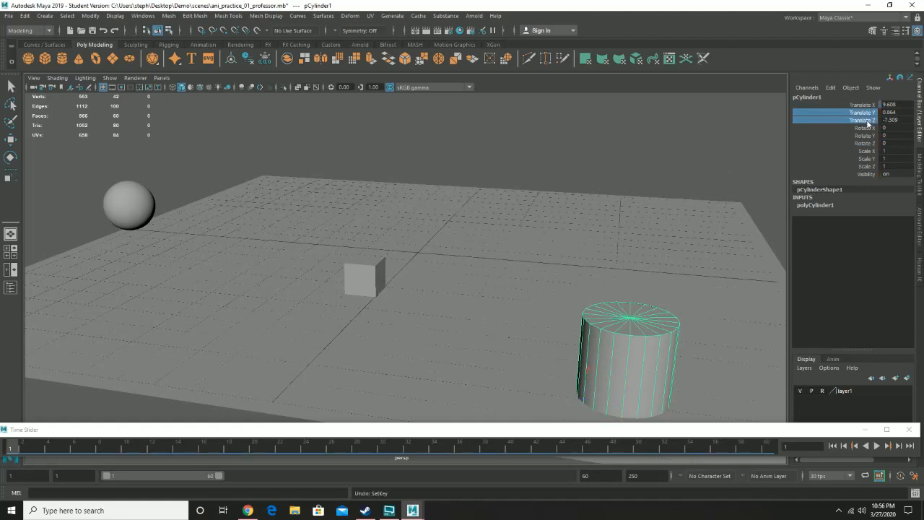
right_click(868, 122)
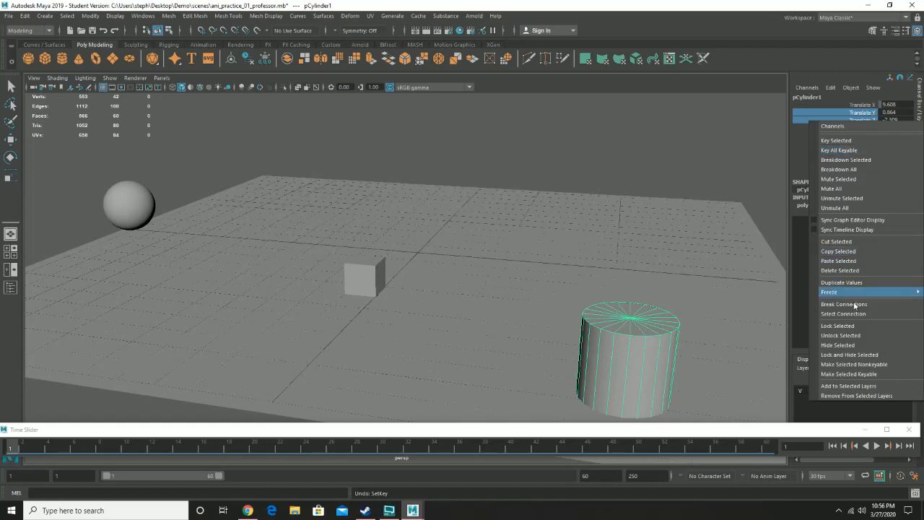
click(854, 327)
click(871, 129)
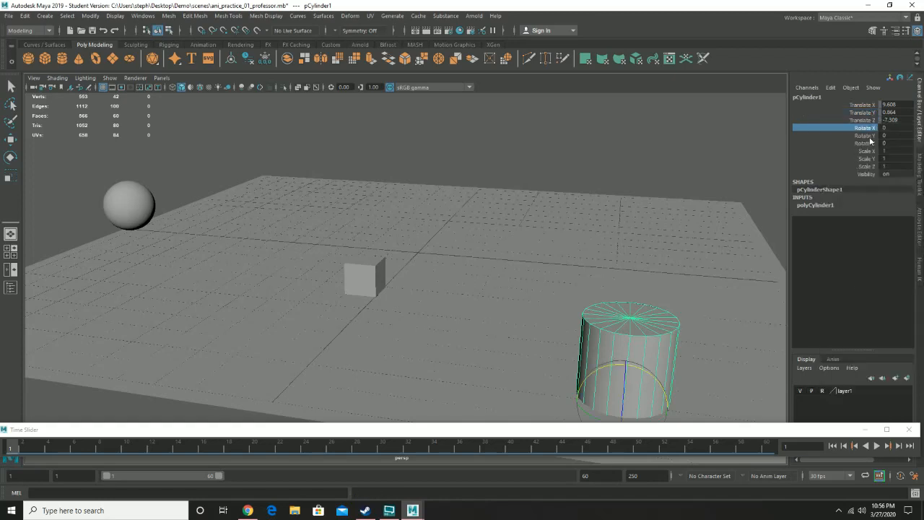
shift+click(862, 143)
right_click(862, 142)
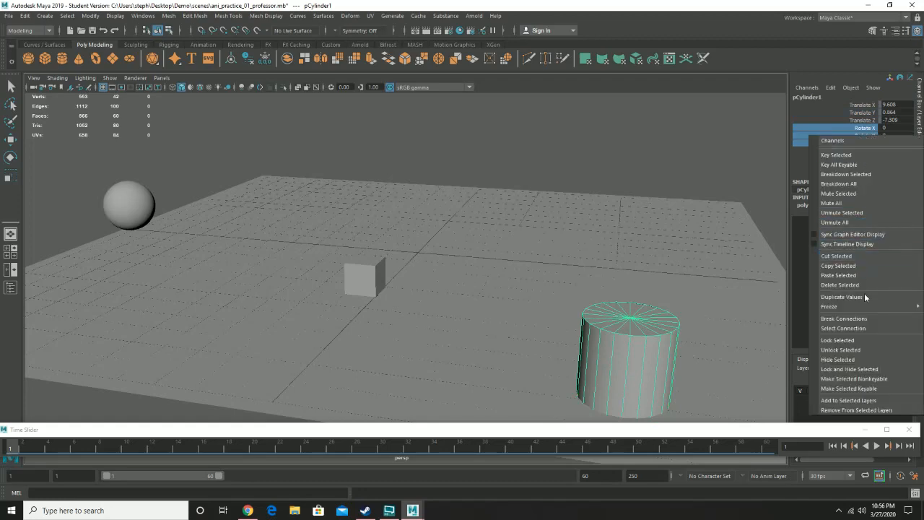
click(866, 340)
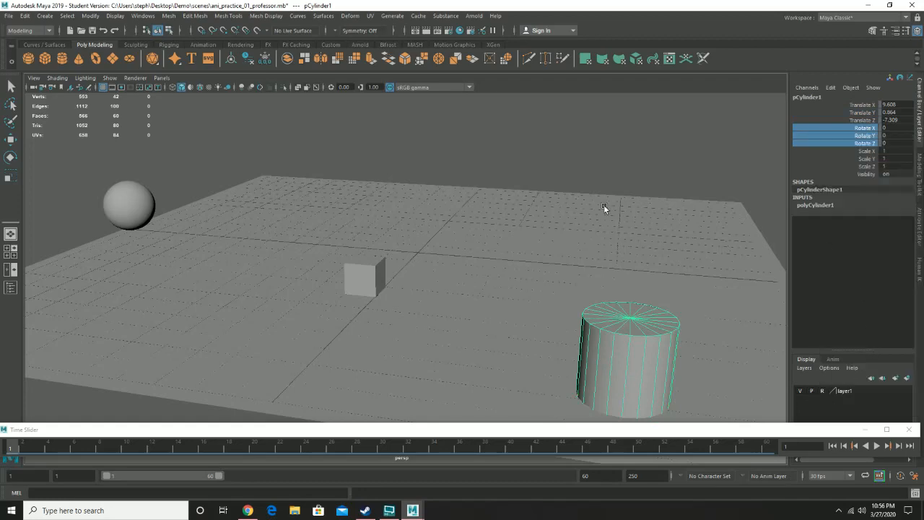
- Key the cylinder's unlocked channels at frame 1 with its scale at 1
alt+drag(604, 208, 631, 307)
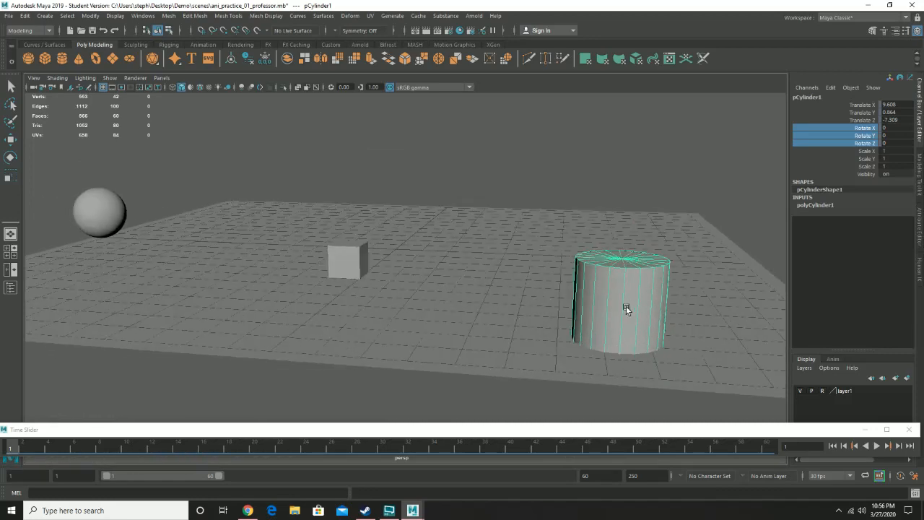
key(e)
key(r)
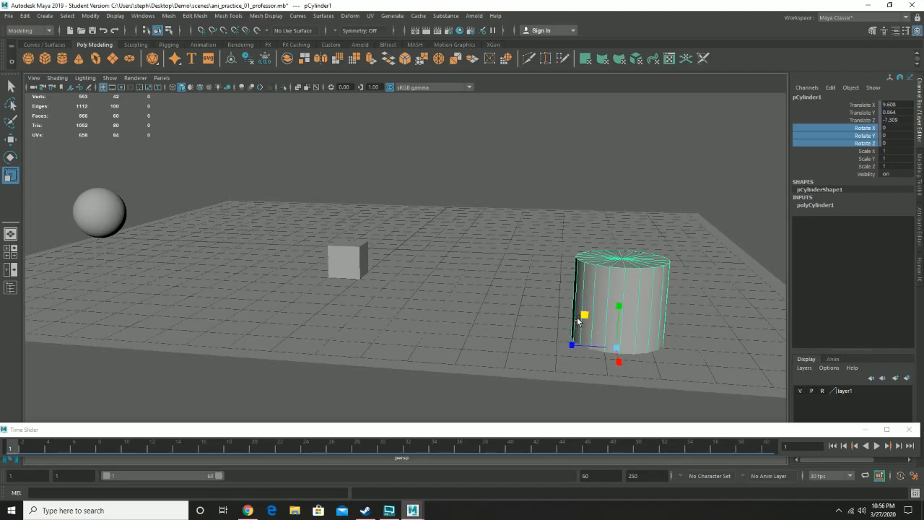
key(s)
- At frame 30, scale the cylinder uniformly to about 2.316 and key it
drag(282, 455, 383, 455)
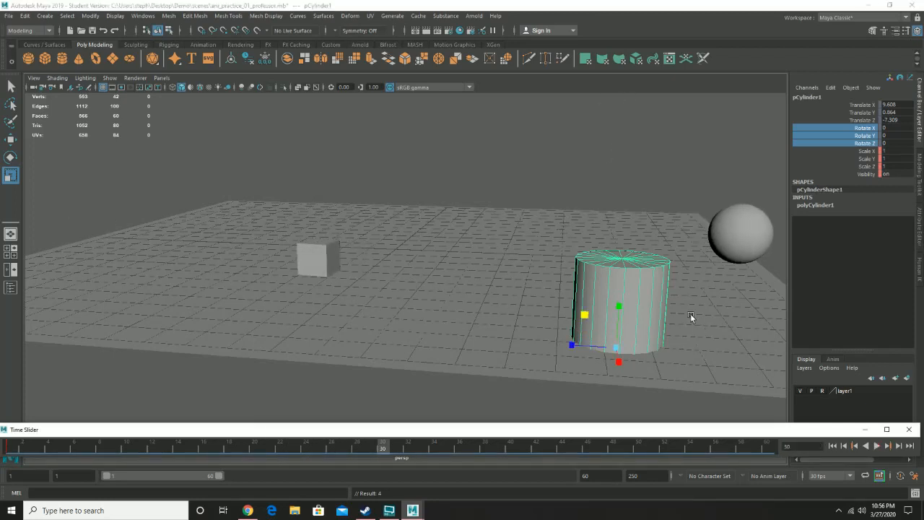
drag(616, 348, 764, 239)
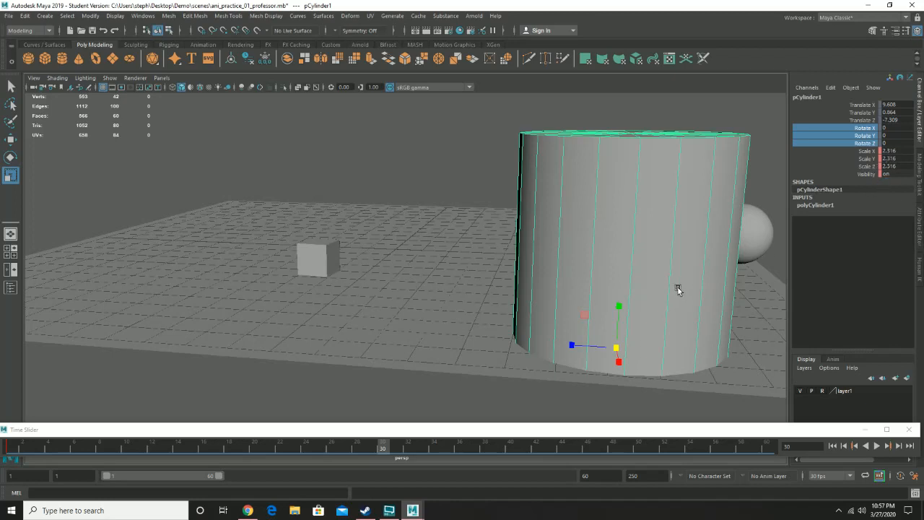
key(s)
- At frame 60, scale the cylinder uniformly down to about 0.19 and key it
click(766, 453)
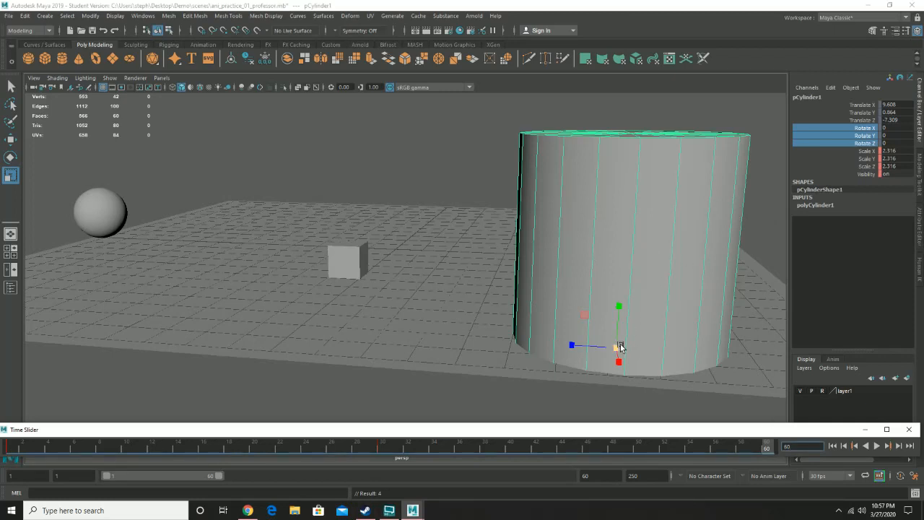
drag(616, 347, 433, 388)
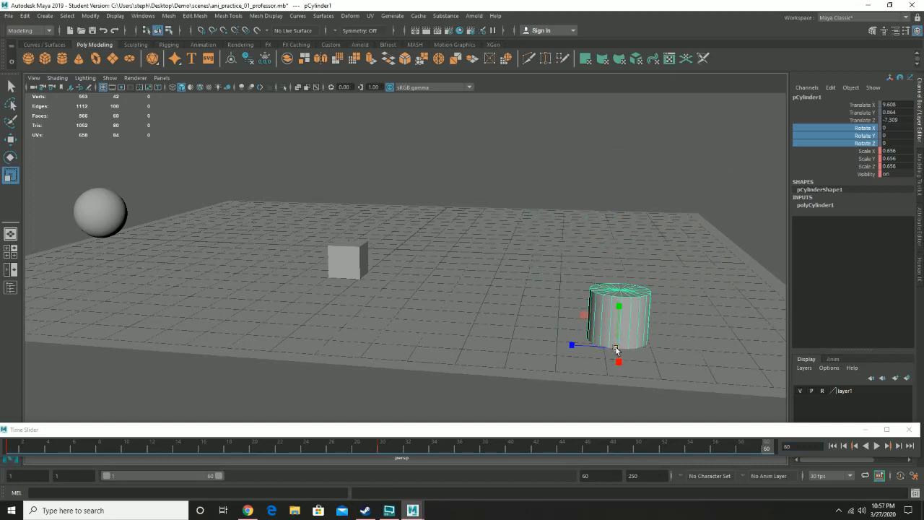
drag(616, 348, 564, 359)
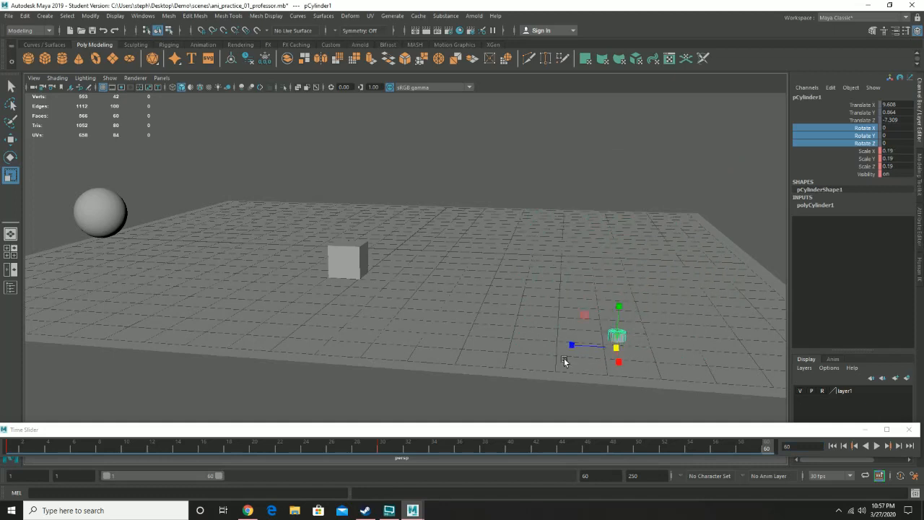
key(s)
- Play back the animation to check the cylinder's scaling, stop it, and return to frame 1
click(878, 447)
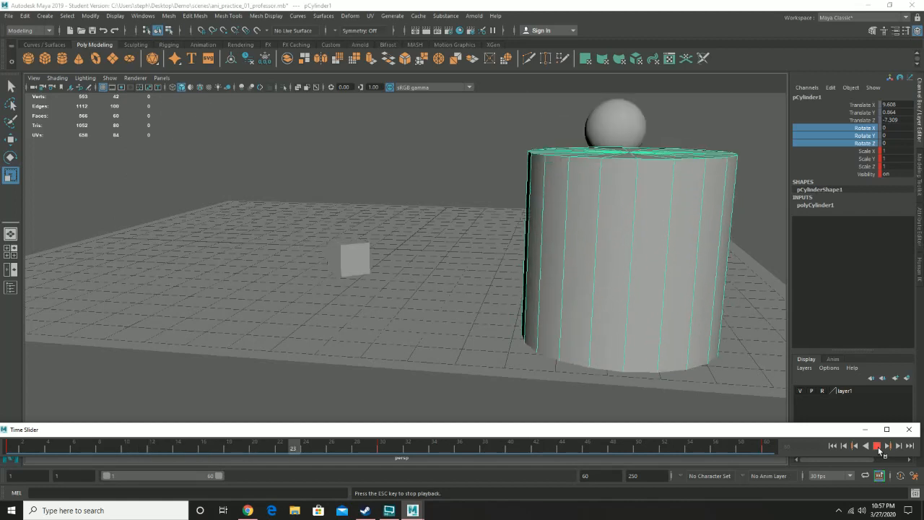
click(878, 447)
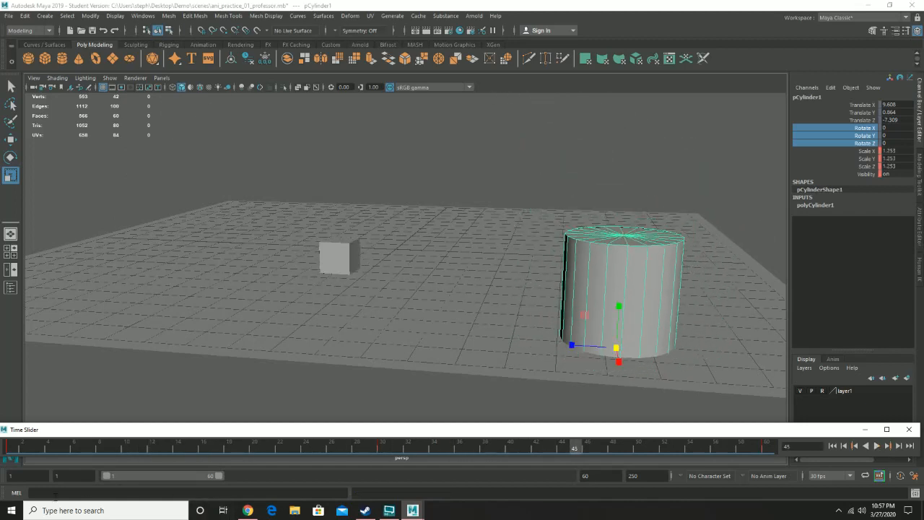
click(6, 450)
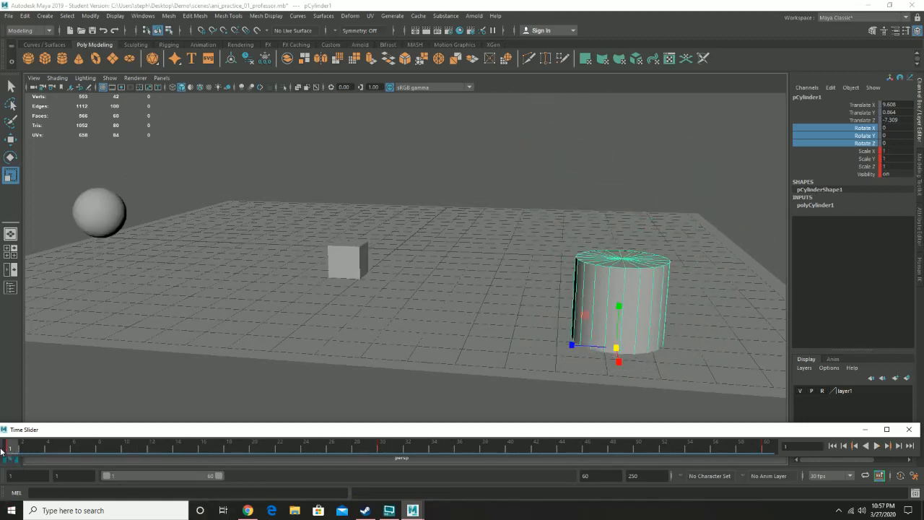
- Rename the sphere as movement
click(91, 222)
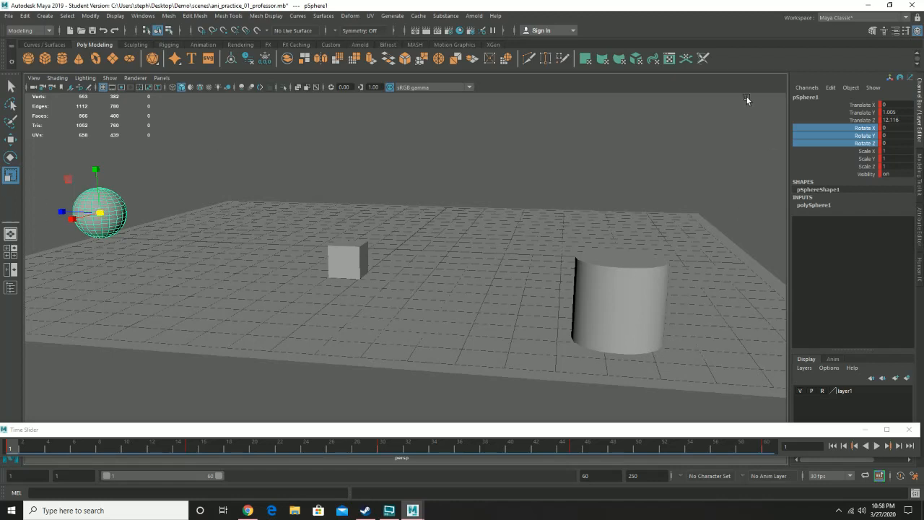
double_click(811, 97)
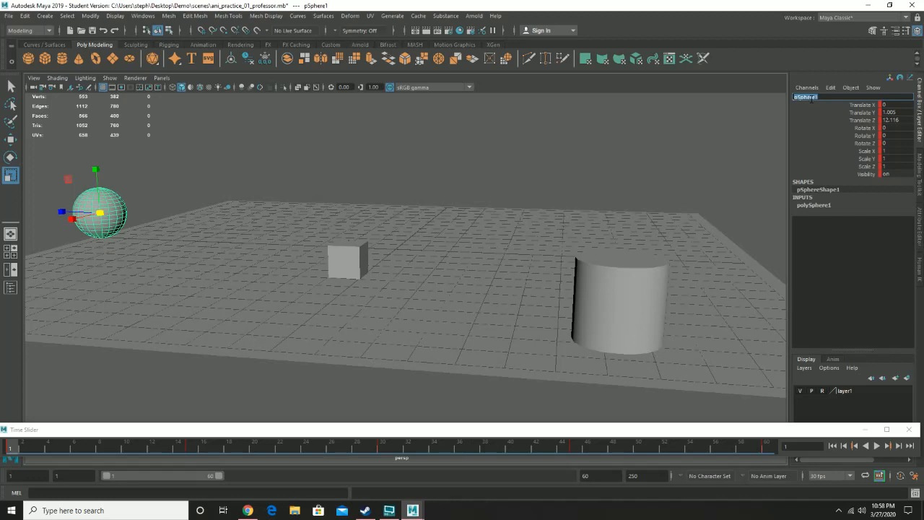
text(movement)
key(Return)
- Rename the cube as rotation
click(346, 262)
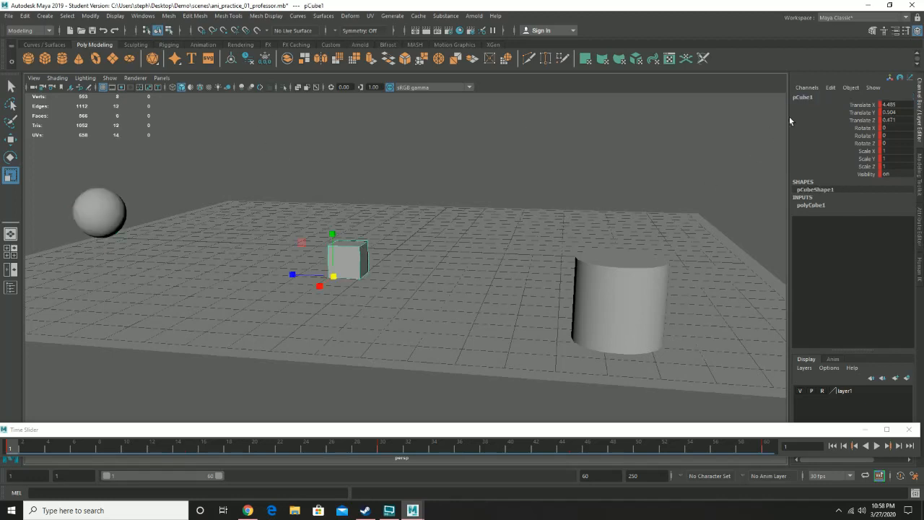
double_click(827, 97)
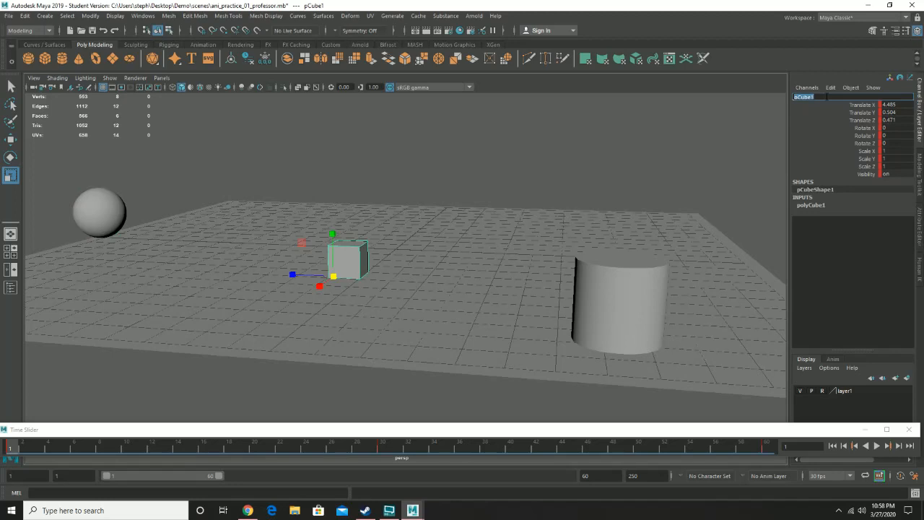
text(rotati)
key(BackSpace)
key(BackSpace)
key(BackSpace)
key(BackSpace)
key(BackSpace)
key(BackSpace)
text(otation)
key(Return)
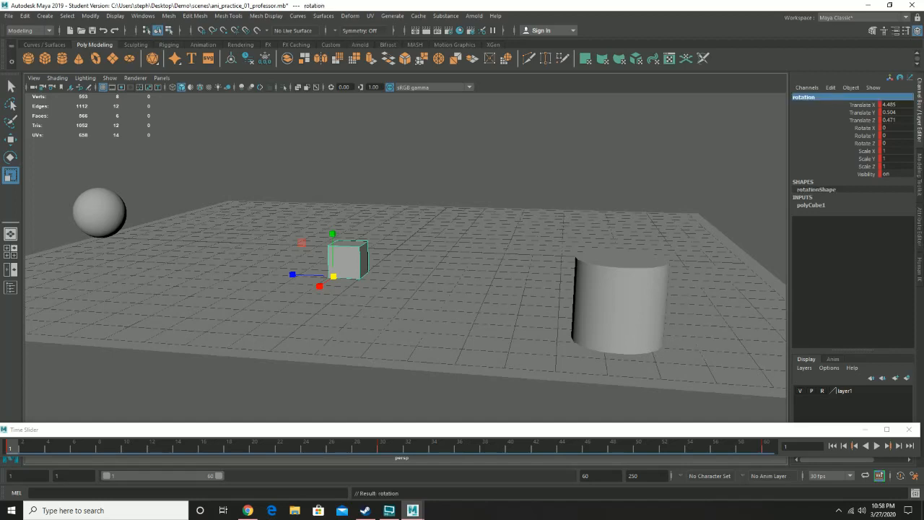
- Rename the cylinder as scale
click(659, 326)
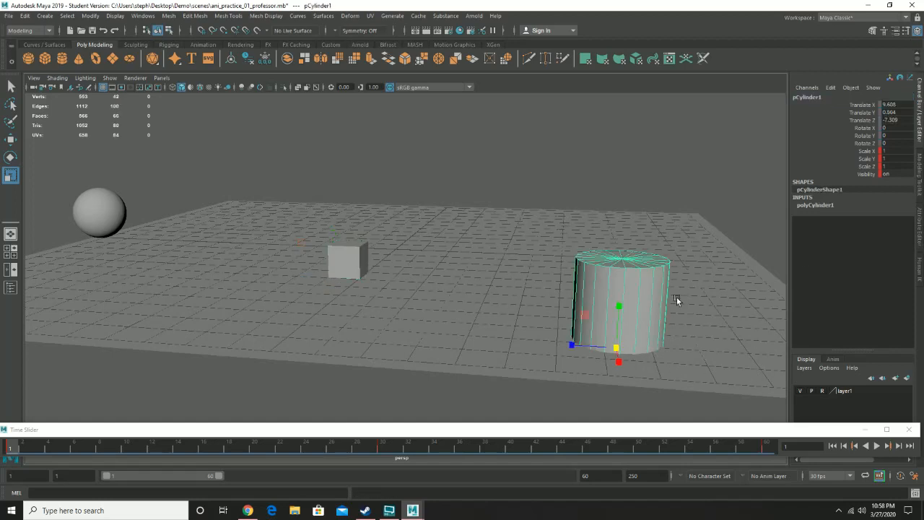
double_click(819, 96)
text(scale)
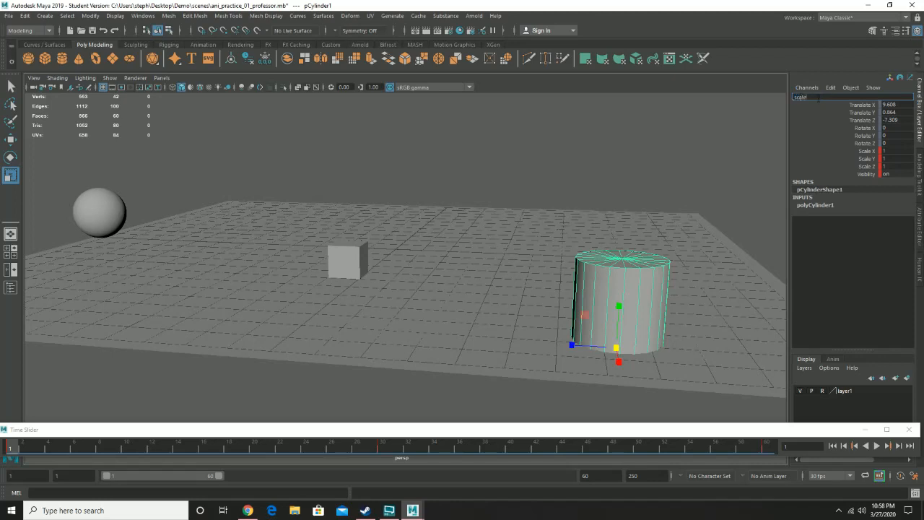
key(Return)
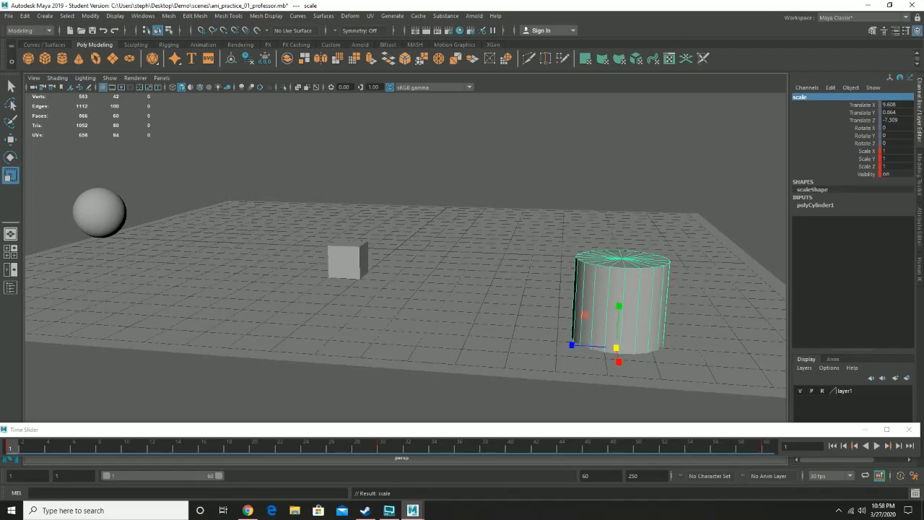
- Select the movement sphere and examine it in the scene from other angles
key(alt+Tab)
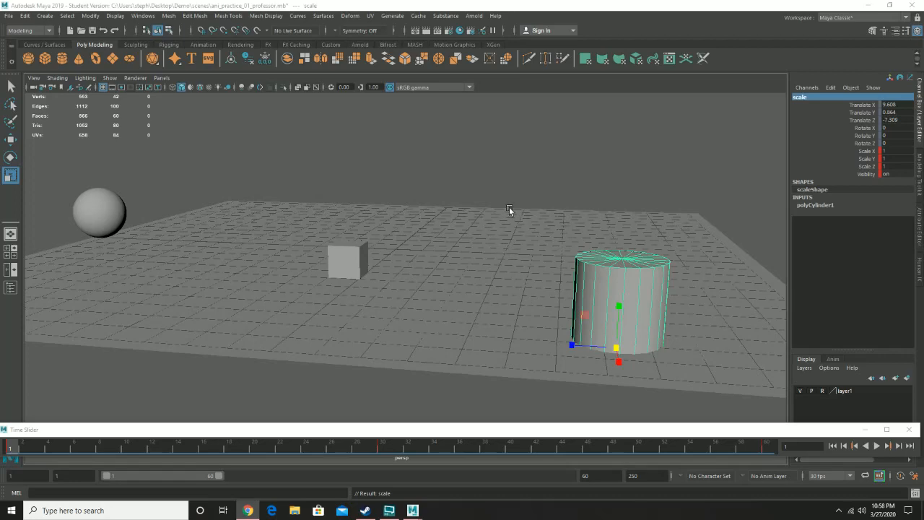
alt+drag(510, 206, 384, 249)
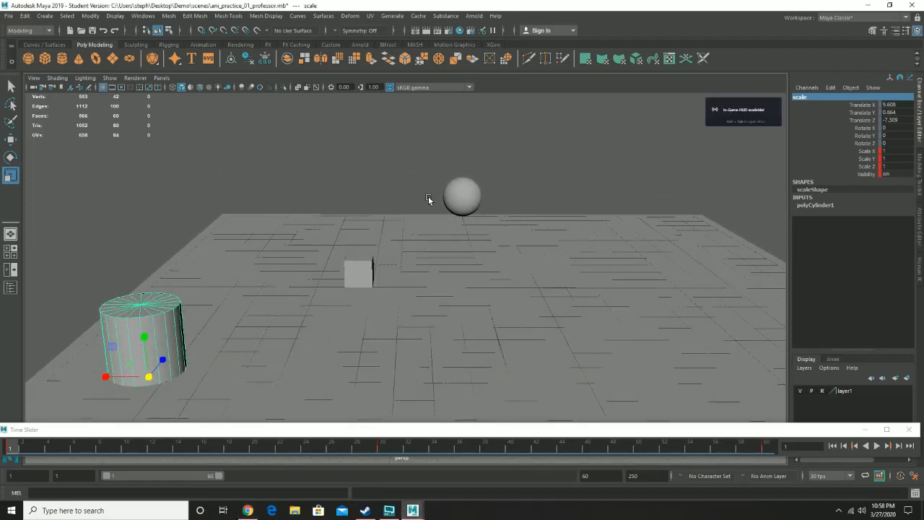
click(458, 202)
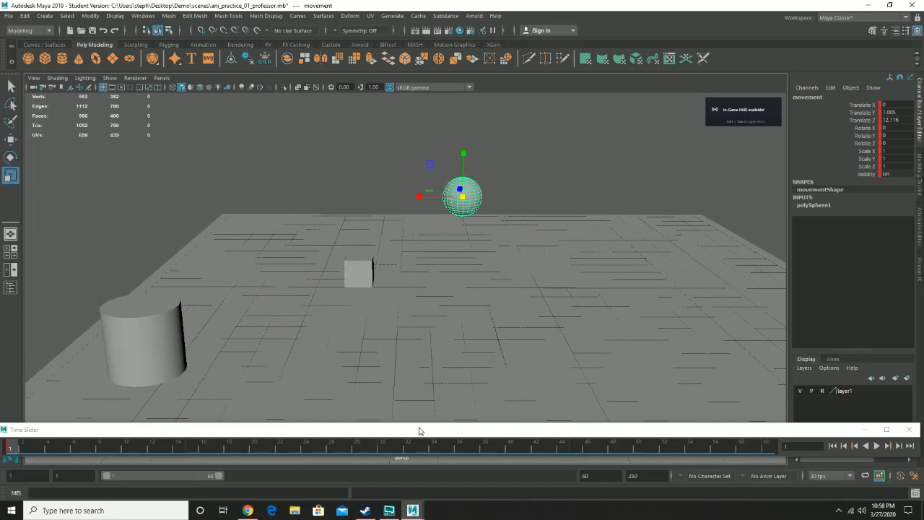
alt+drag(523, 283, 634, 320)
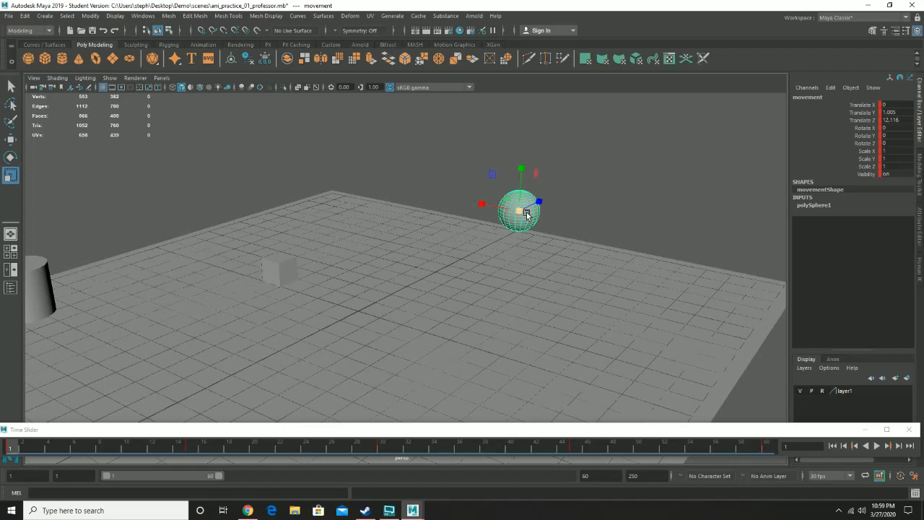
- Duplicate the movement sphere and move the copy along the X axis to Translate X about -4.573
key(w)
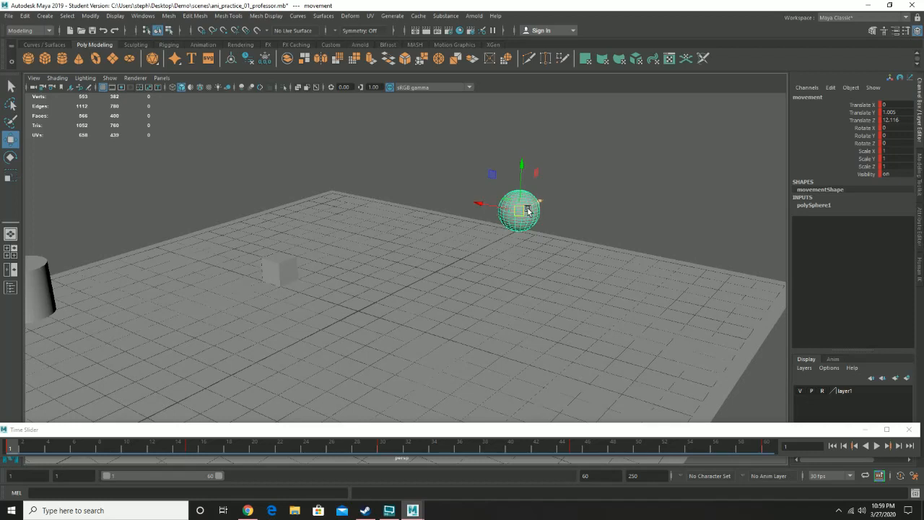
key(ctrl+d)
drag(483, 207, 566, 229)
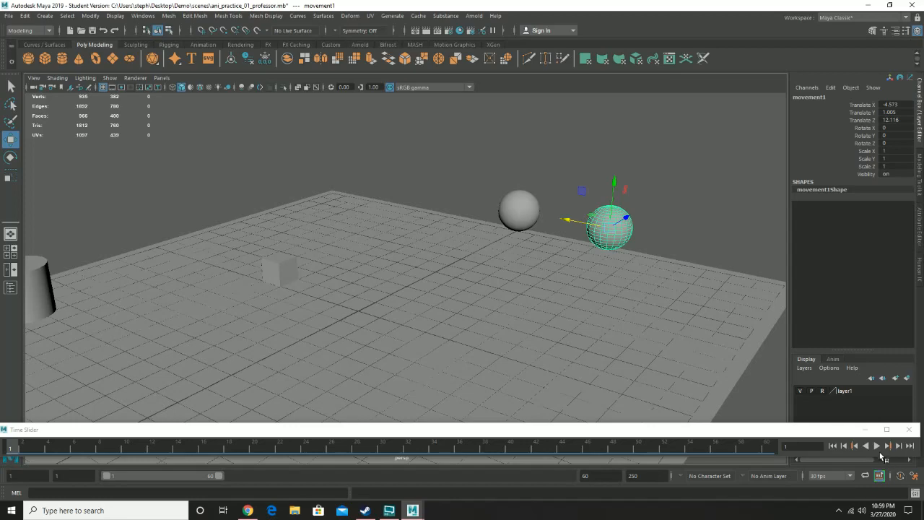
- Play the animation to compare the original sphere with its unanimated copy, and stop playback
click(877, 446)
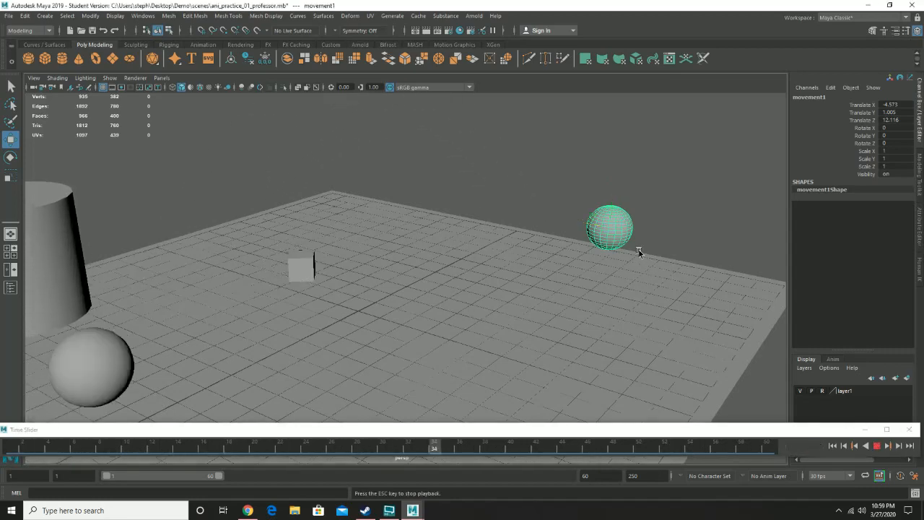
alt+drag(639, 250, 489, 283)
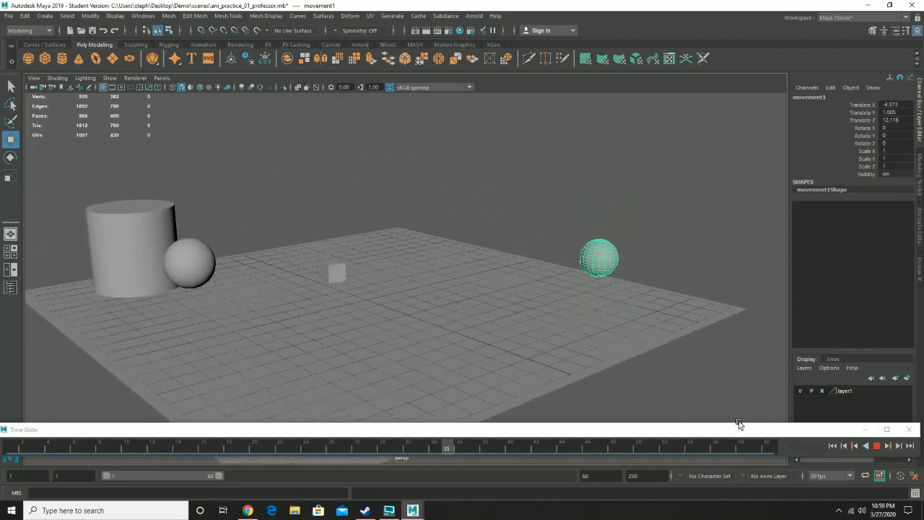
click(878, 446)
- Duplicate the copied sphere twice more with the same offset and nudge movement2 to Translate X about -8.678
alt+drag(517, 253, 484, 243)
key(shift+d)
key(shift+d)
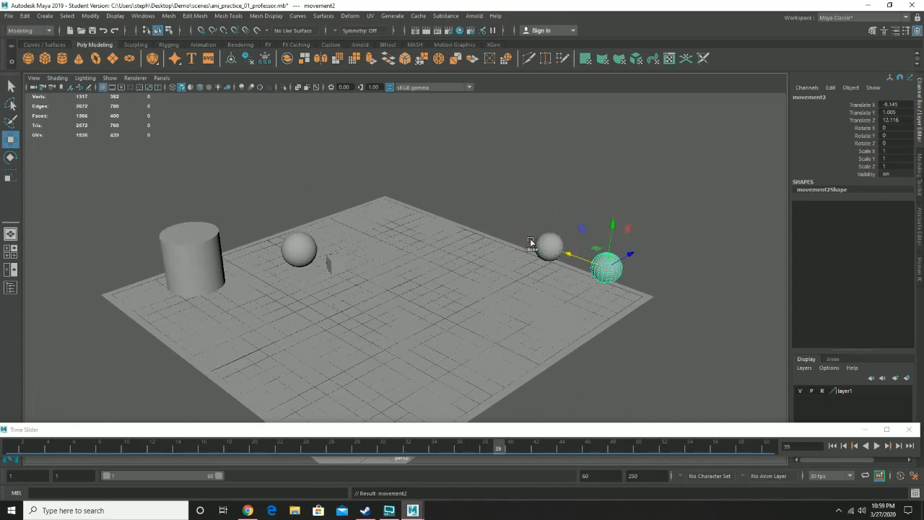
alt+drag(645, 269, 624, 272)
click(590, 251)
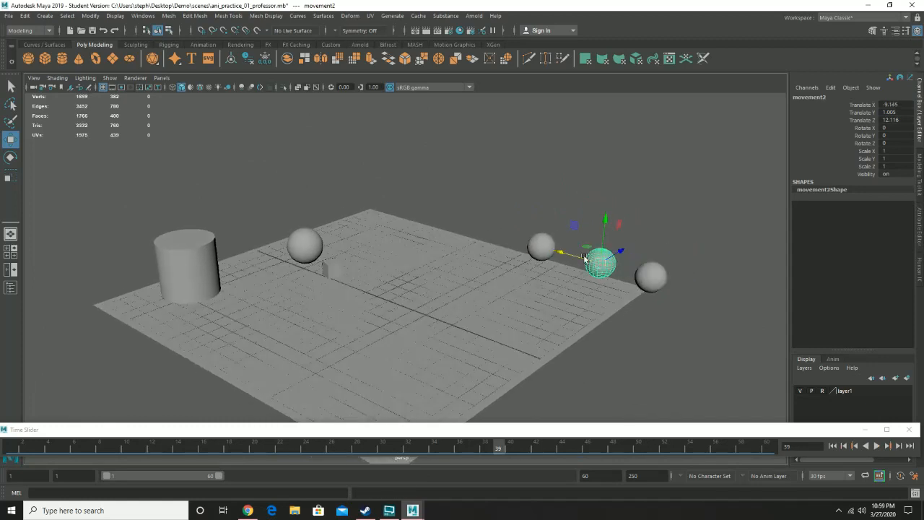
drag(566, 254, 557, 253)
- Move the movement1 sphere to Translate Z about -12.002 at frame 30 and set a keyframe
click(540, 240)
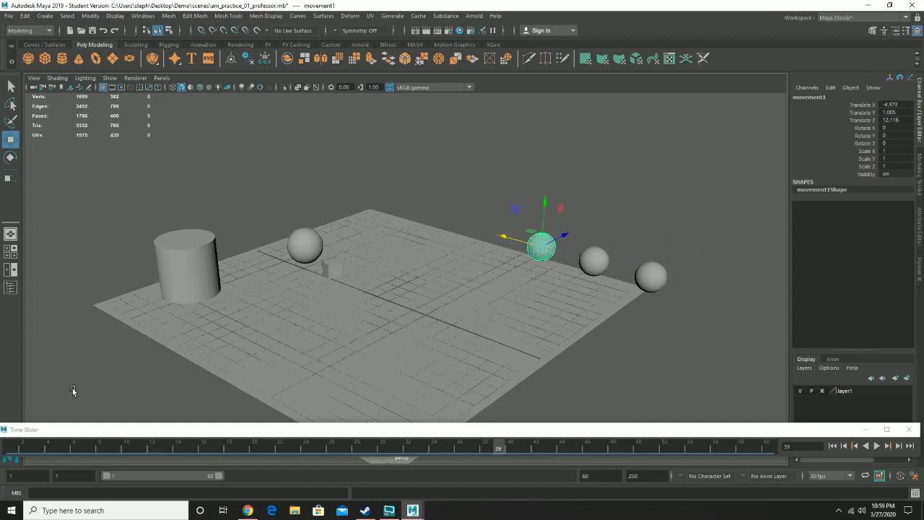
click(17, 446)
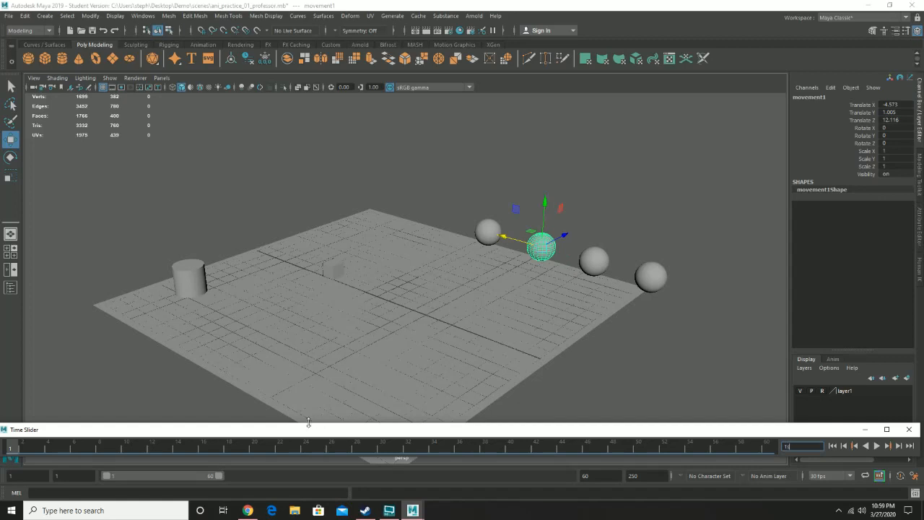
click(383, 448)
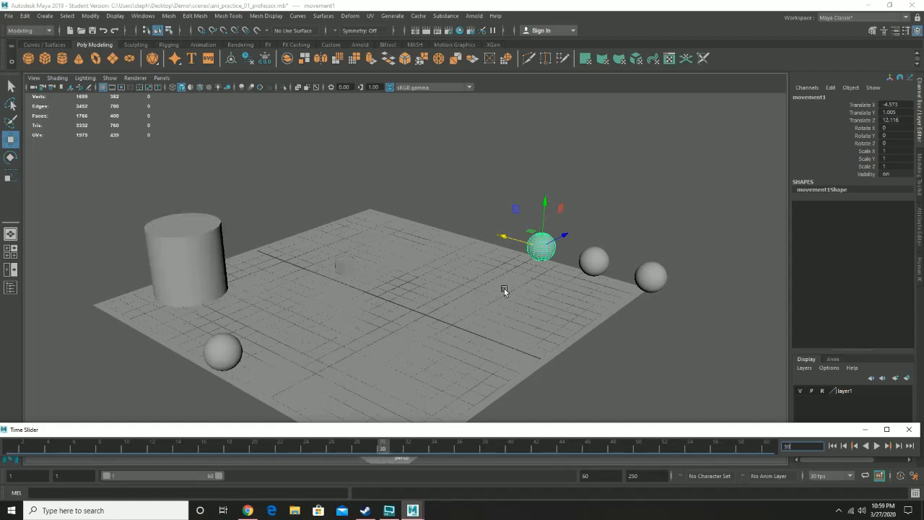
drag(564, 235, 325, 378)
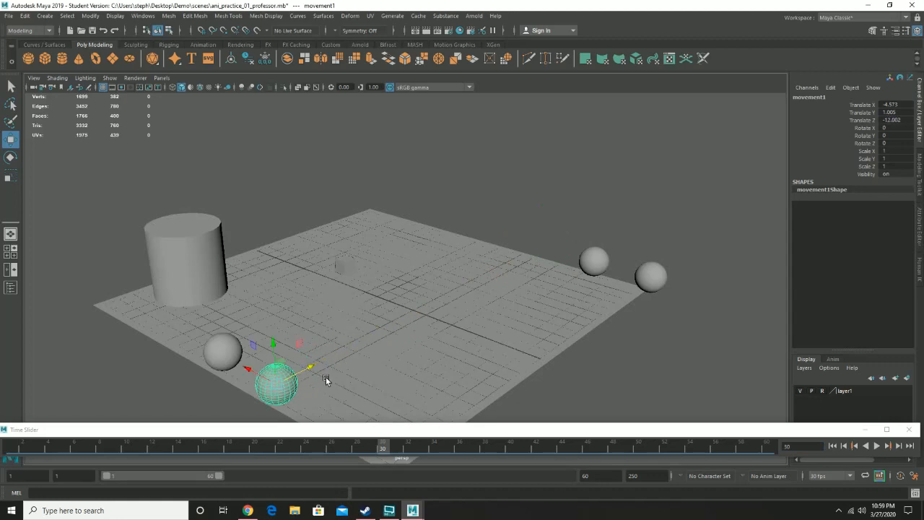
key(s)
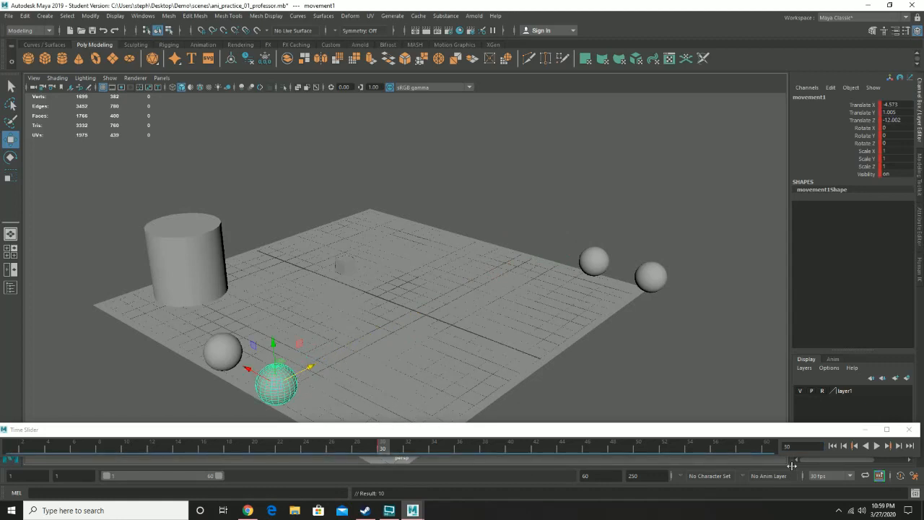
- Key movement1 back at the starting edge, Translate Z about 12.155, at frame 60 and play the animation
click(767, 449)
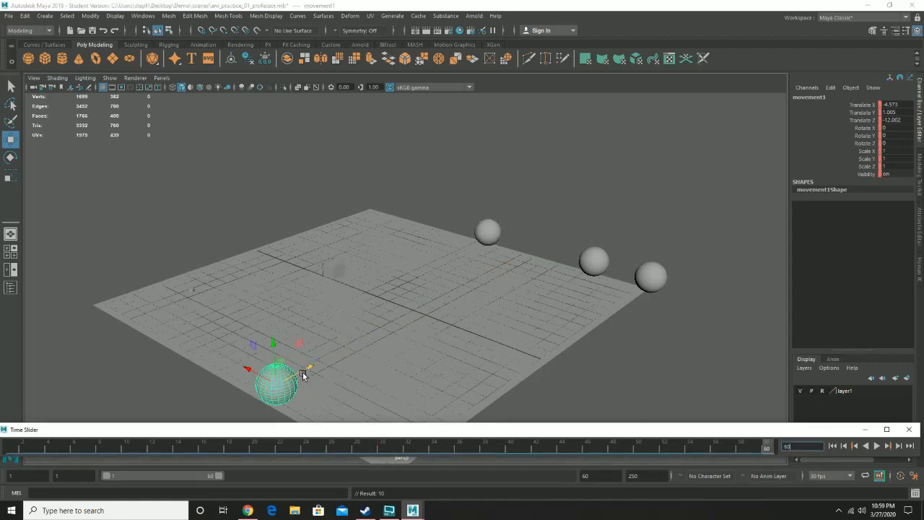
drag(304, 374, 546, 228)
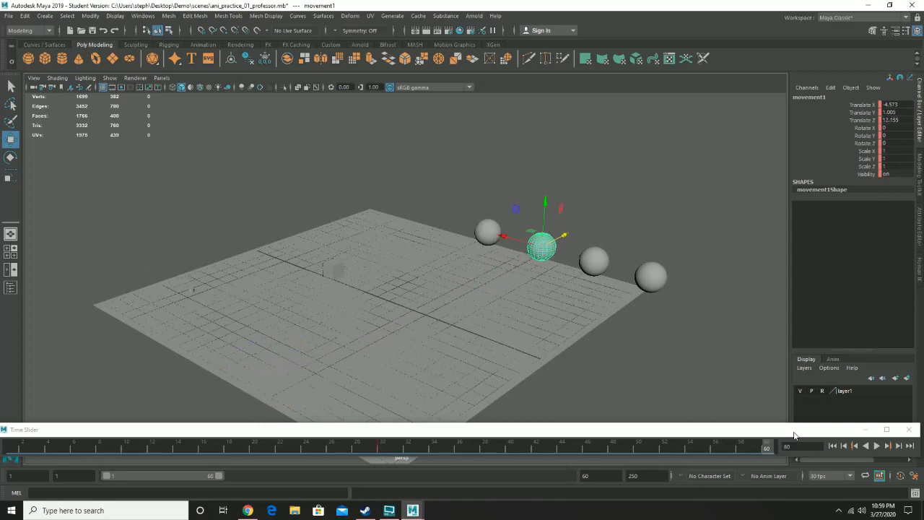
key(s)
click(877, 447)
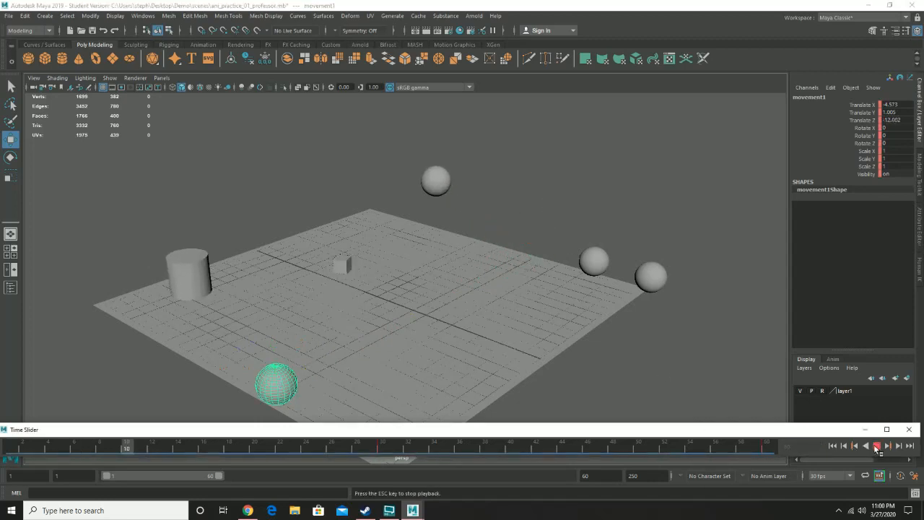
click(877, 447)
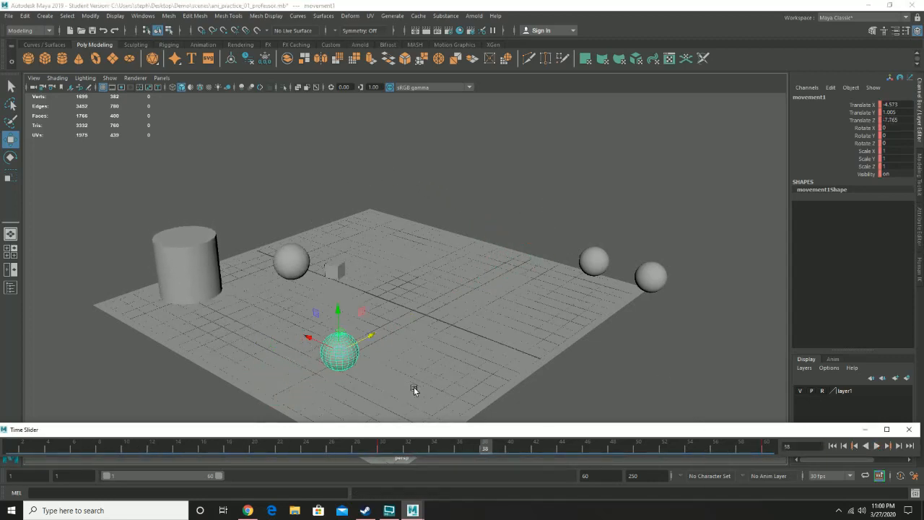
- Move movement1 to the starting edge at frame 1, Translate Z about 10.828, and set a keyframe
drag(369, 448, 1, 448)
click(269, 379)
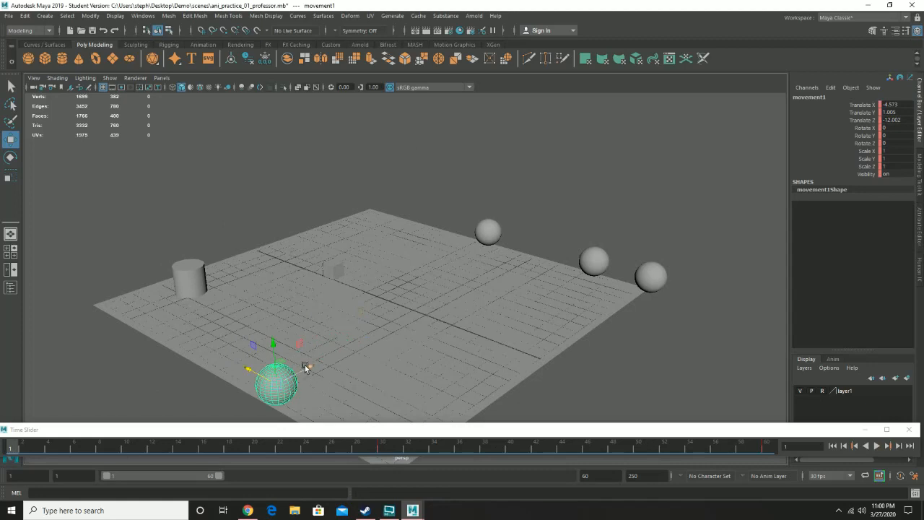
drag(304, 368, 547, 247)
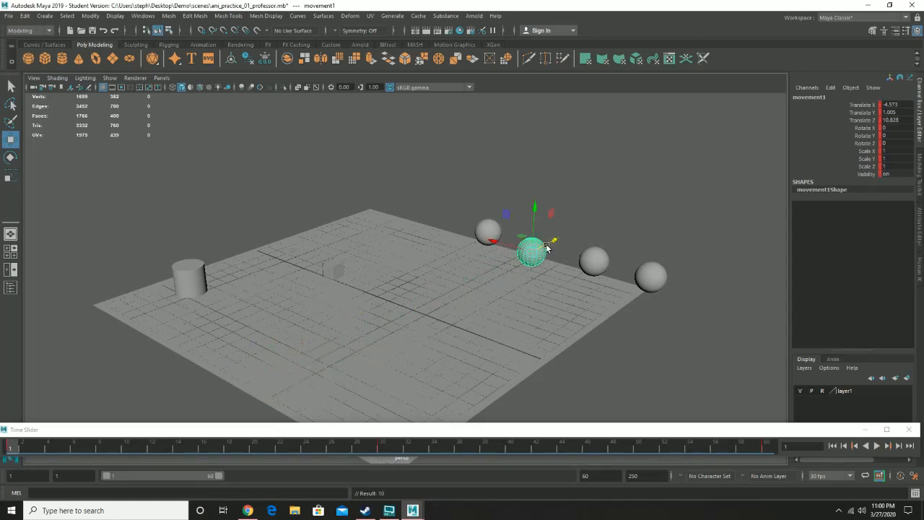
- Compare movement1's positions at frames 60 and 1, and play the animation through to check its travel
click(768, 449)
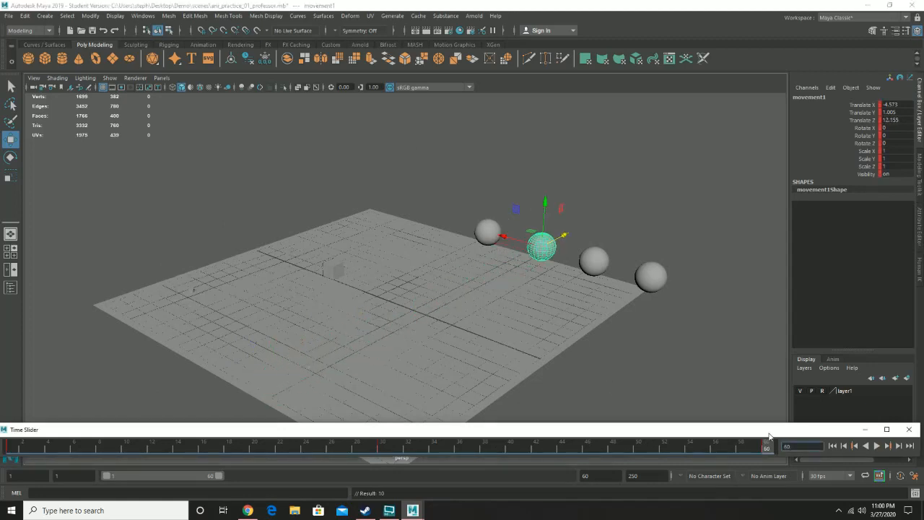
drag(704, 442, 1, 456)
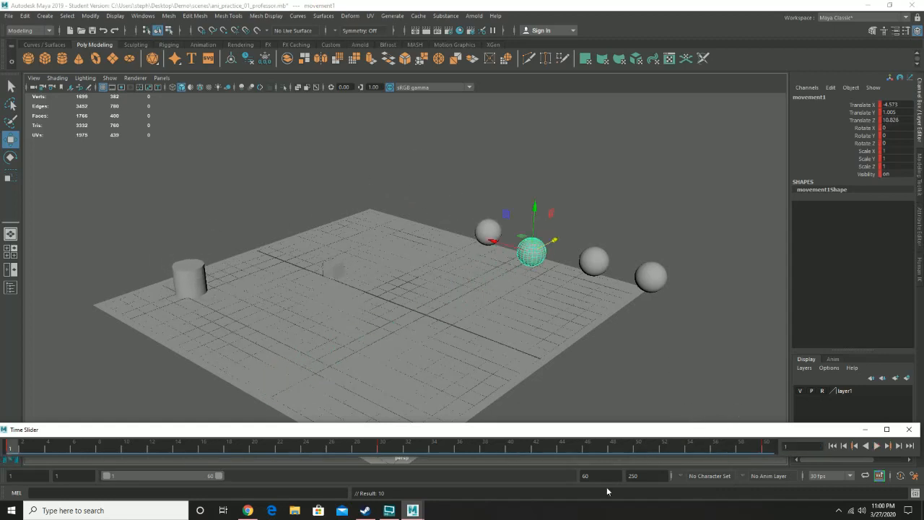
click(877, 446)
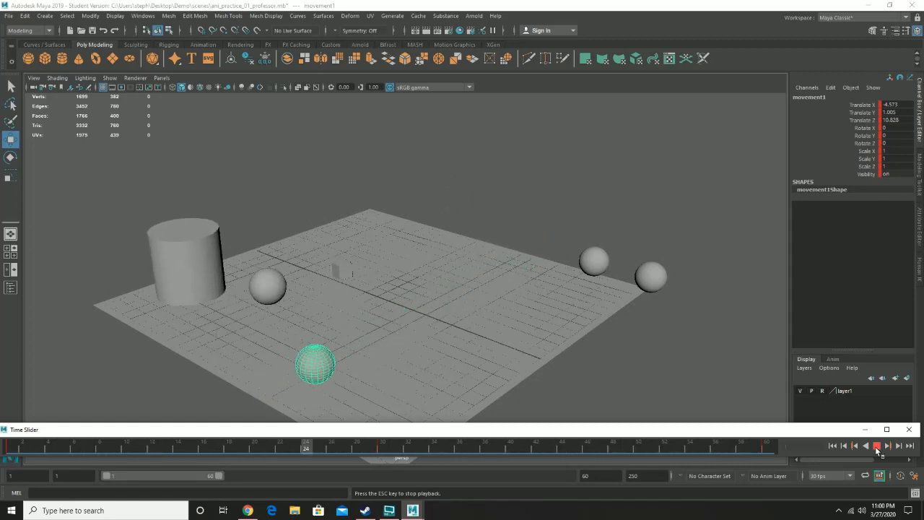
click(877, 447)
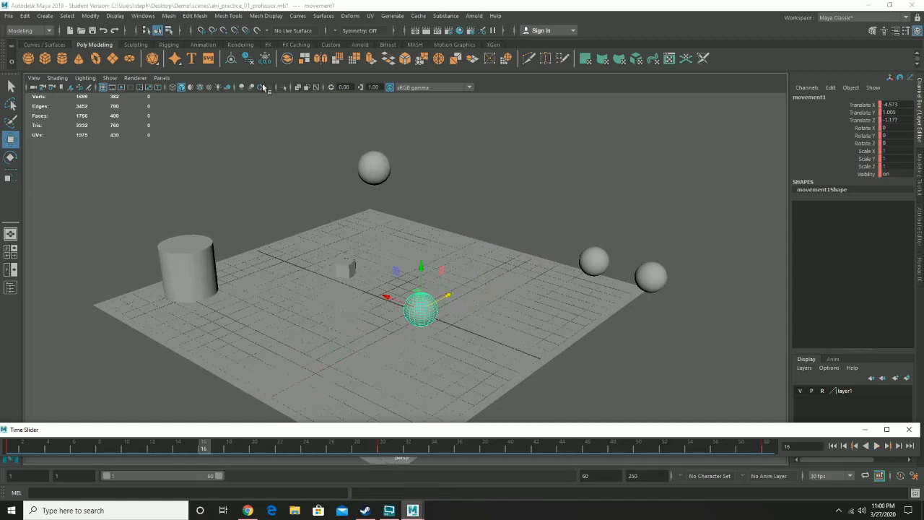
- Save the scene under its existing name, accepting the student version notice, and play the animation
click(8, 16)
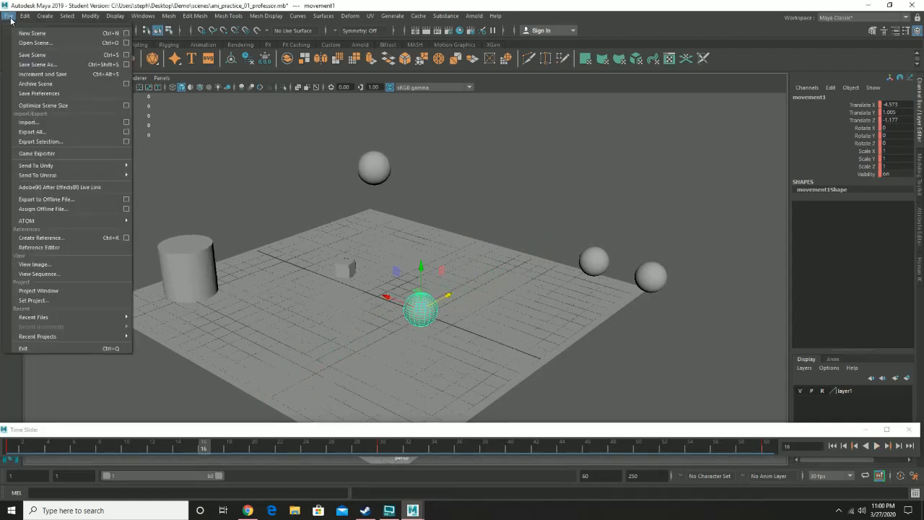
click(36, 56)
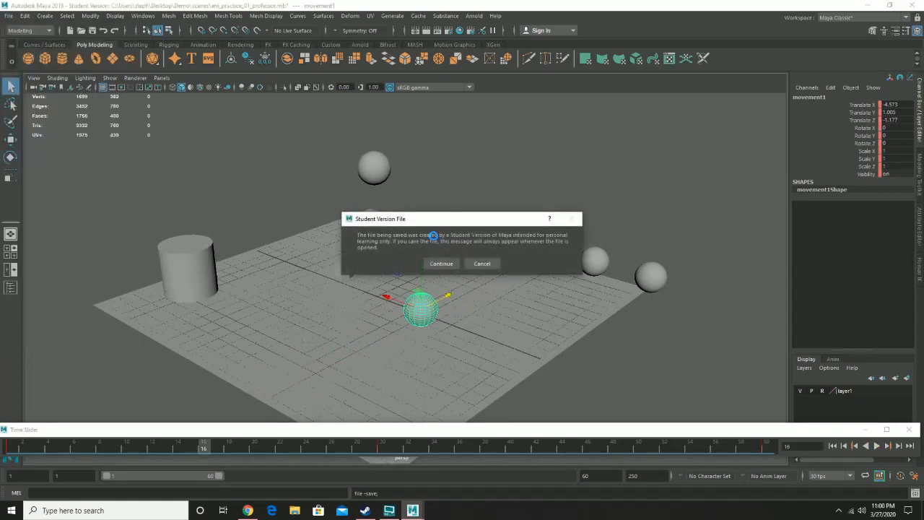
click(440, 263)
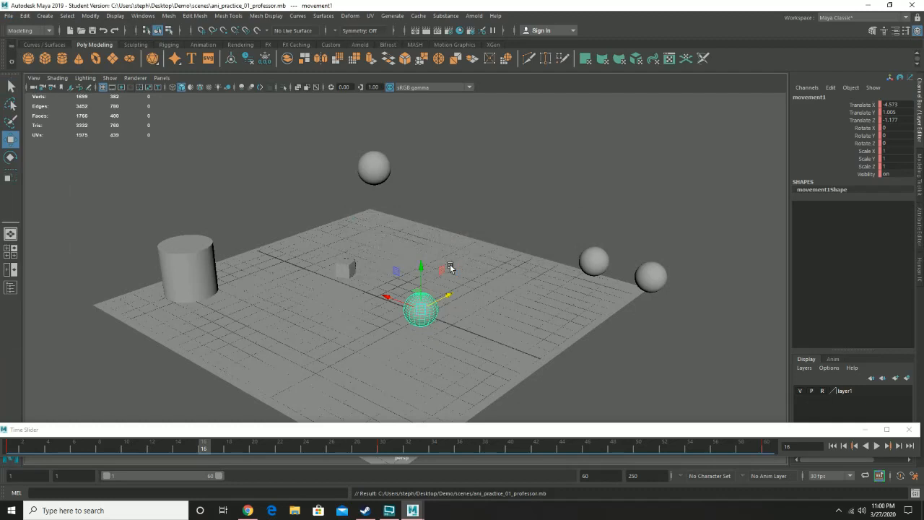
click(876, 446)
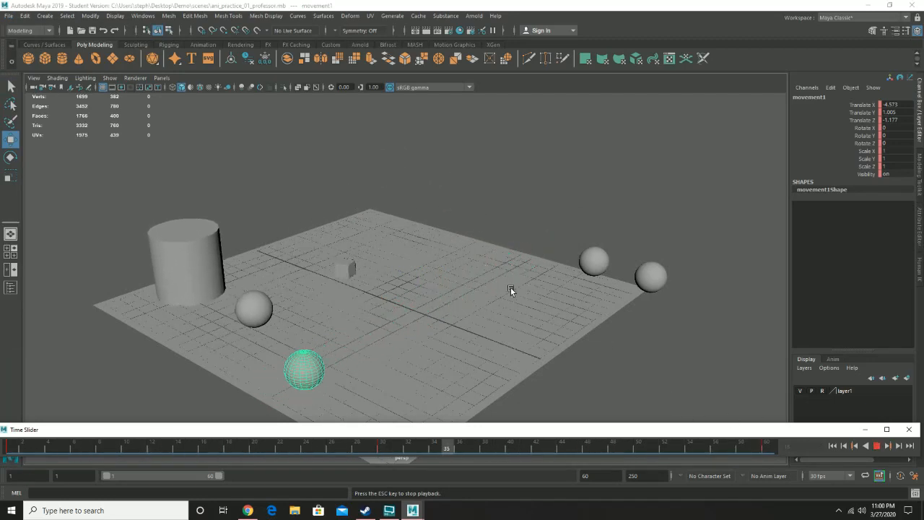
click(878, 446)
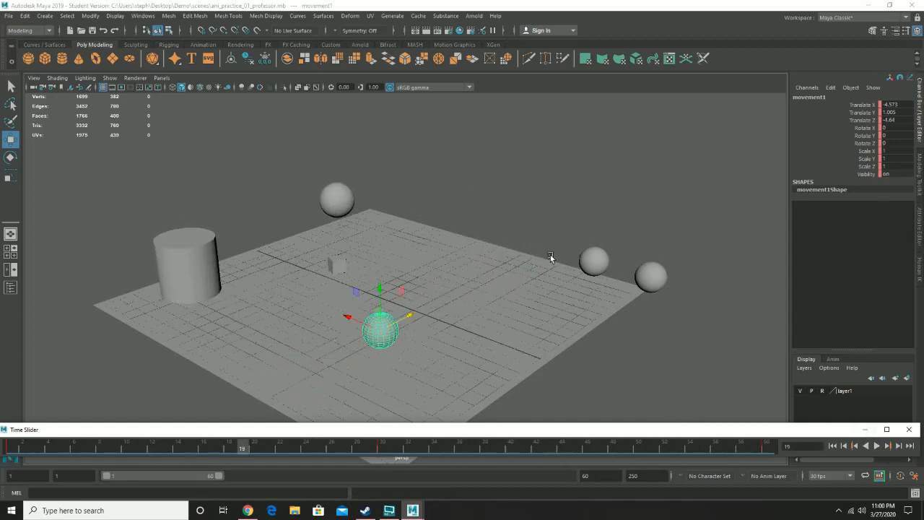
- Set a keyframe on the movement2 sphere in its starting position at frame 1
alt+right_drag(567, 263, 568, 221)
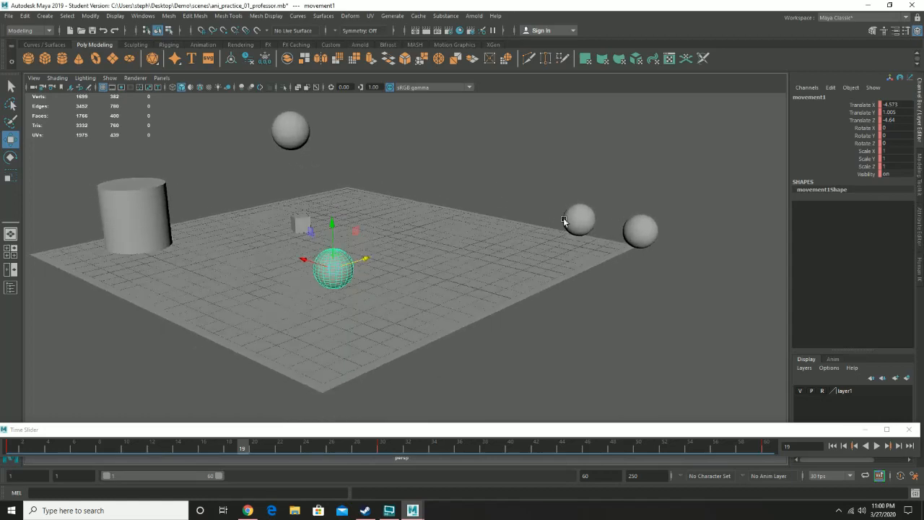
click(576, 212)
drag(41, 448, 1, 448)
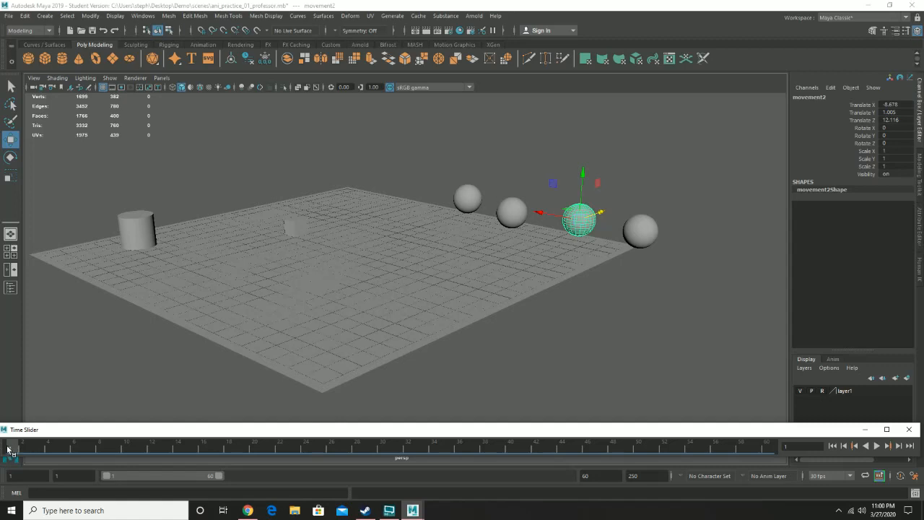
drag(20, 451, 2, 471)
click(586, 215)
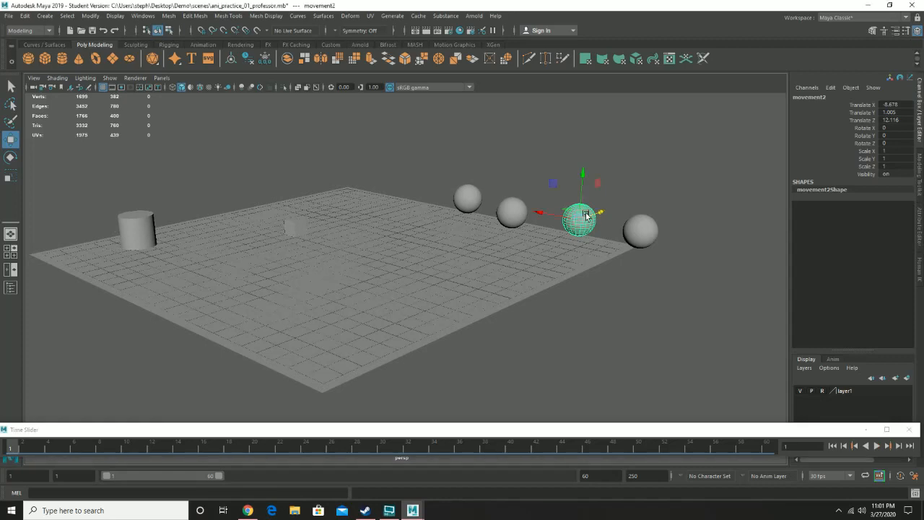
key(s)
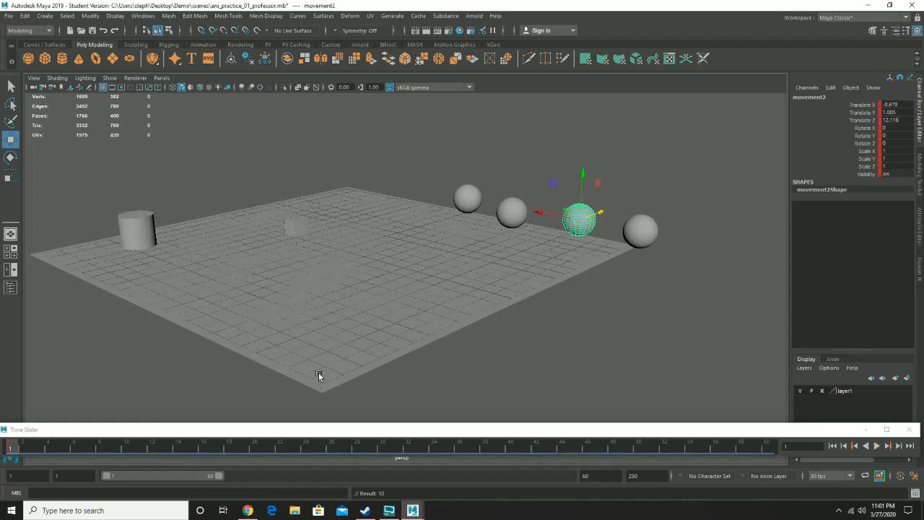
- Move movement2 across the plane to Translate Z about -12.022 at frame 15 and set a keyframe
click(196, 446)
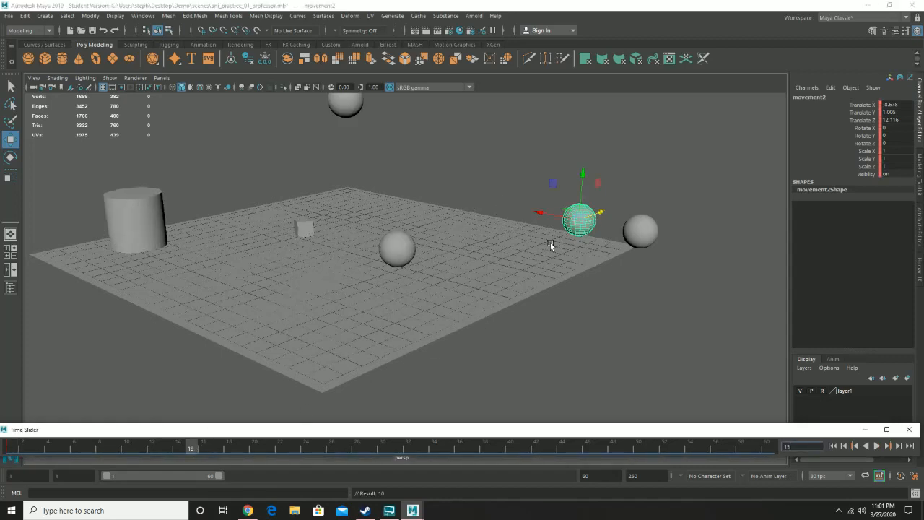
drag(606, 213, 329, 318)
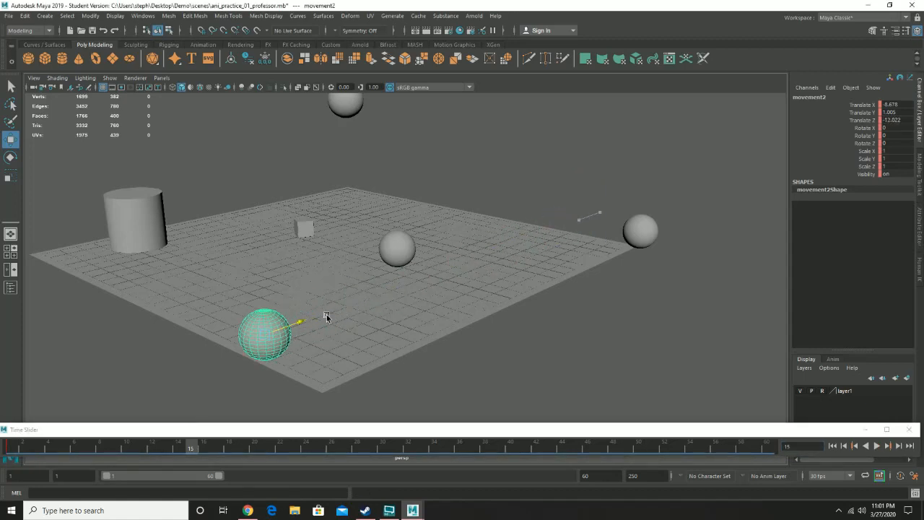
key(s)
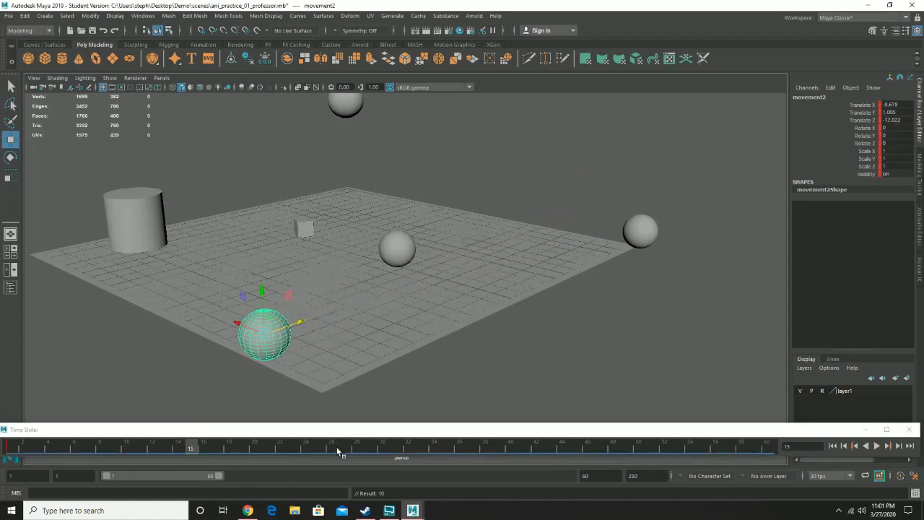
- Move movement2 back toward its starting edge to Translate Z about 10.509 at frame 30 and set a keyframe
click(379, 444)
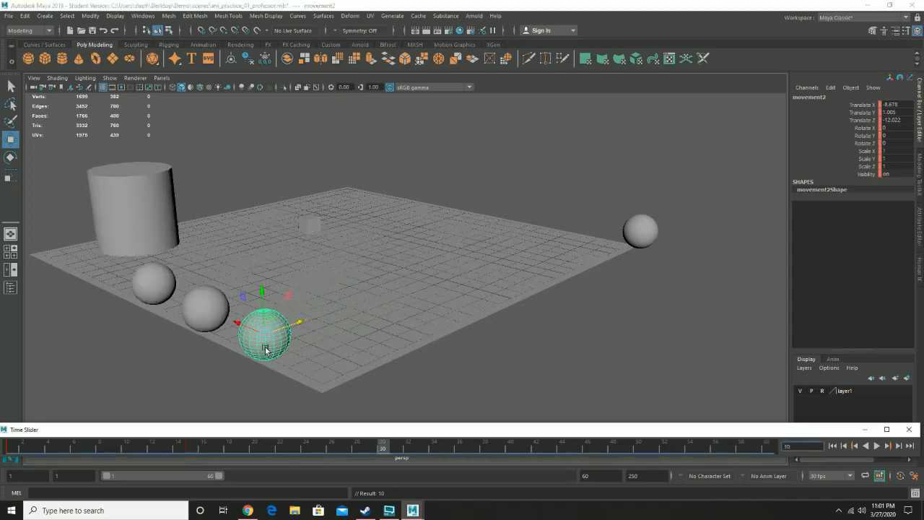
drag(294, 325, 571, 197)
key(s)
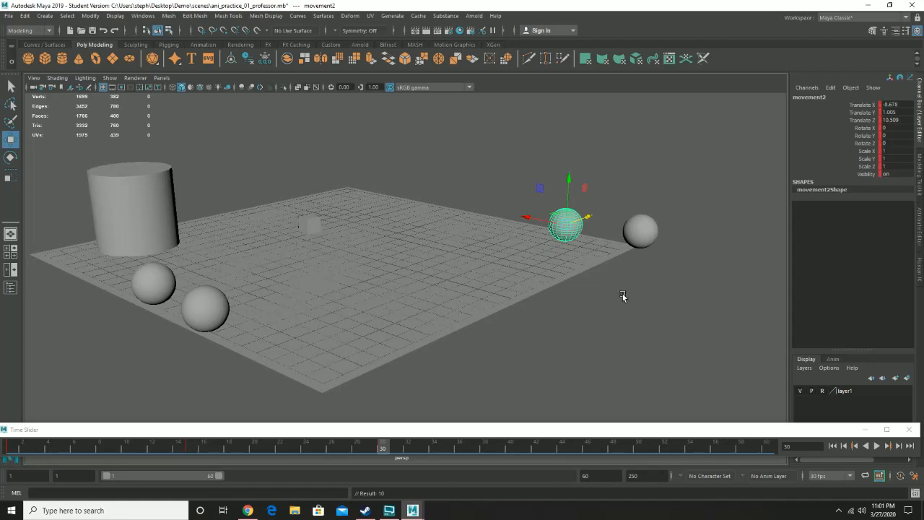
- Play the animation from frame 1 to check movement2's travel across the plane, and stop playback
drag(180, 444, 9, 445)
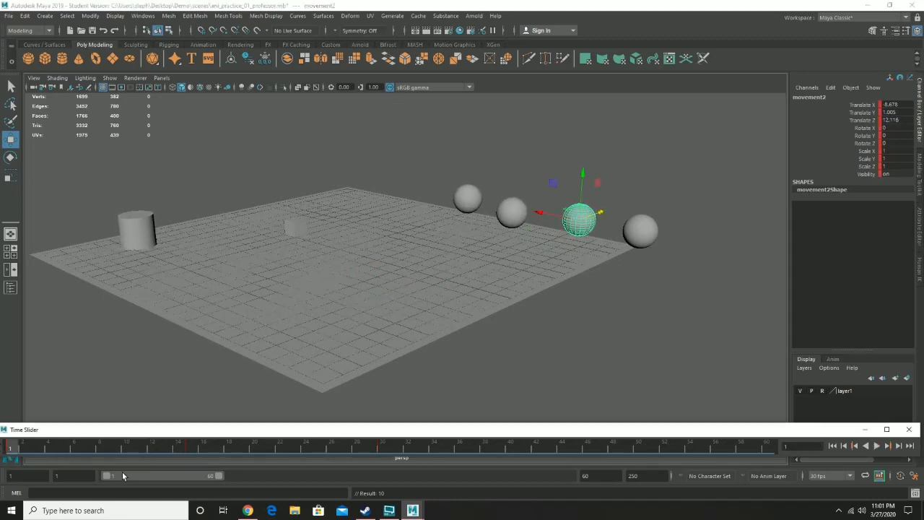
click(877, 445)
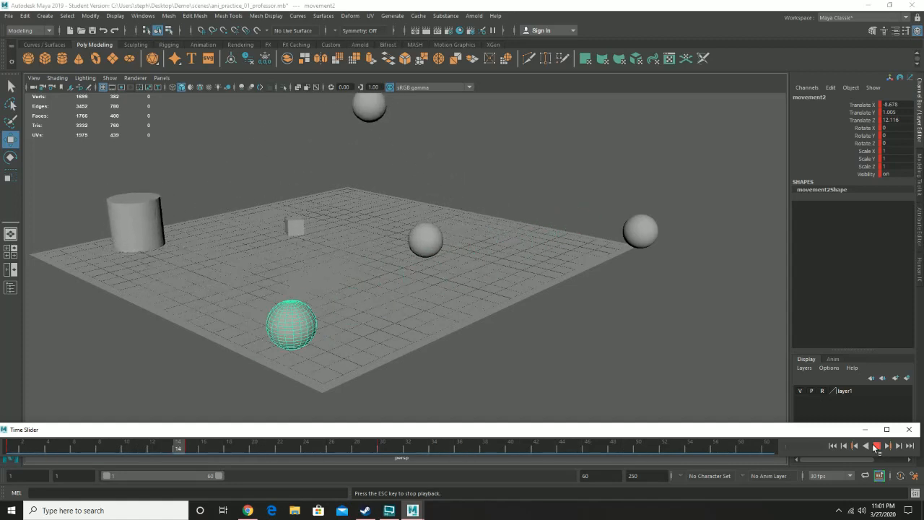
click(876, 446)
- Set a keyframe on the movement3 sphere in its starting position at frame 1
click(640, 229)
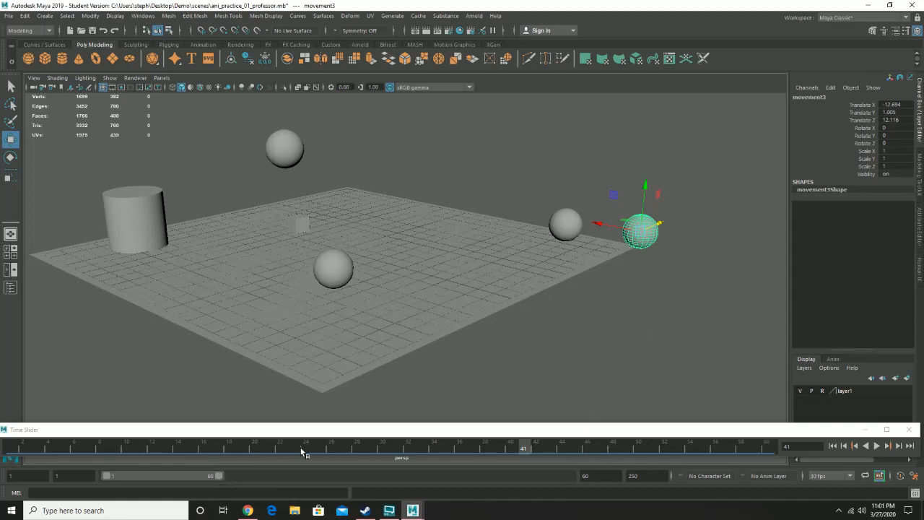
click(7, 449)
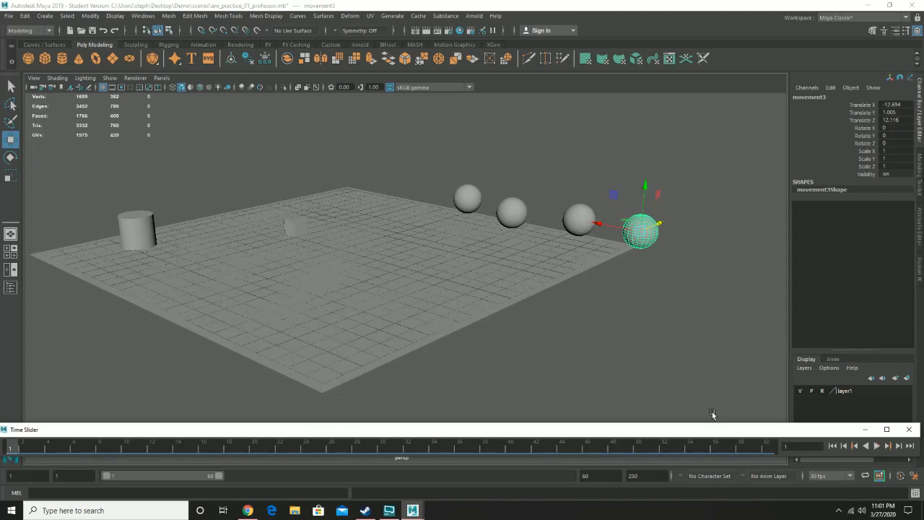
key(s)
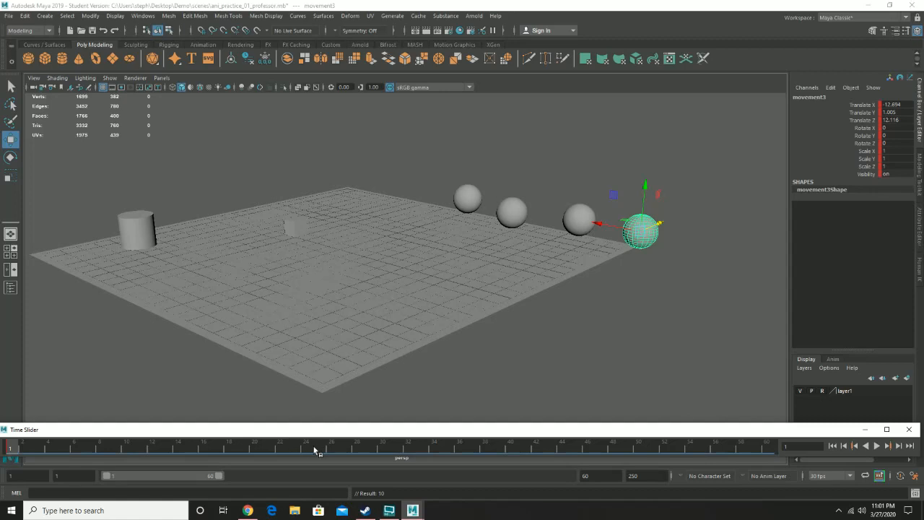
- Move movement3 across the plane to Translate Z about -12.701 at frame 60 and set a keyframe
click(770, 445)
drag(664, 220, 377, 341)
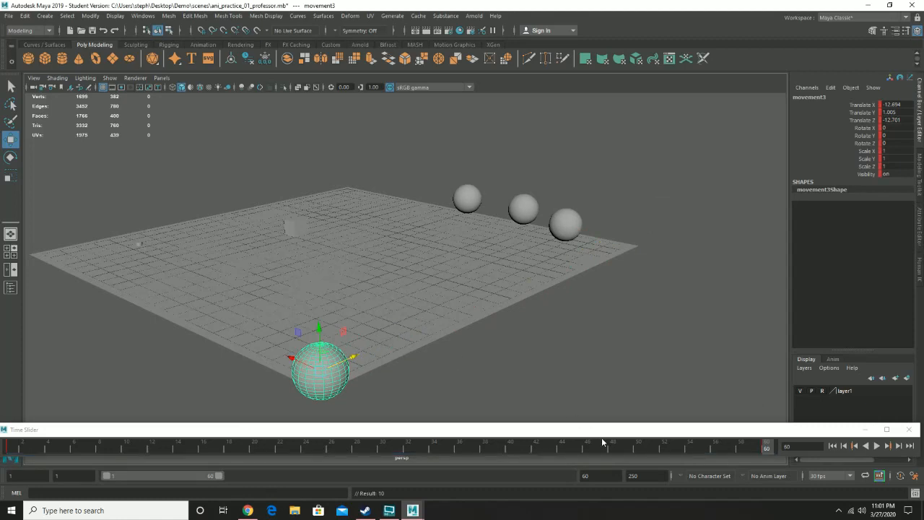
click(483, 448)
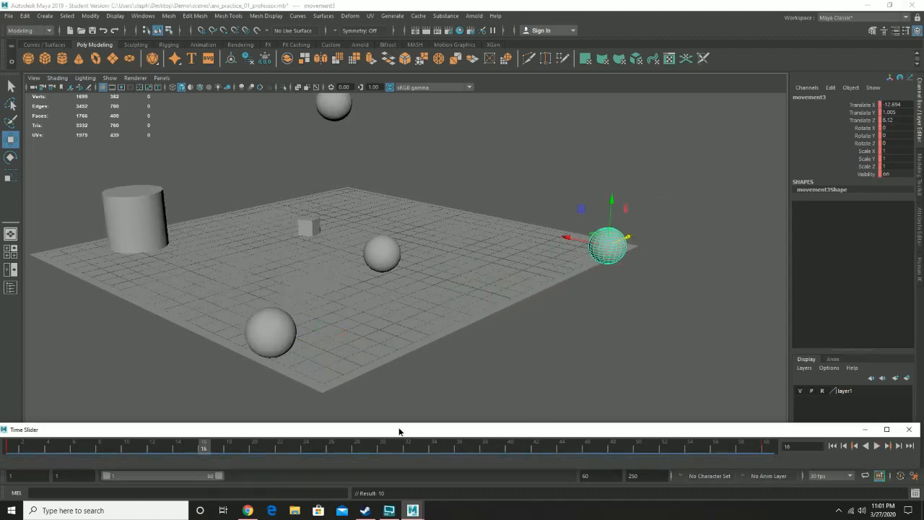
- Extend the playback range to frame 120 and keyframe movement3 there, moved back toward its starting edge at Translate Z about 10.37
mouse_move(400, 431)
mouse_down()
mouse_move(400, 404)
mouse_move(414, 387)
mouse_move(398, 429)
mouse_up()
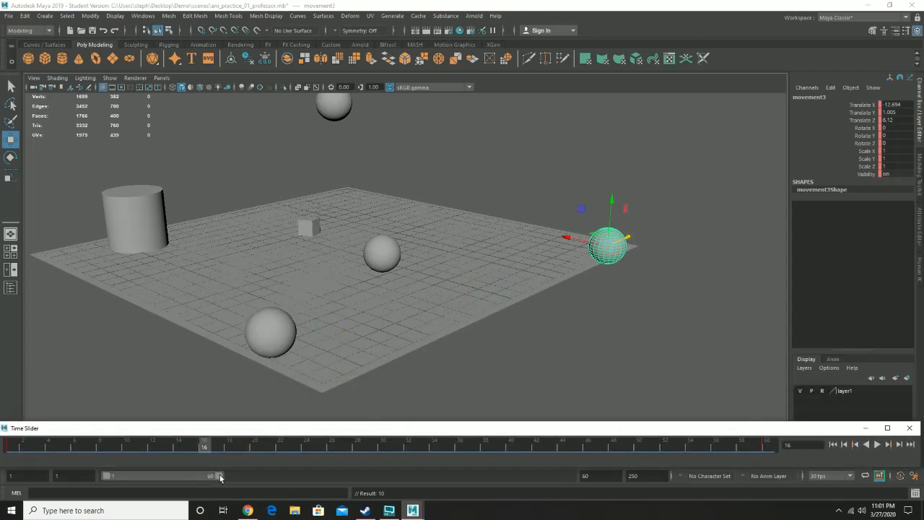
drag(220, 477, 336, 481)
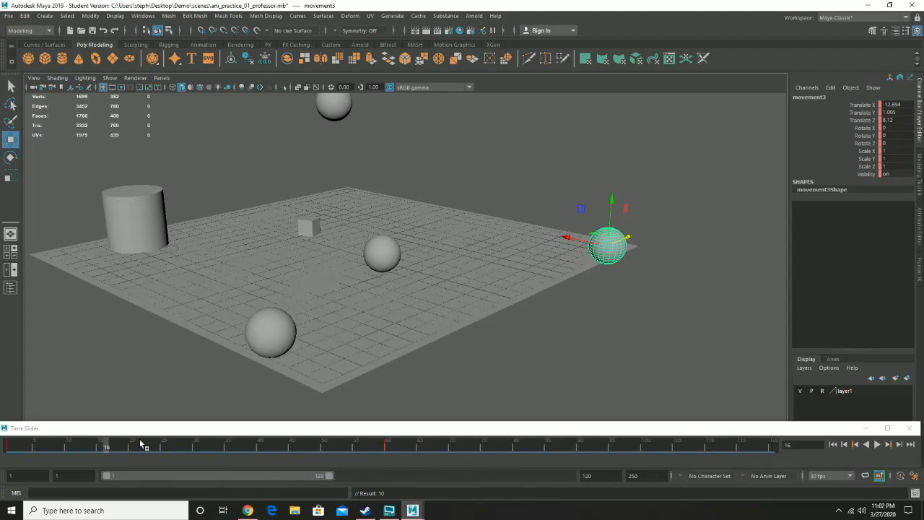
drag(137, 446, 428, 464)
drag(563, 464, 787, 466)
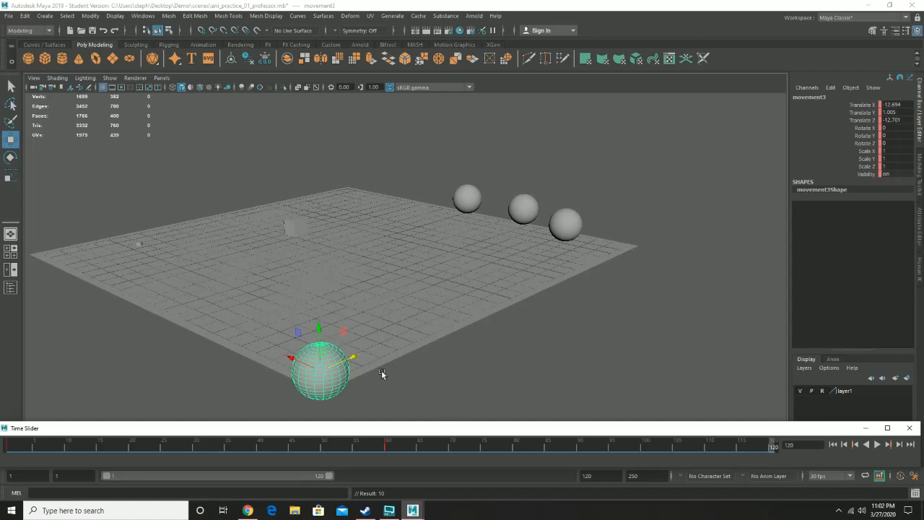
drag(353, 355, 653, 256)
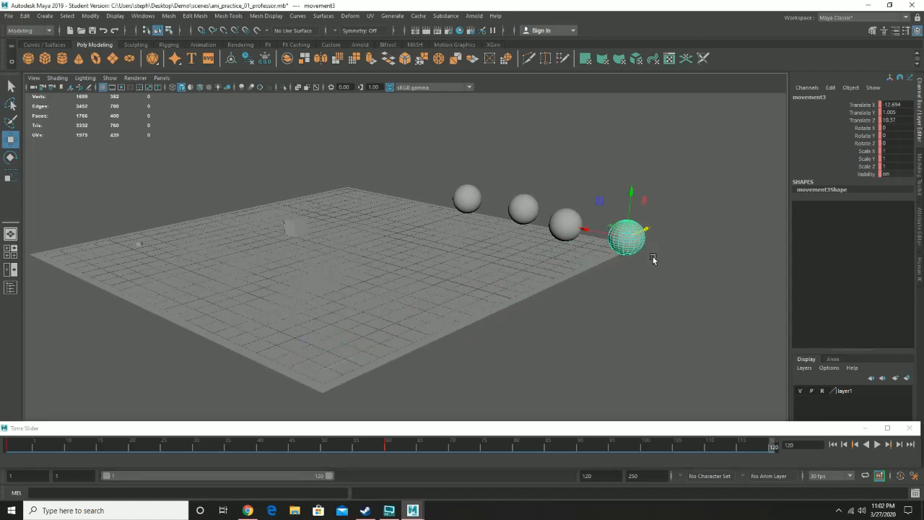
- Play the extended animation to compare the spheres' speeds, stop it and return to frame 1
click(877, 445)
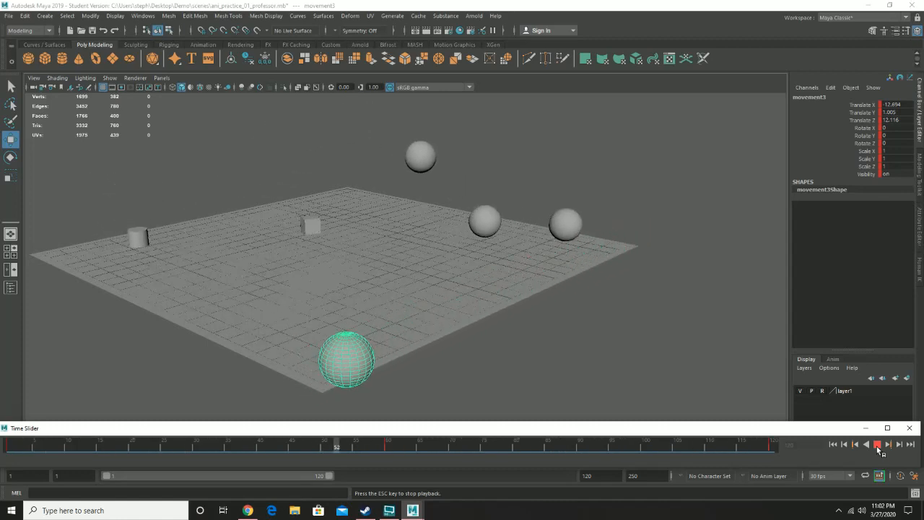
click(878, 445)
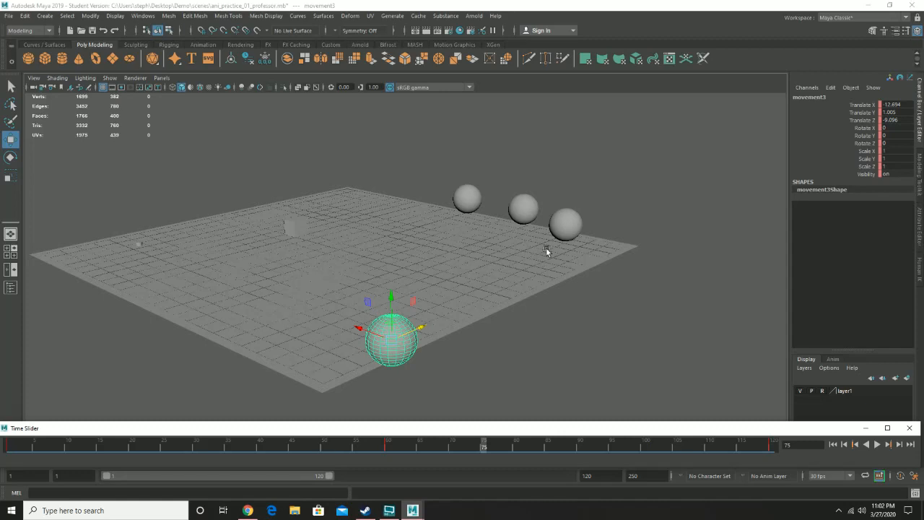
drag(33, 447, 5, 448)
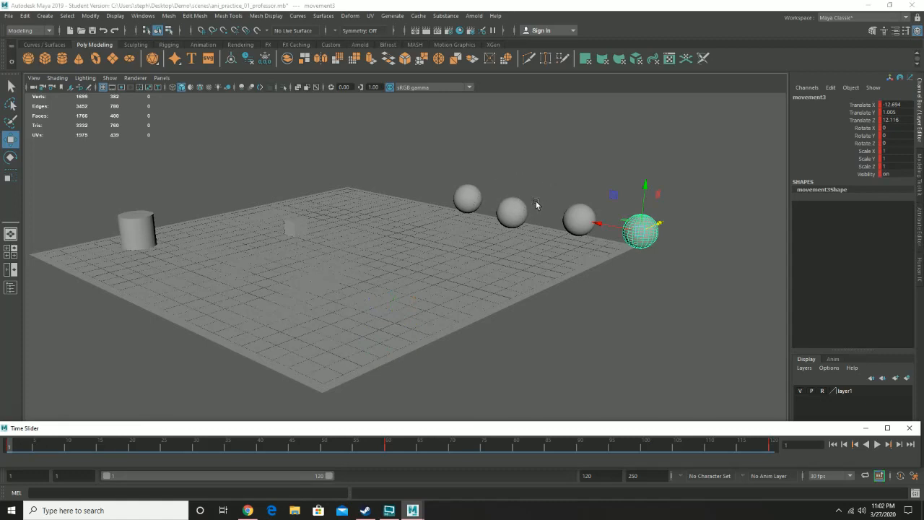
- Save the scene under its existing name, accepting the student version notice
click(141, 16)
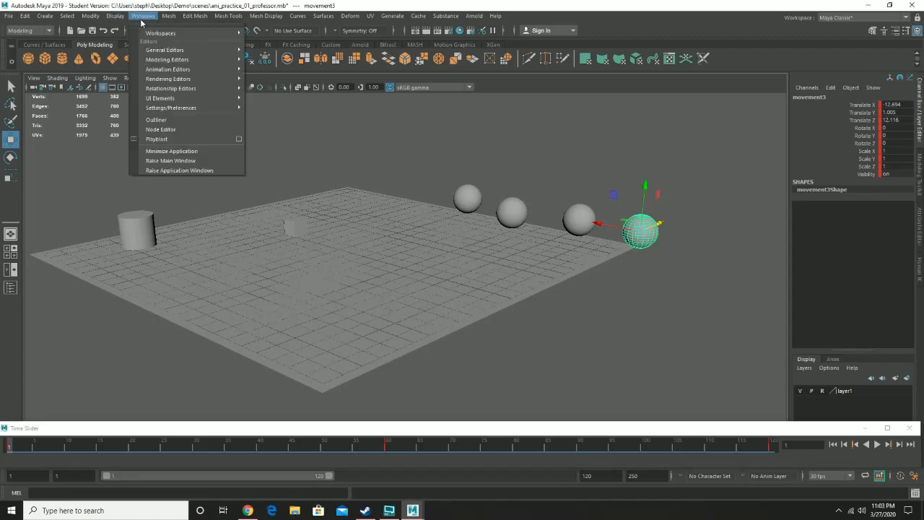
mouse_move(8, 16)
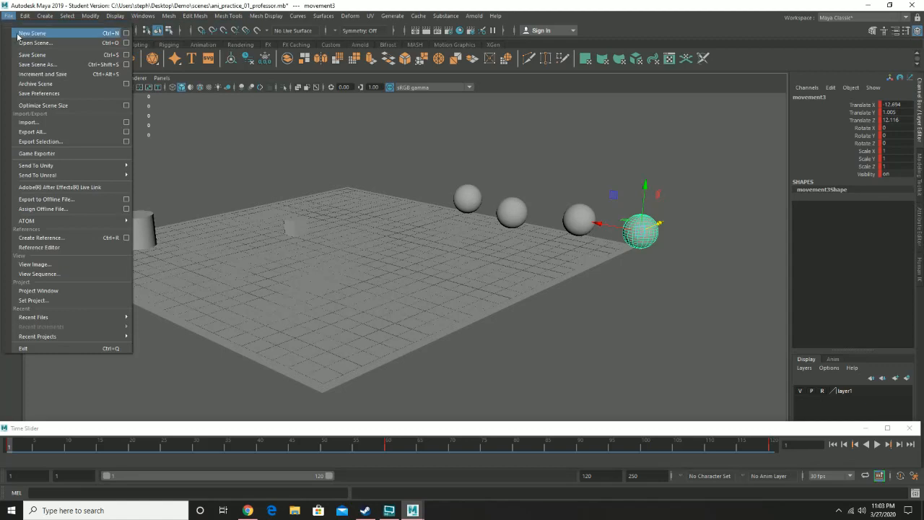
click(33, 55)
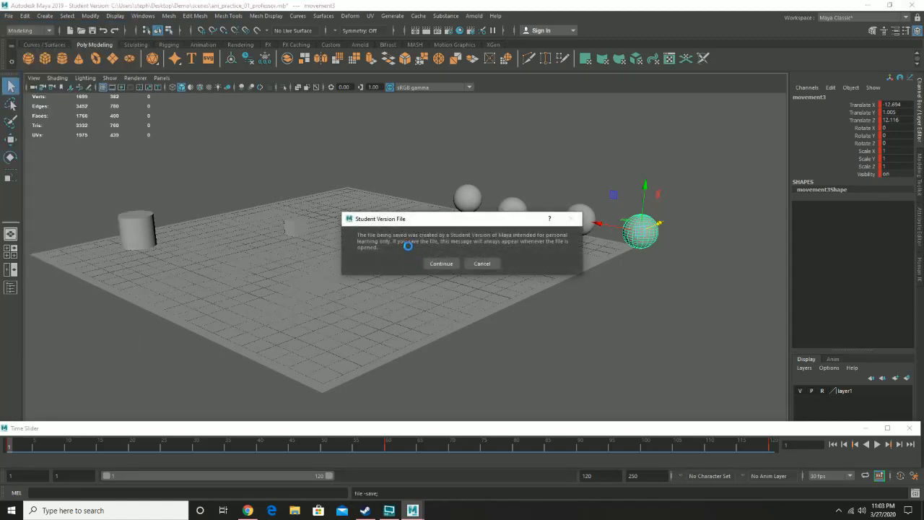
click(438, 264)
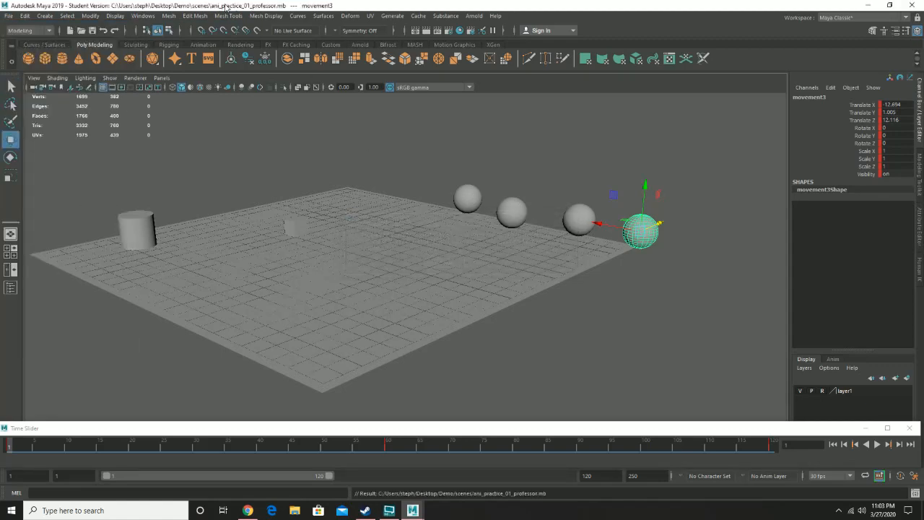
- Open the Graph Editor for movement3 and play the animation from frame 1 alongside its curves
click(134, 17)
mouse_move(207, 62)
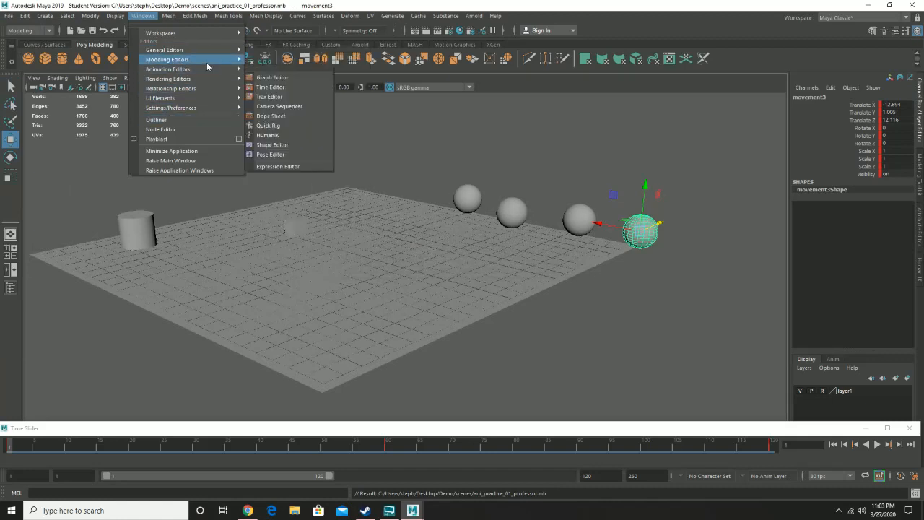
click(263, 78)
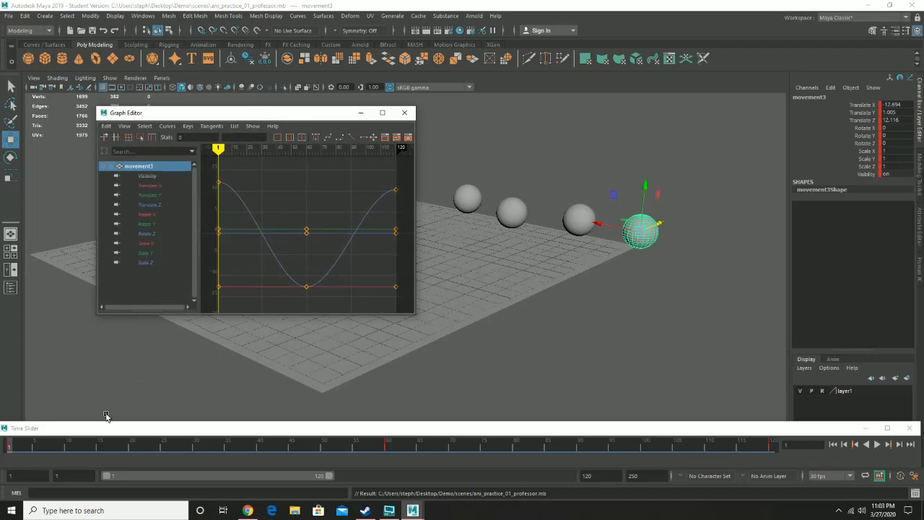
drag(41, 445, 0, 448)
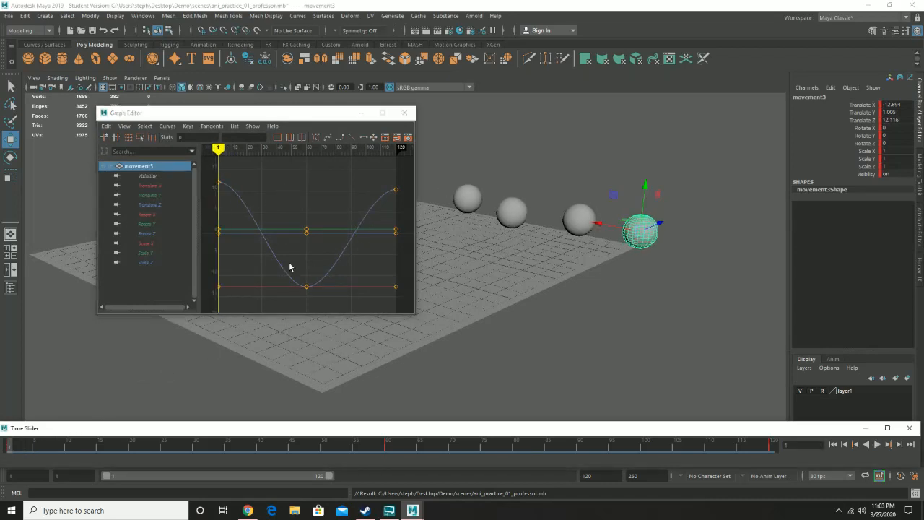
click(878, 445)
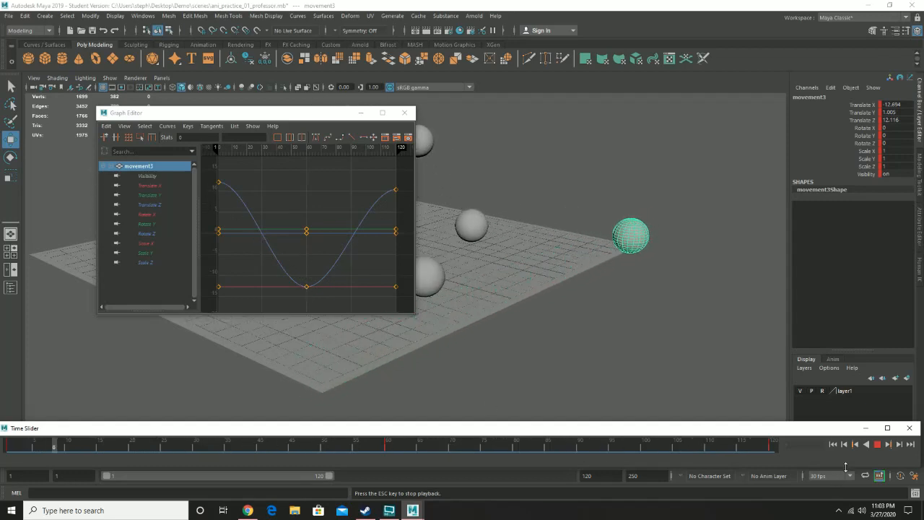
key(Escape)
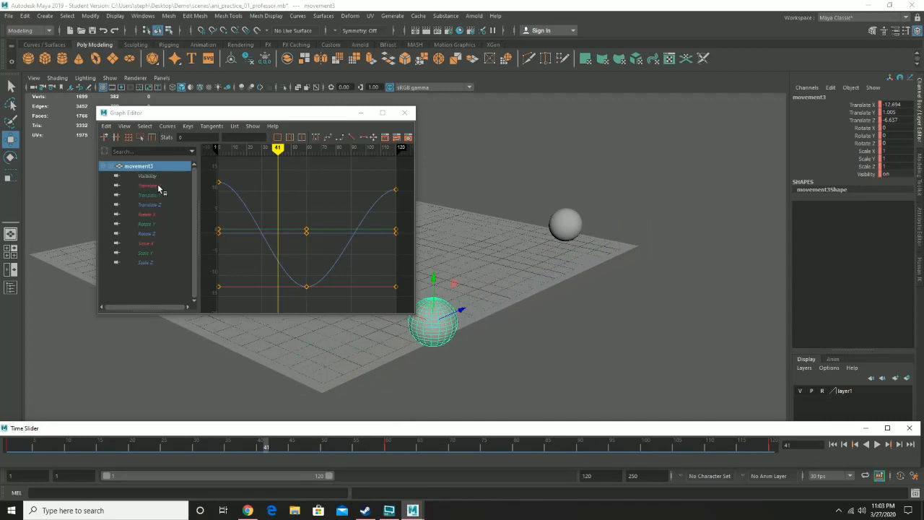
- Examine movement3's Translate X, Translate Y and Translate Z curves one at a time, and return to frame 1
click(154, 185)
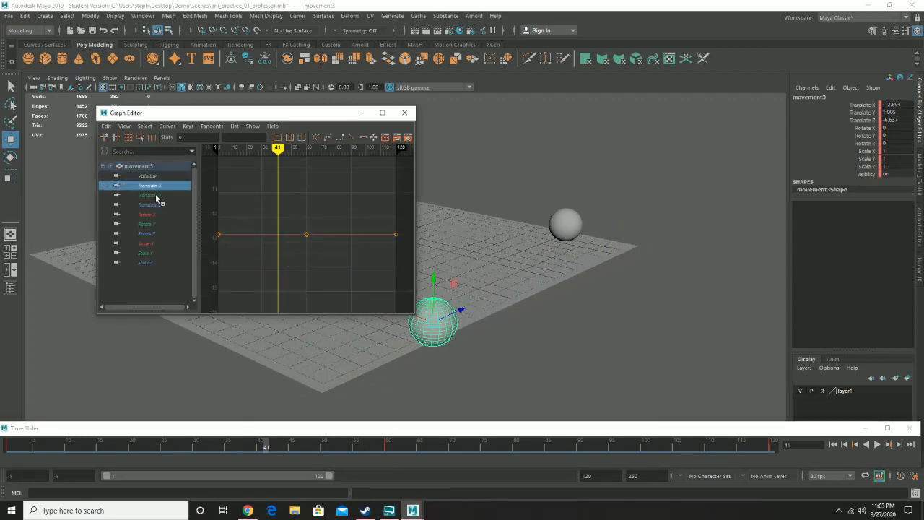
click(156, 195)
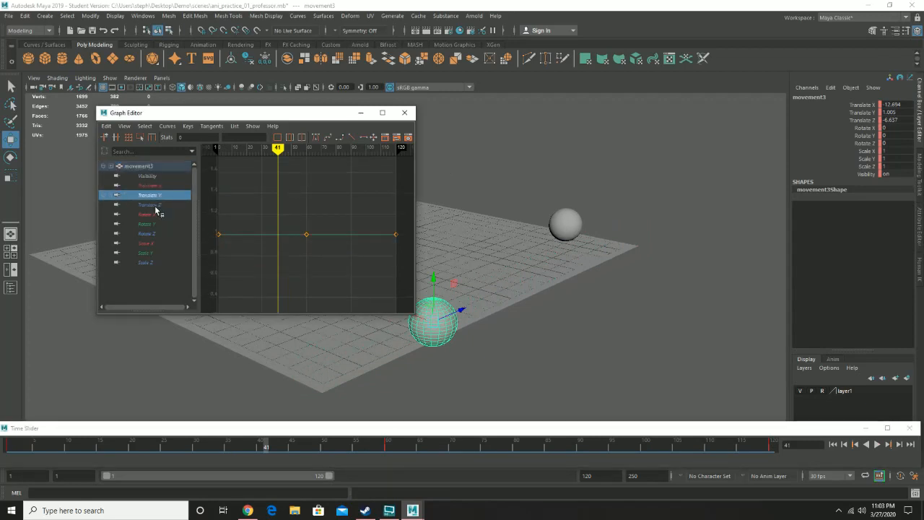
click(156, 206)
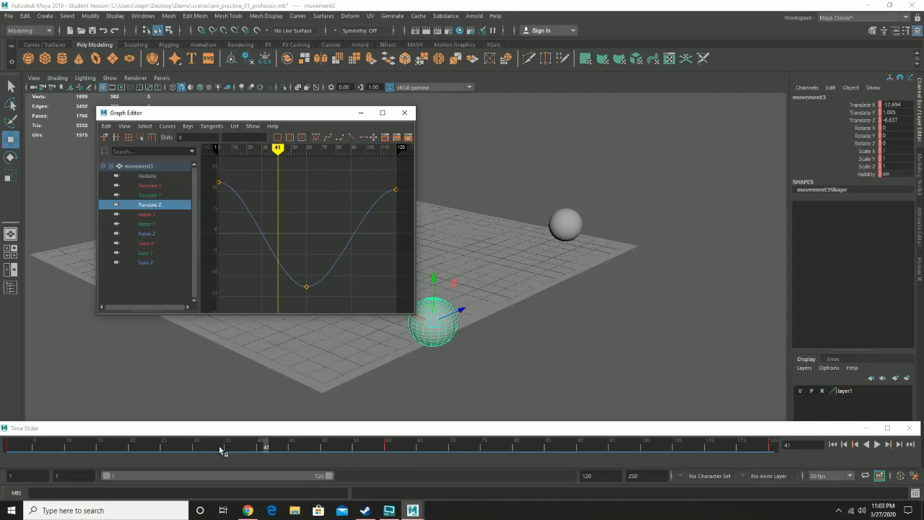
drag(210, 448, 1, 441)
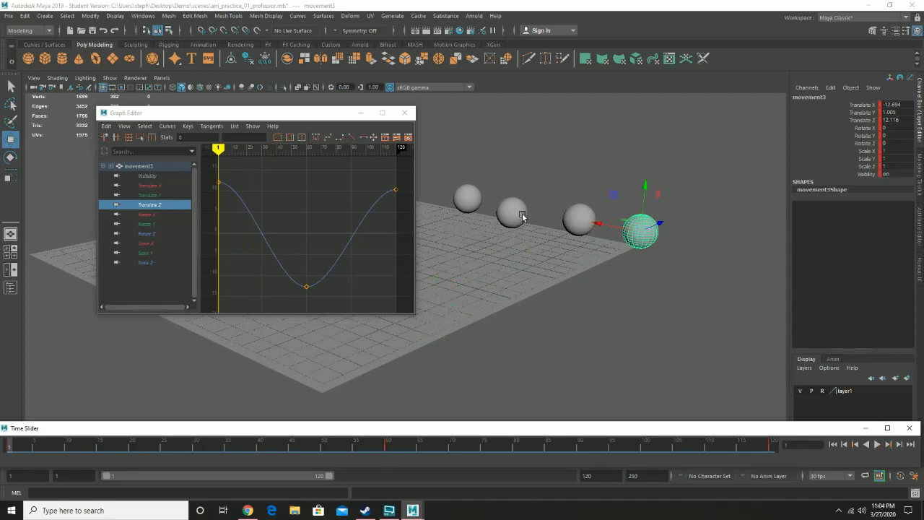
- Compare the animation curves of movement2, movement3, movement1 and the original movement sphere, moving the Graph Editor clear of the spheres
click(585, 219)
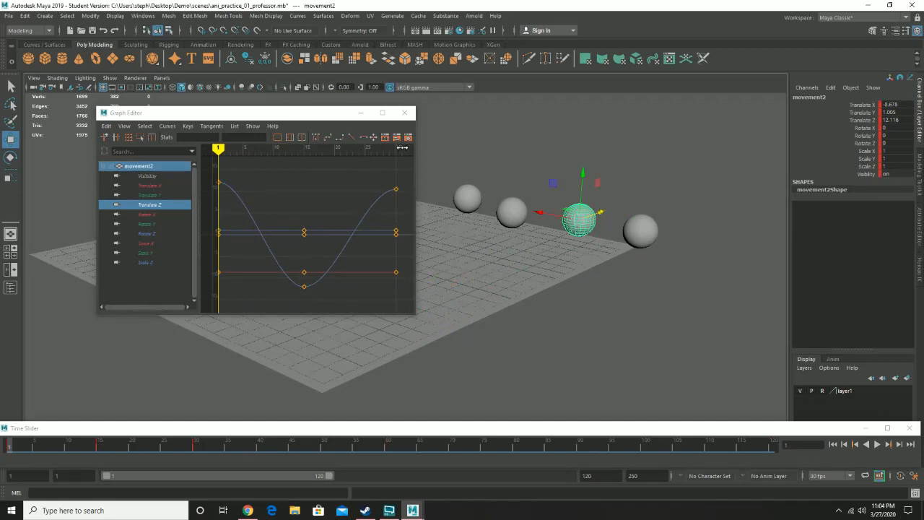
click(641, 229)
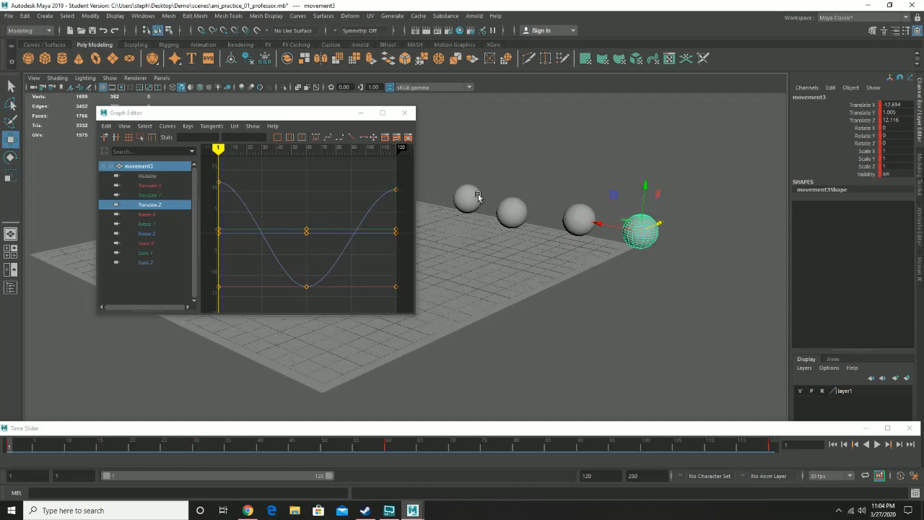
click(515, 219)
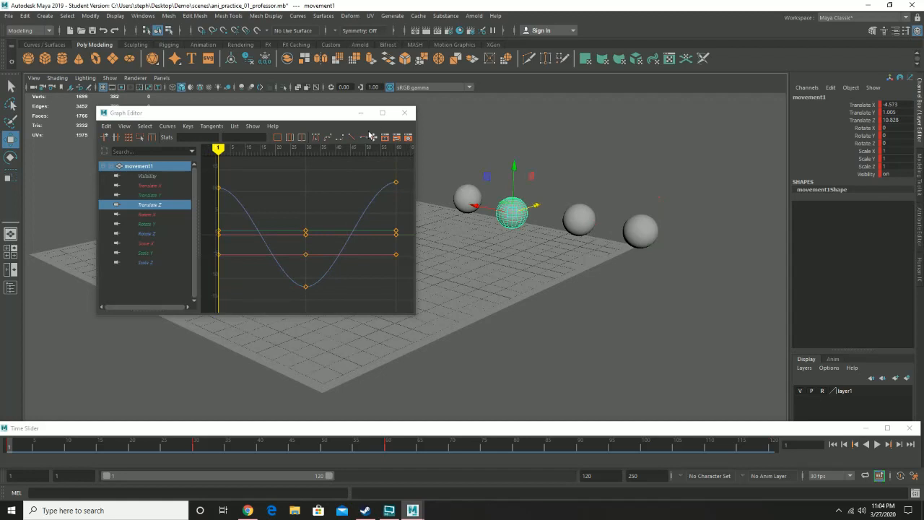
drag(321, 114, 247, 193)
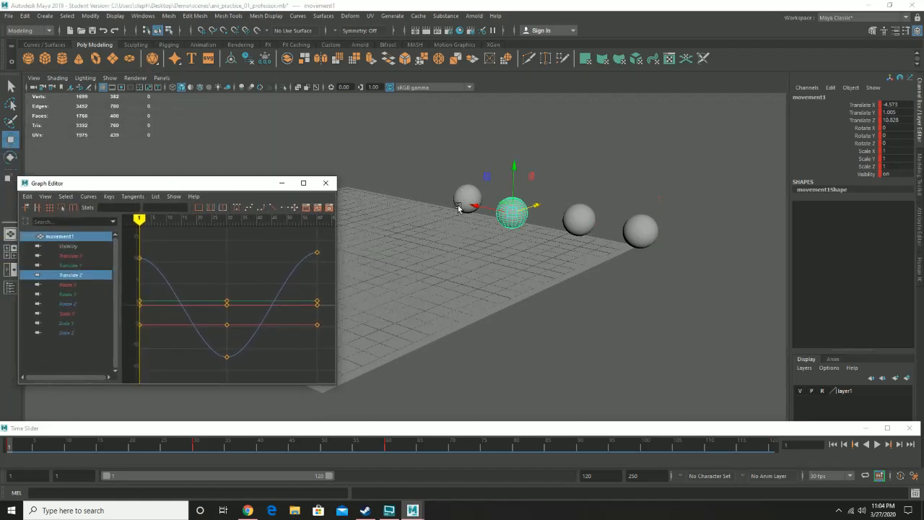
click(461, 198)
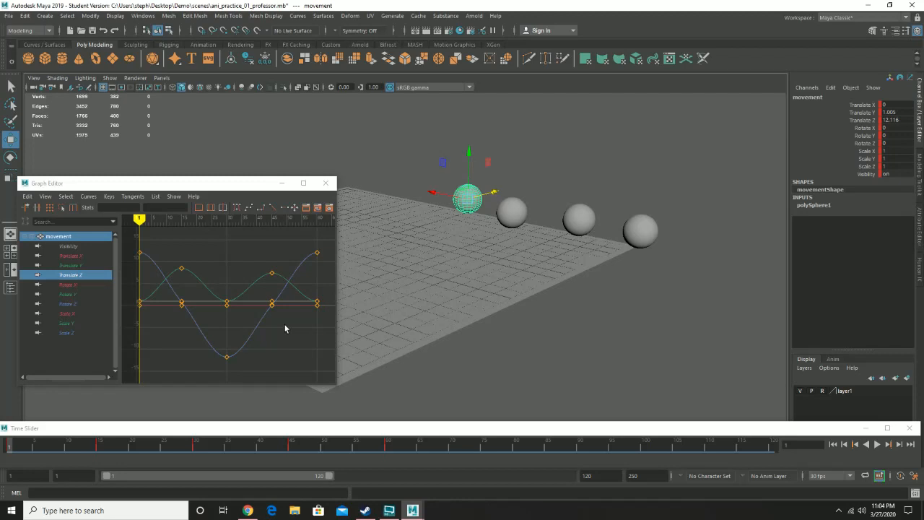
- Overlay the curves of all four movement spheres in the Graph Editor, and reselect only the original movement sphere
shift+click(513, 210)
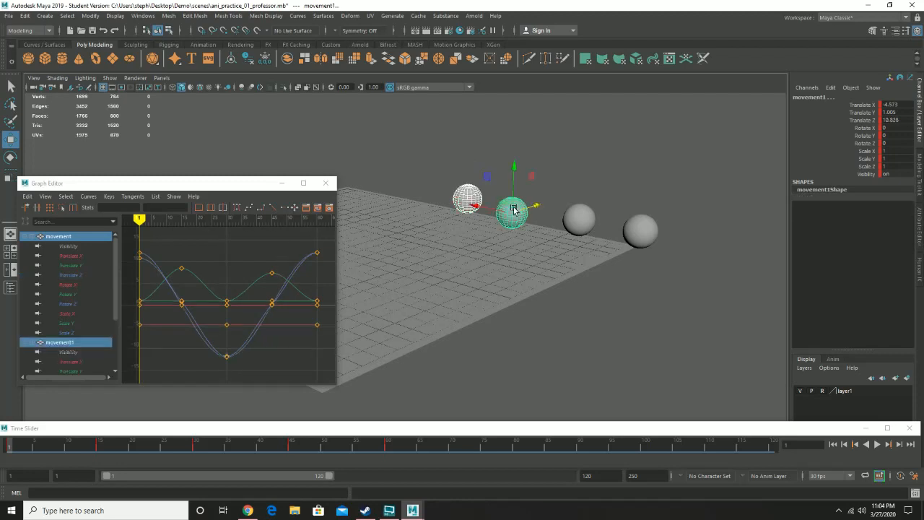
shift+click(582, 217)
shift+click(645, 231)
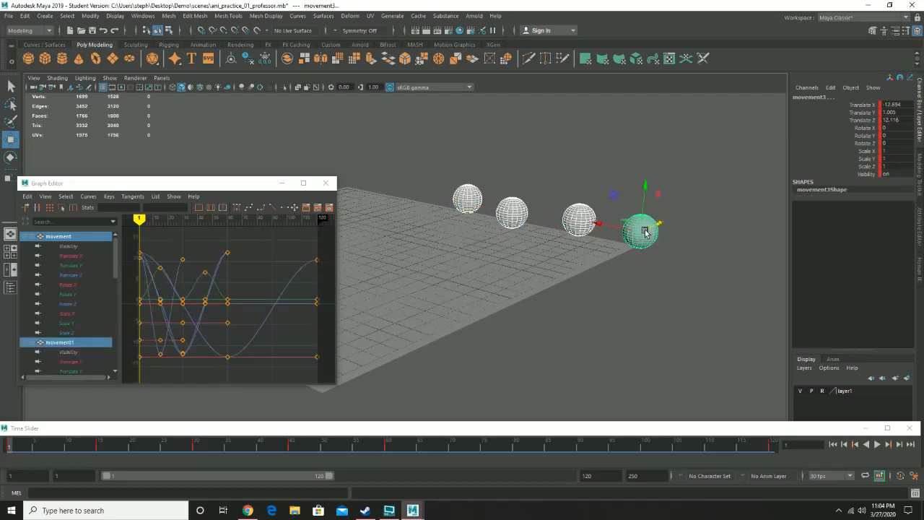
click(459, 191)
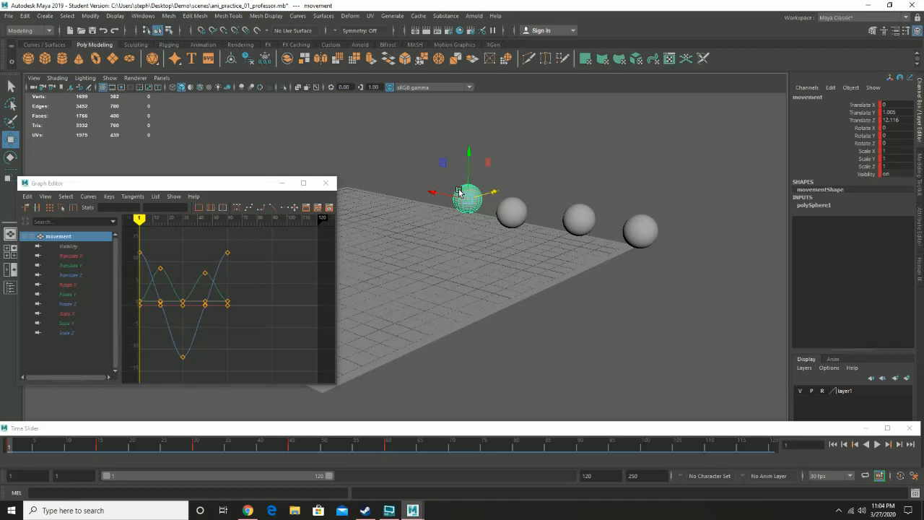
- Move the Graph Editor clear of the plane and examine the original movement sphere's Translate X and Translate Y curves, scrubbing the animation to frame 13
drag(193, 187, 686, 133)
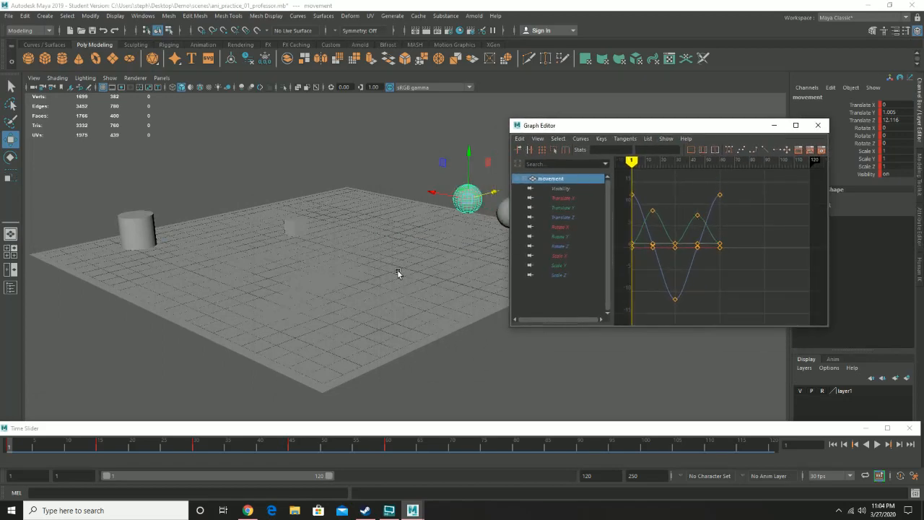
alt+drag(394, 273, 369, 283)
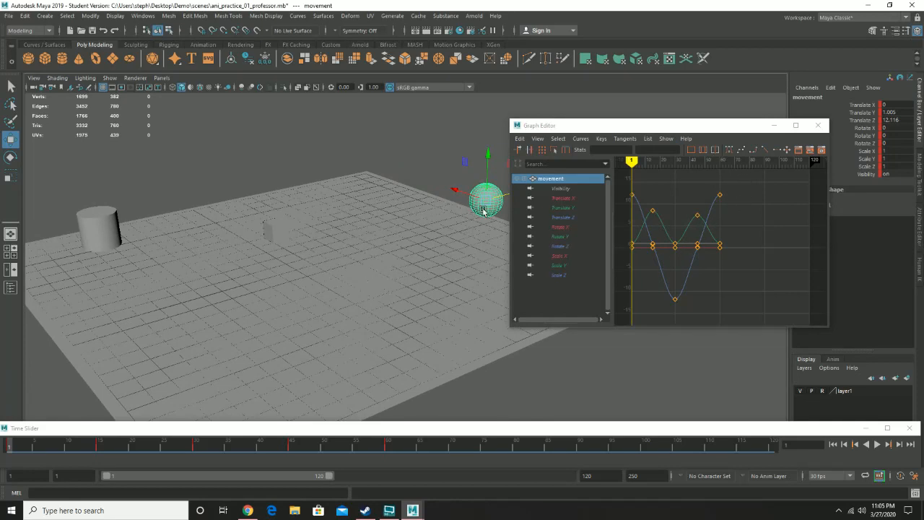
click(570, 198)
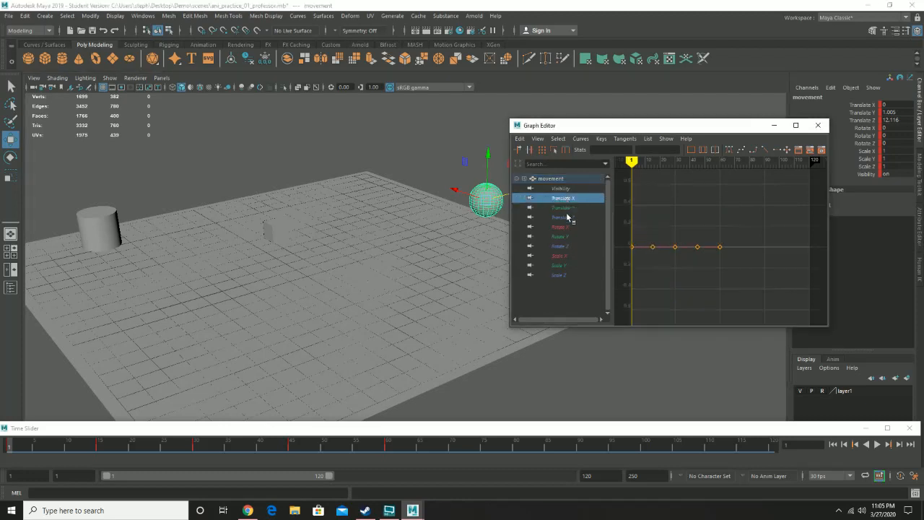
click(562, 208)
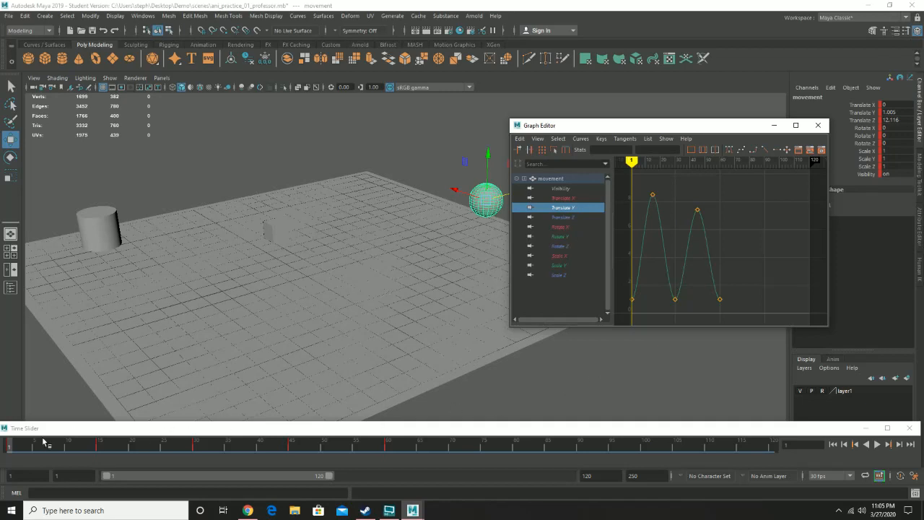
key(alt+v)
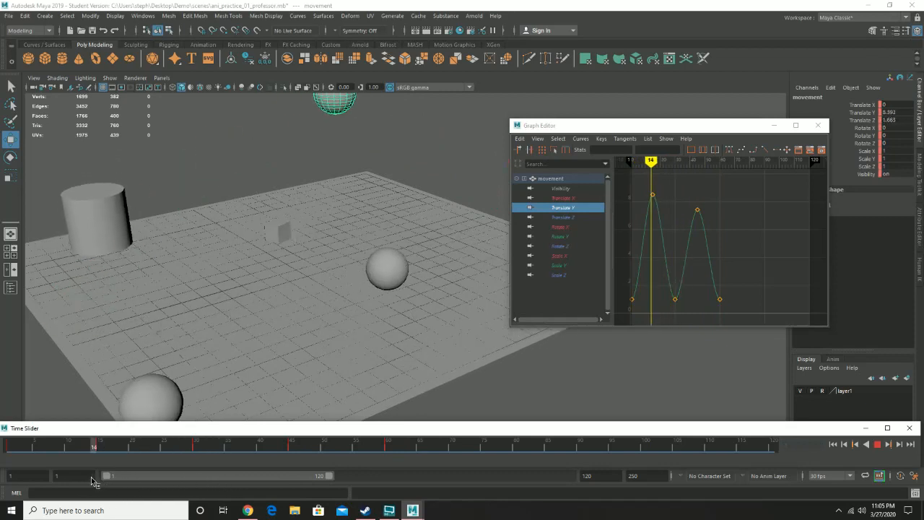
key(alt+v)
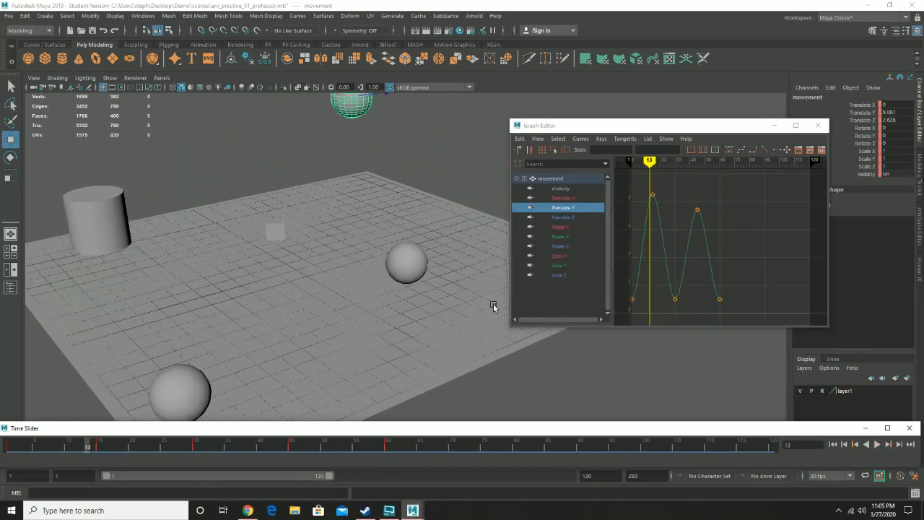
- Set the second peak key of the movement sphere's Translate Y curve to 8.497 at frame 45
click(697, 210)
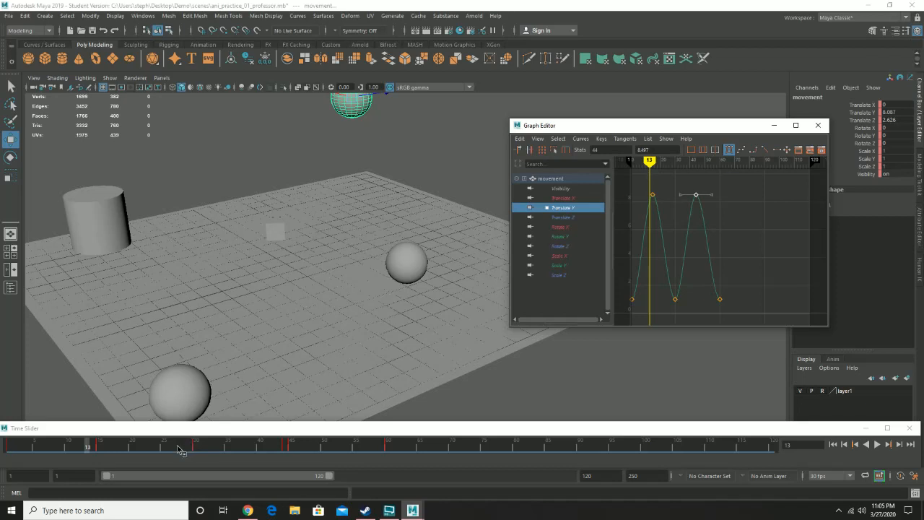
drag(181, 450, 290, 454)
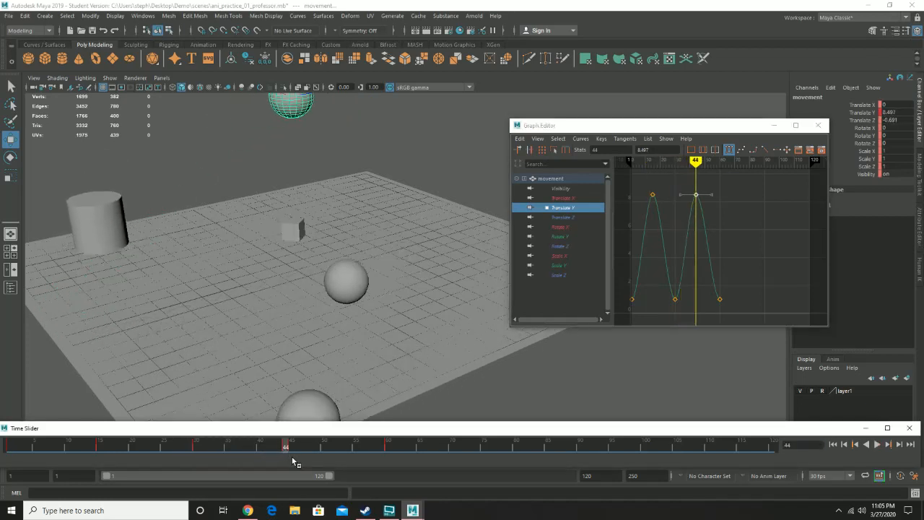
drag(696, 194, 697, 162)
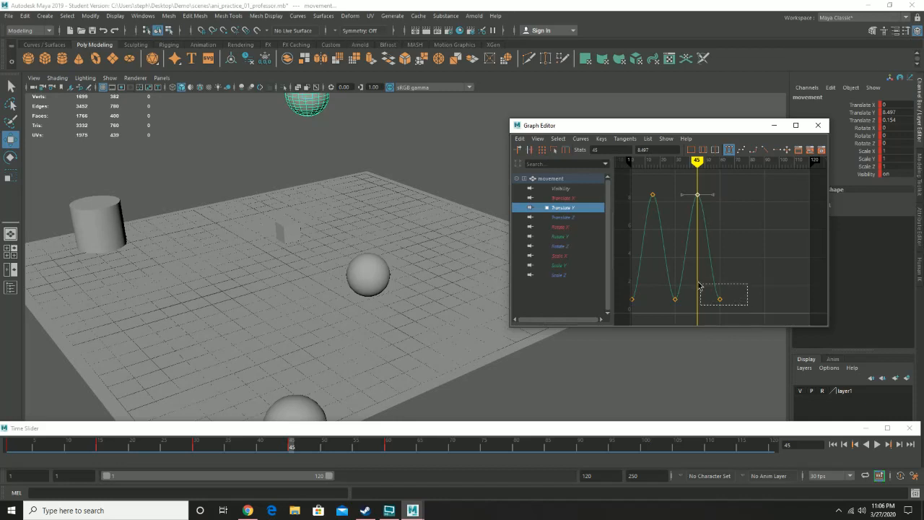
- Select the three ground-level keys of the Translate Y curve and play the animation from frame 1 to check the bounce
drag(612, 283, 613, 285)
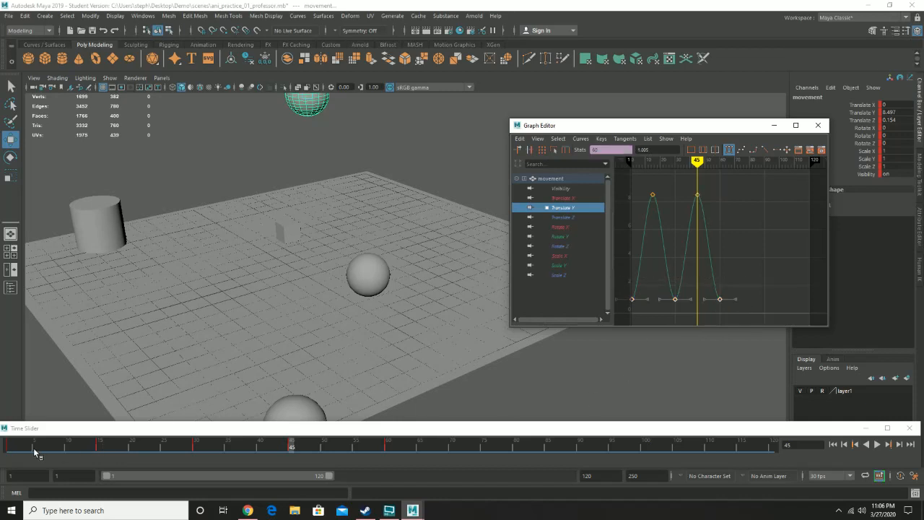
drag(36, 453, 8, 453)
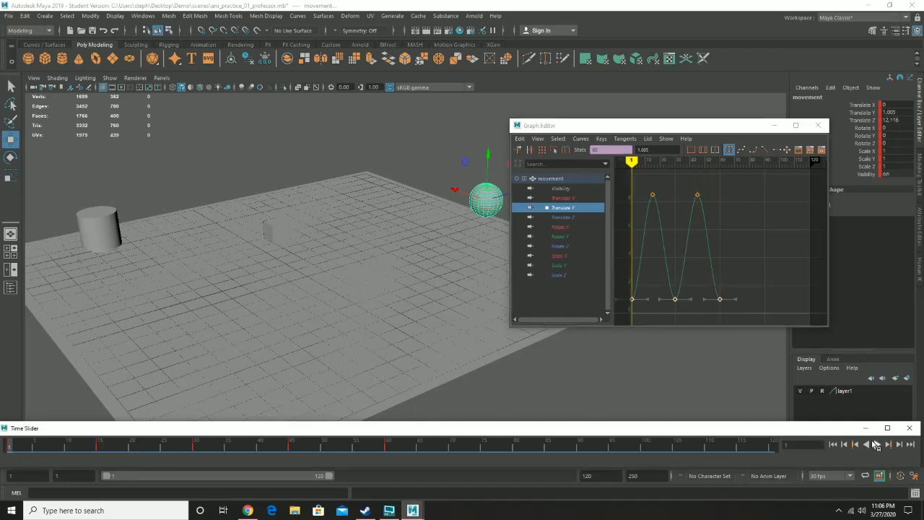
click(877, 445)
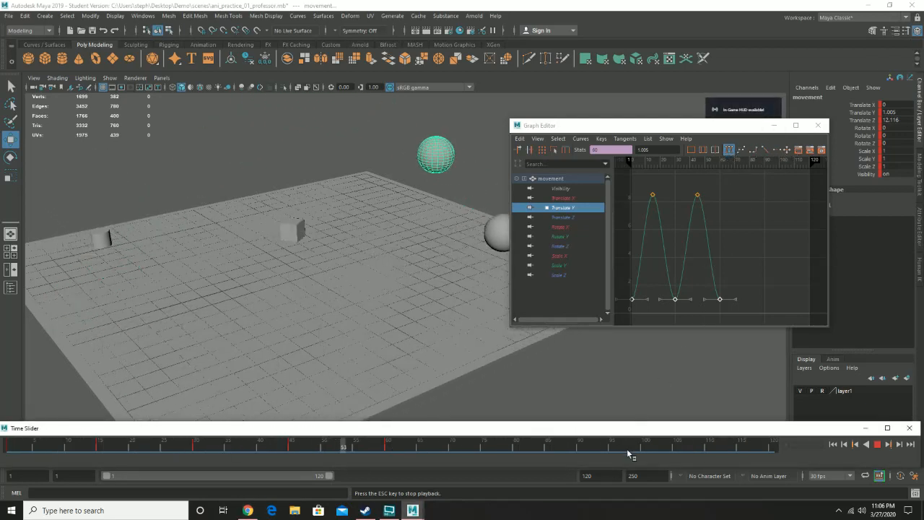
click(878, 444)
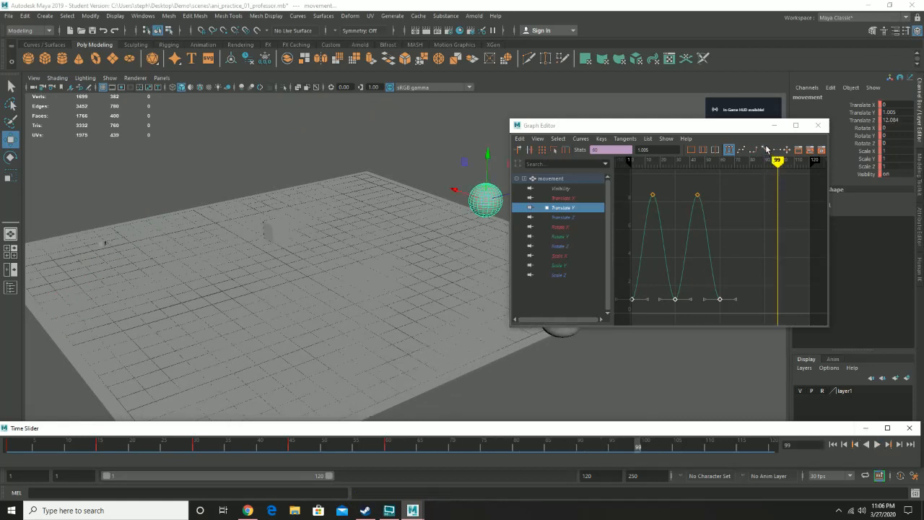
- Apply linear tangents to all keys of the movement sphere's Translate Y curve and play the animation from the start
drag(738, 182, 673, 342)
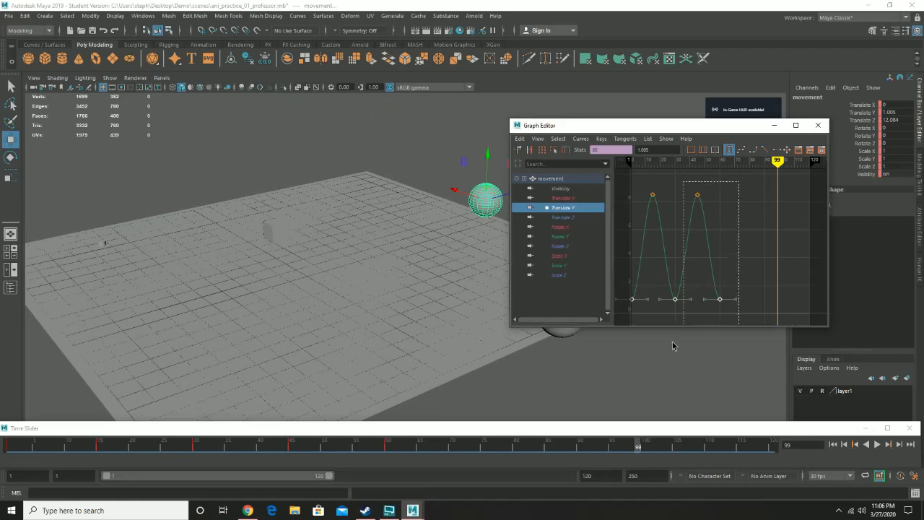
drag(571, 360, 570, 359)
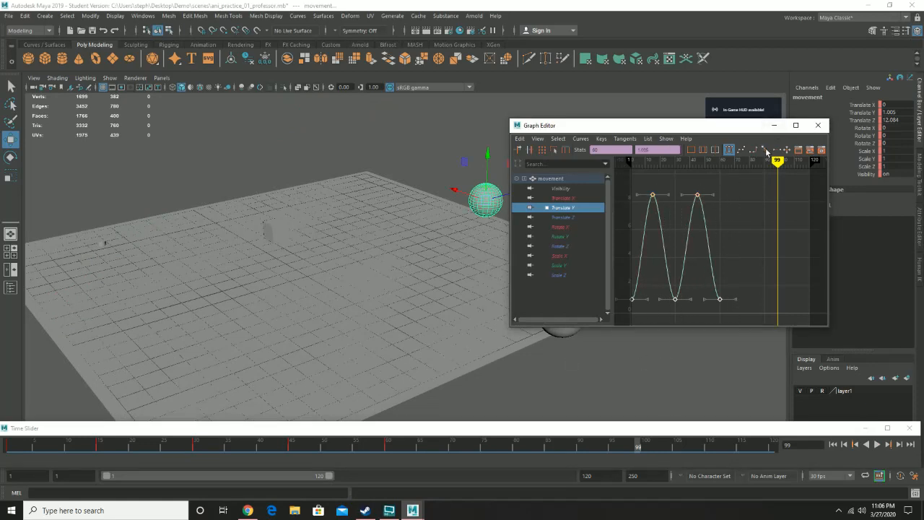
click(766, 150)
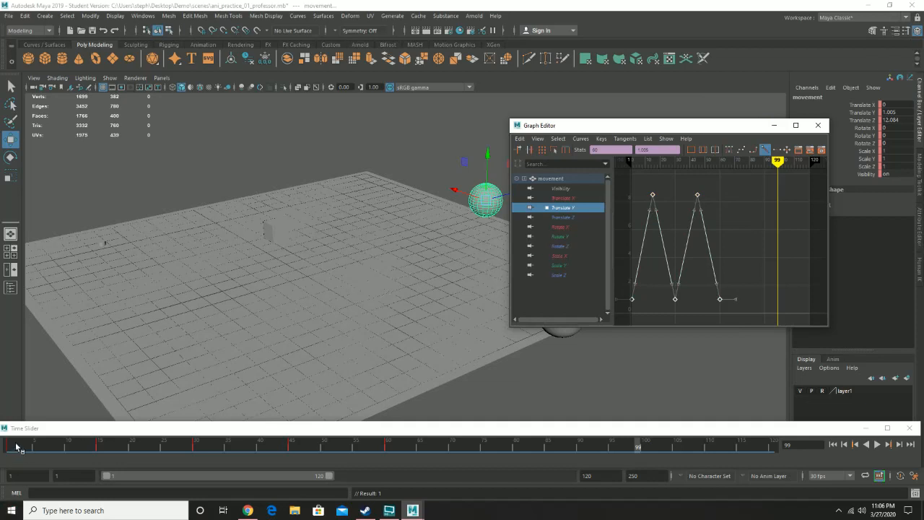
click(16, 448)
click(878, 445)
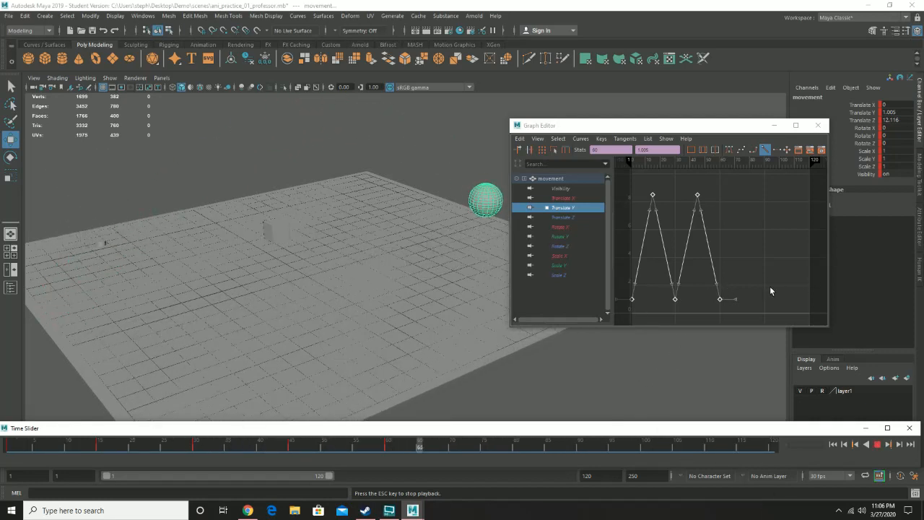
- Apply auto tangents to only the two peak keys of the Translate Y curve, and stop playback after checking the bounce
drag(765, 233, 705, 195)
drag(633, 166, 632, 167)
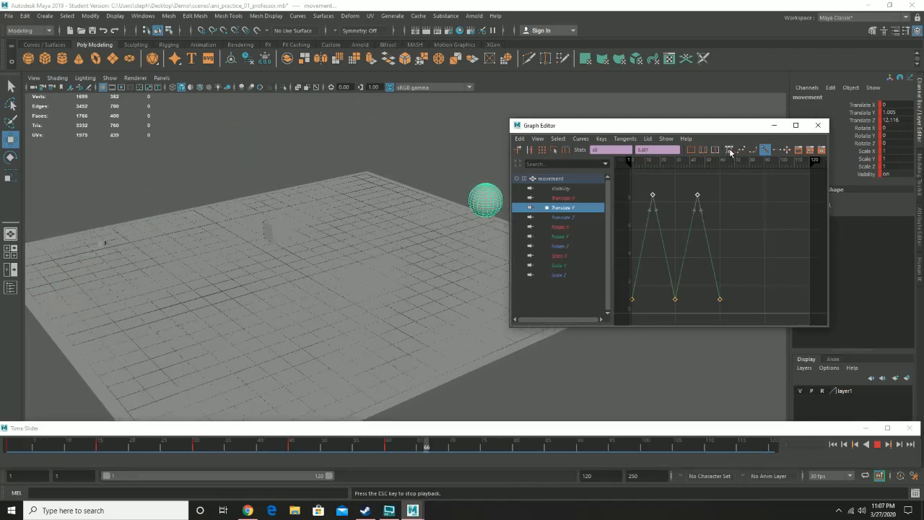
click(730, 150)
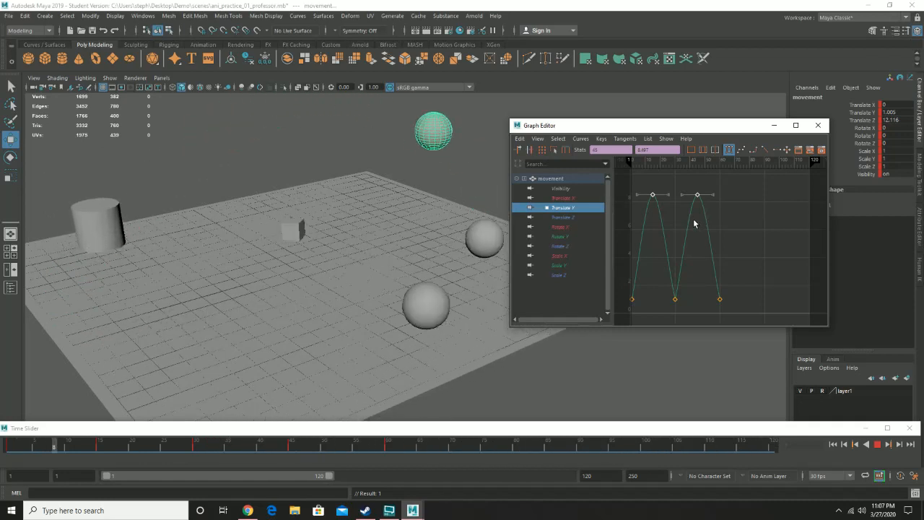
click(879, 444)
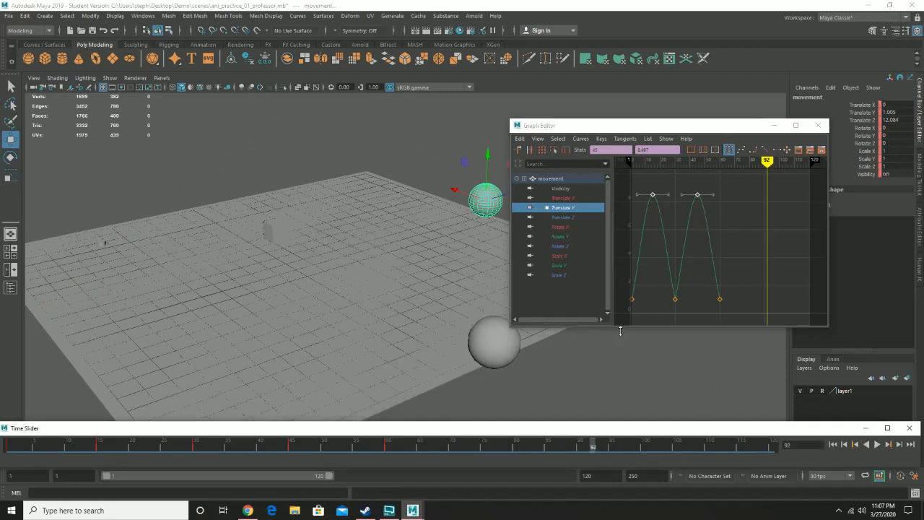
- Apply linear tangents to all keys of movement3's Translate Z curve and play the animation to check its speed
click(484, 338)
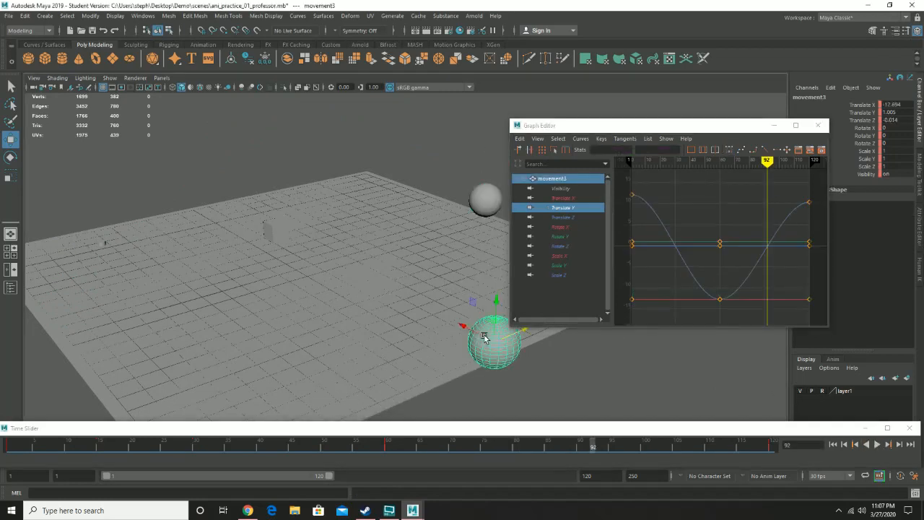
click(567, 217)
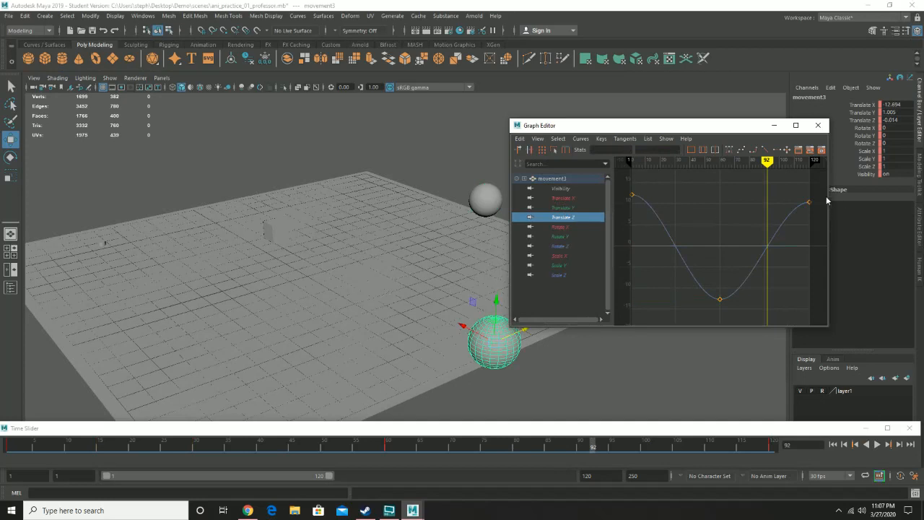
drag(728, 287, 608, 316)
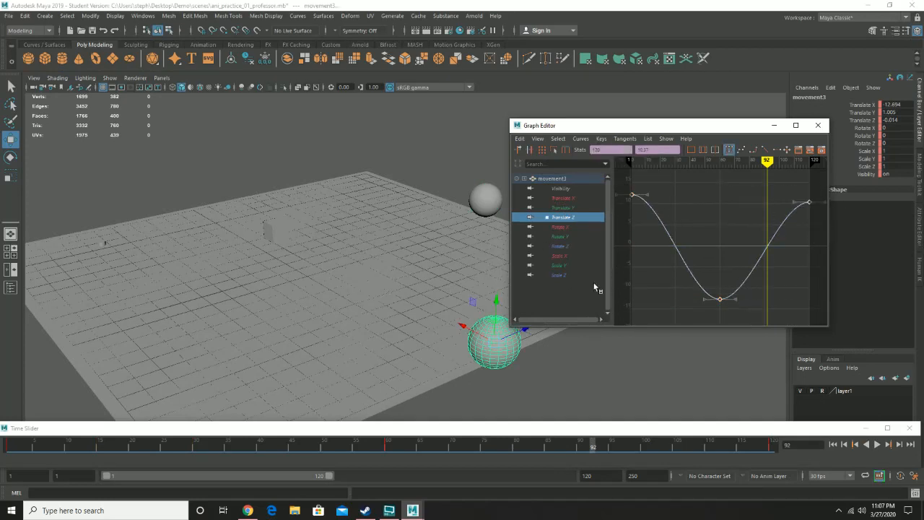
click(766, 149)
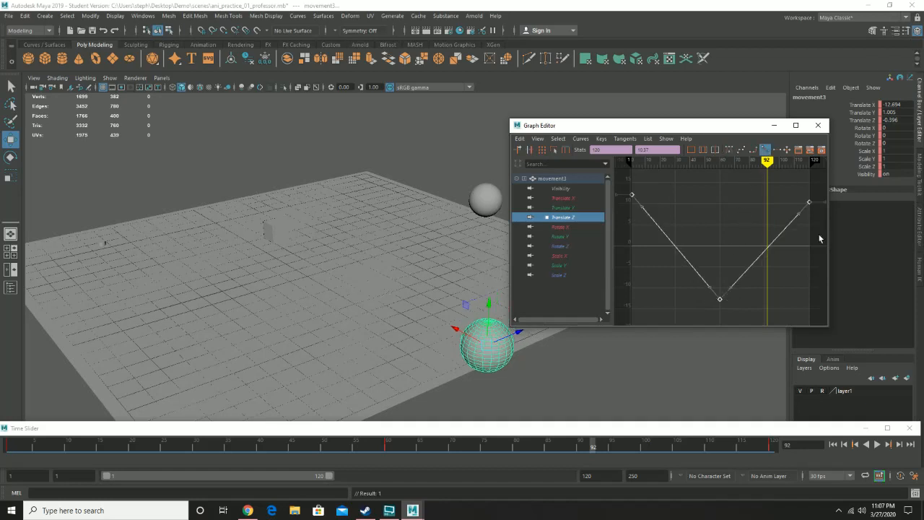
click(877, 445)
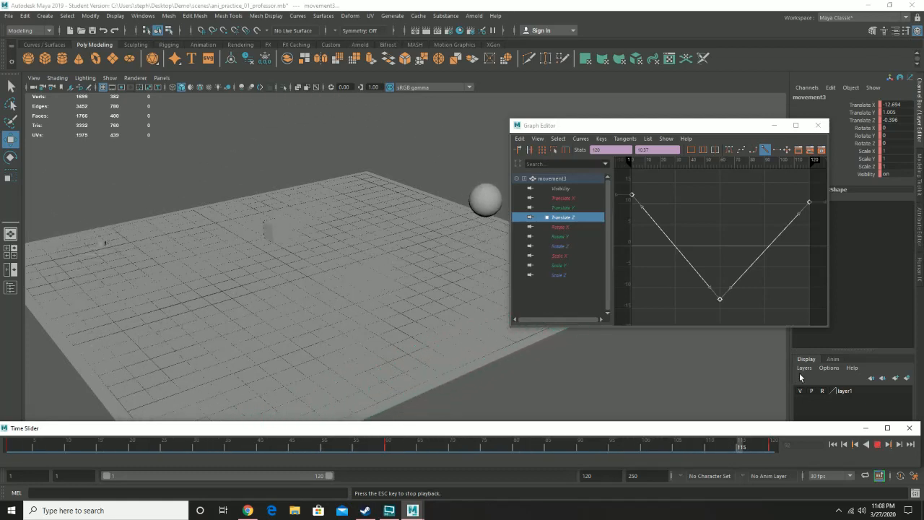
click(879, 445)
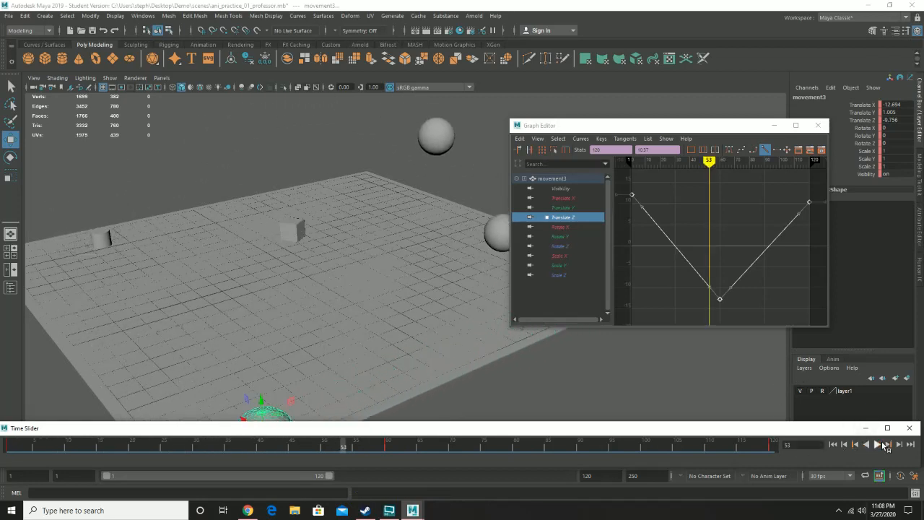
- Close the Graph Editor, assign all the spheres, the cube and the cylinder to a new display layer, and hide that layer
click(825, 129)
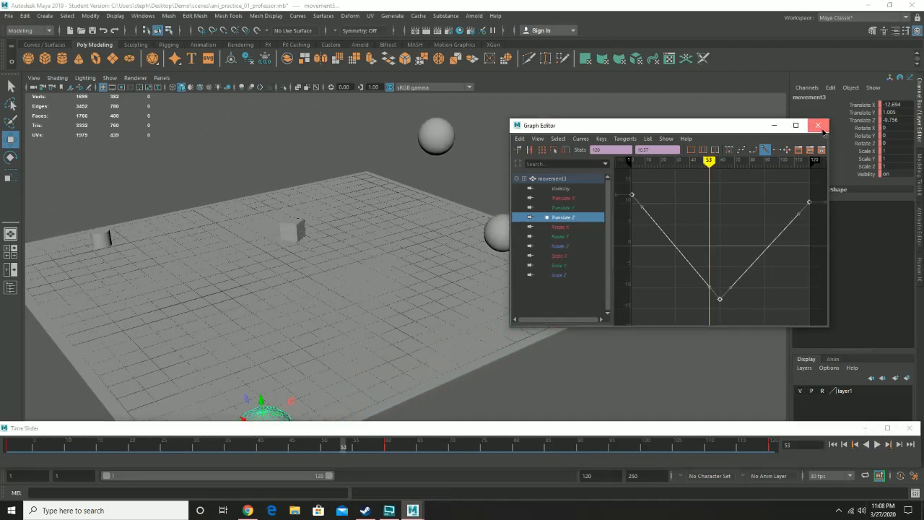
alt+drag(673, 222, 227, 152)
drag(187, 129, 605, 400)
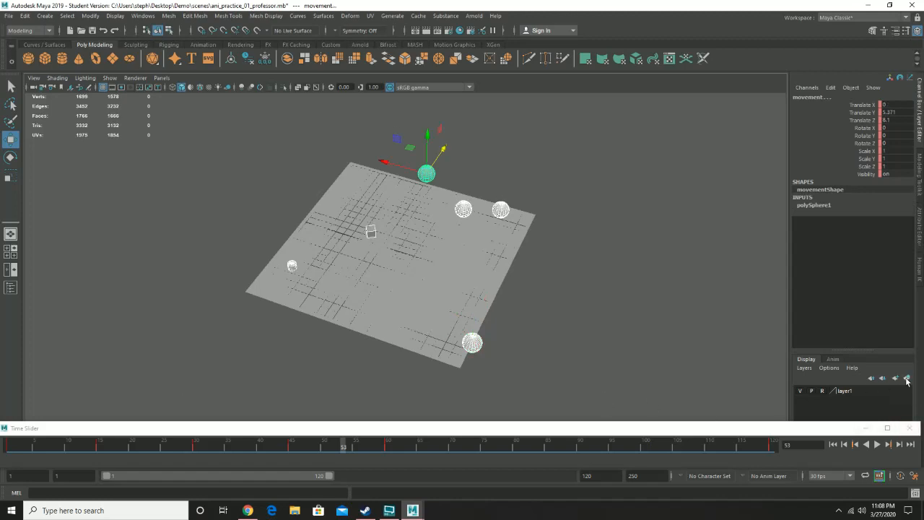
click(908, 378)
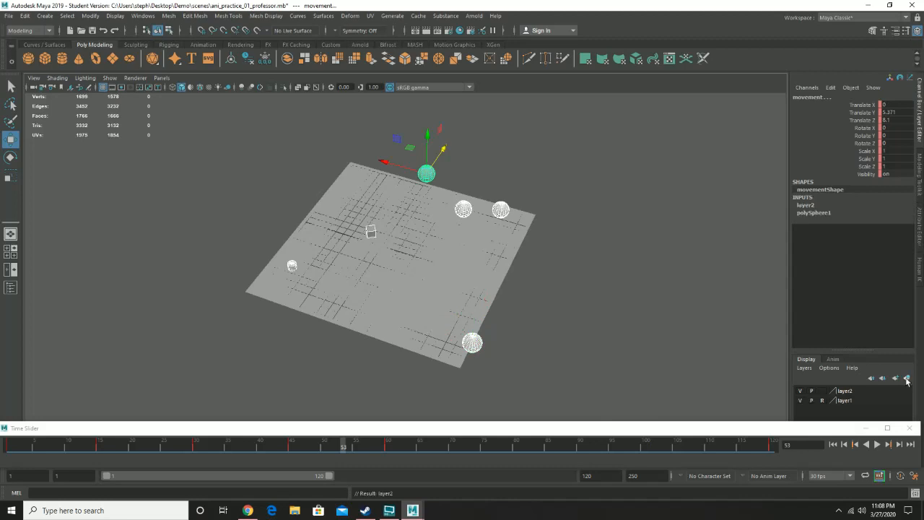
click(800, 390)
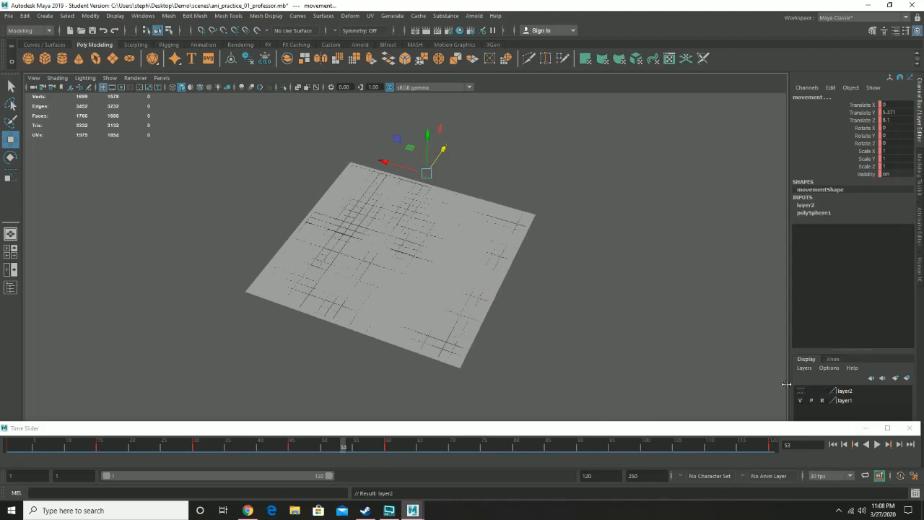
click(499, 245)
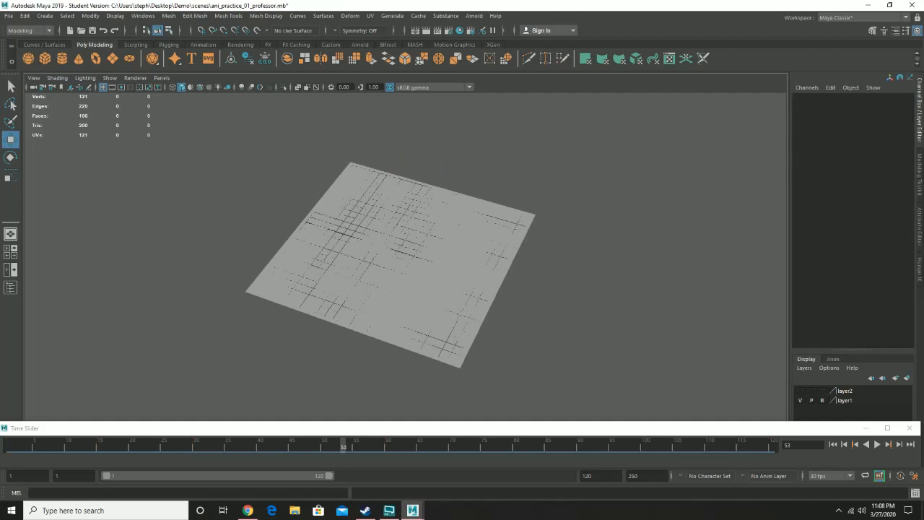
- Switch to the browser to read the Week 9 Material assignment notes, and review the Google Images results for pong
key(alt+Tab)
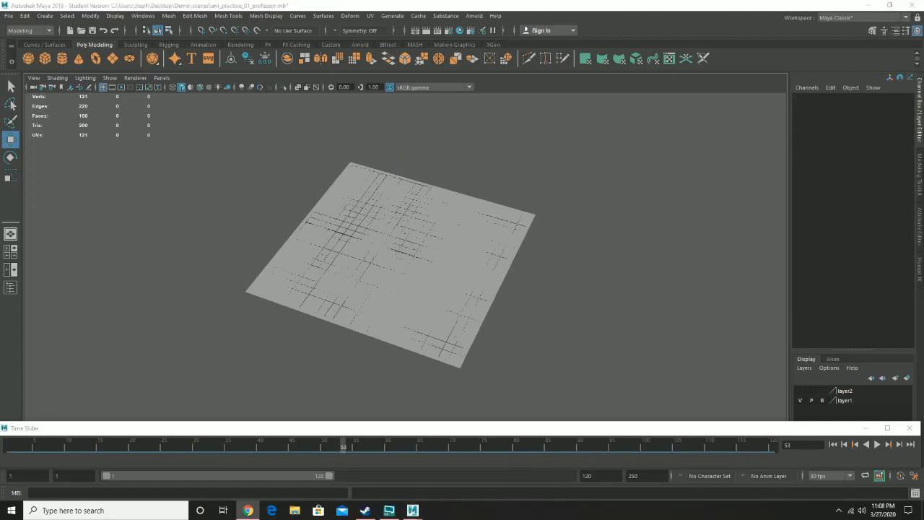
drag(923, 75, 366, 3)
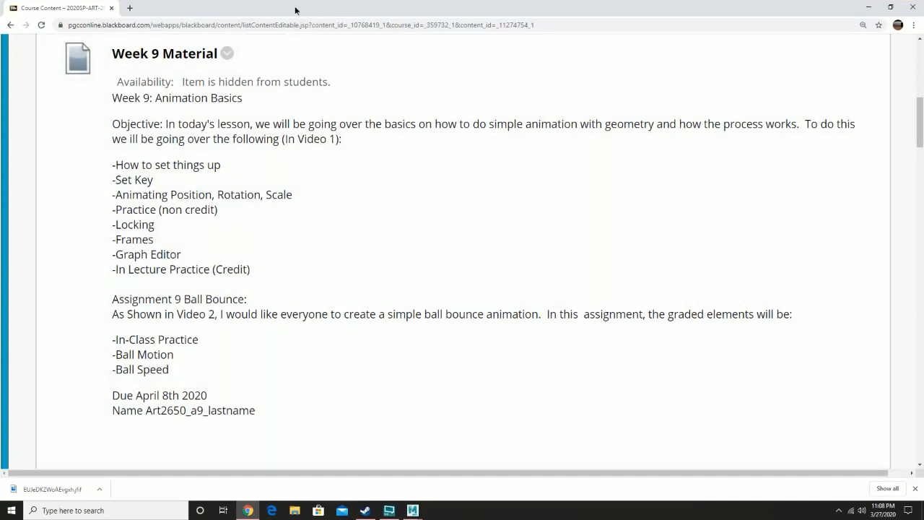
drag(300, 9, 923, 105)
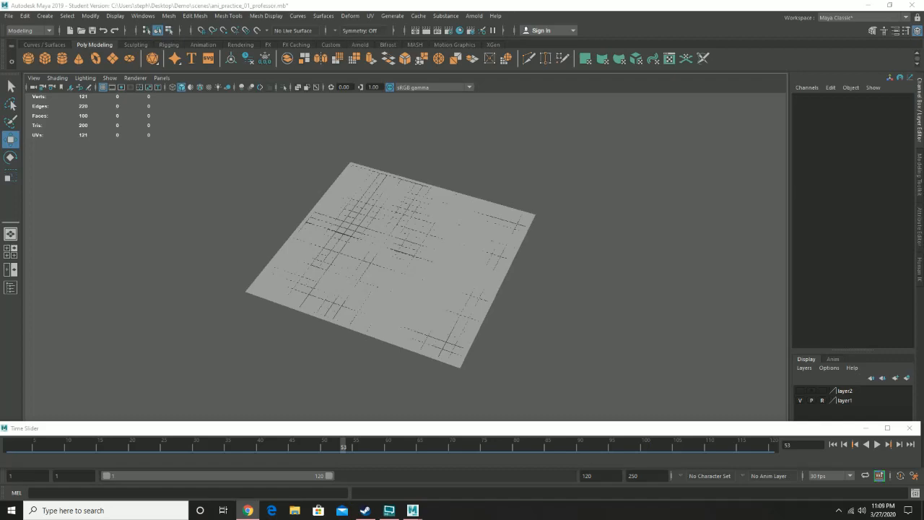
drag(923, 94, 556, 0)
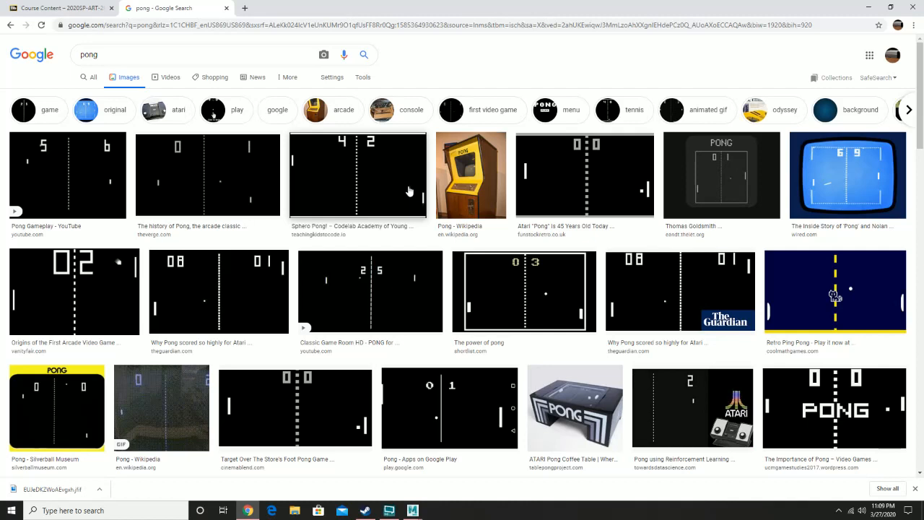
- Switch to Maya, create a polygon cube, and place it on the plane's edge at about X -11.7, Y 0.6
drag(322, 8, 923, 66)
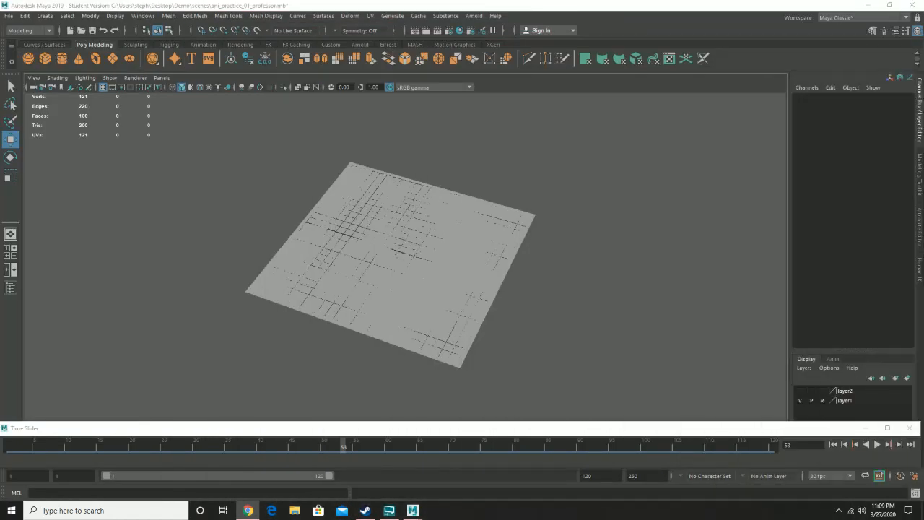
click(46, 59)
click(46, 62)
alt+drag(398, 247, 400, 239)
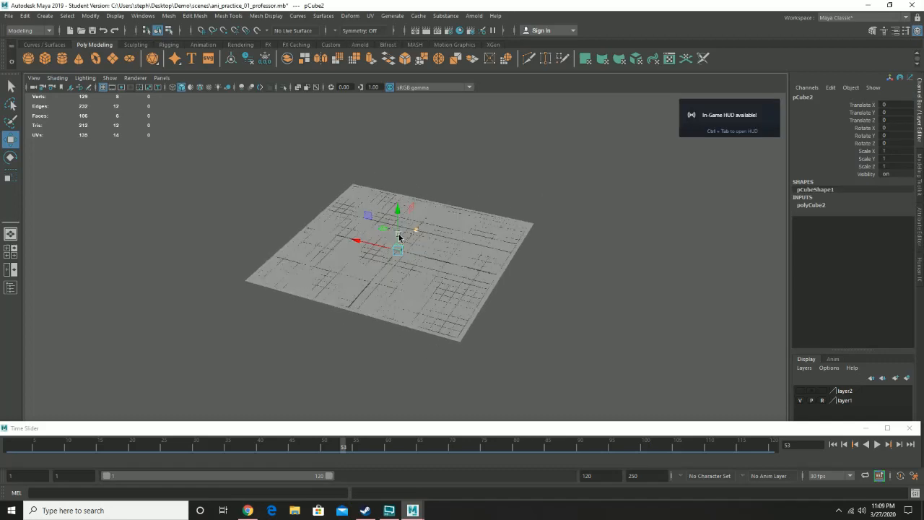
alt+right_drag(400, 239, 614, 320)
alt+drag(435, 254, 455, 236)
alt+right_drag(469, 221, 436, 213)
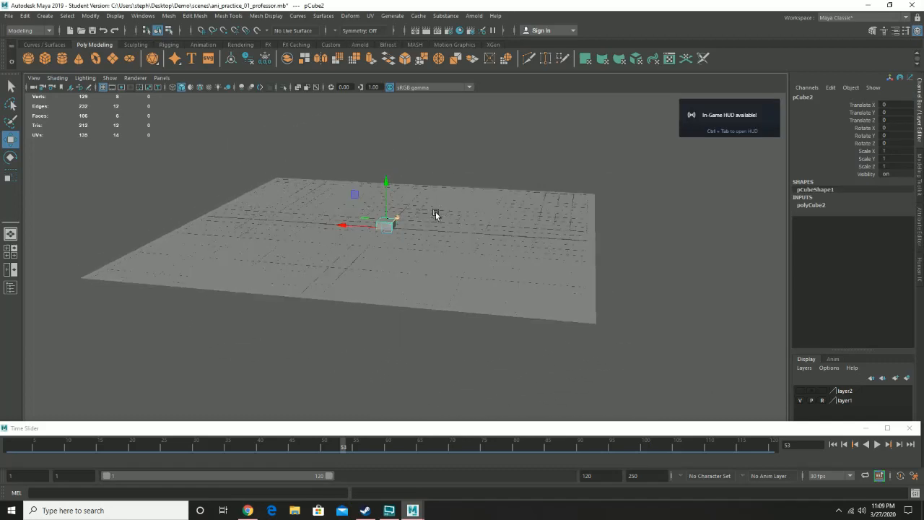
alt+middle_drag(436, 213, 422, 270)
drag(342, 274, 533, 302)
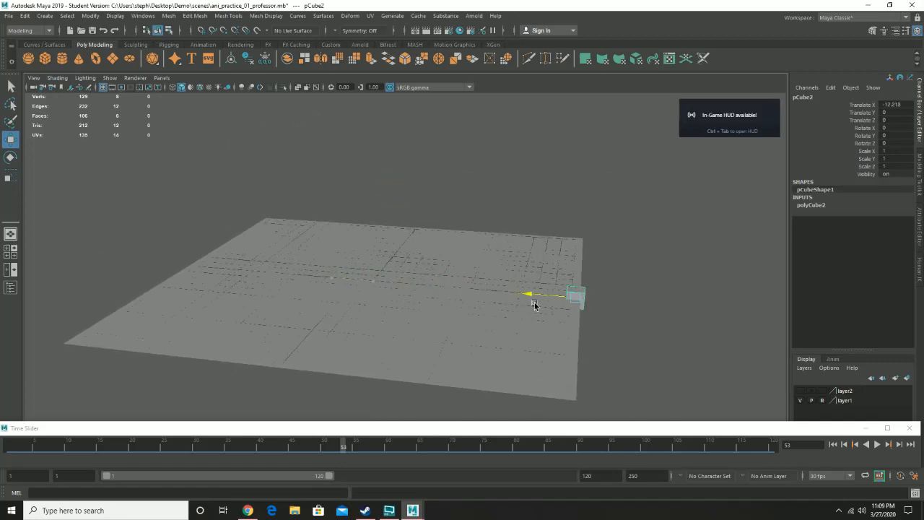
drag(569, 267, 572, 259)
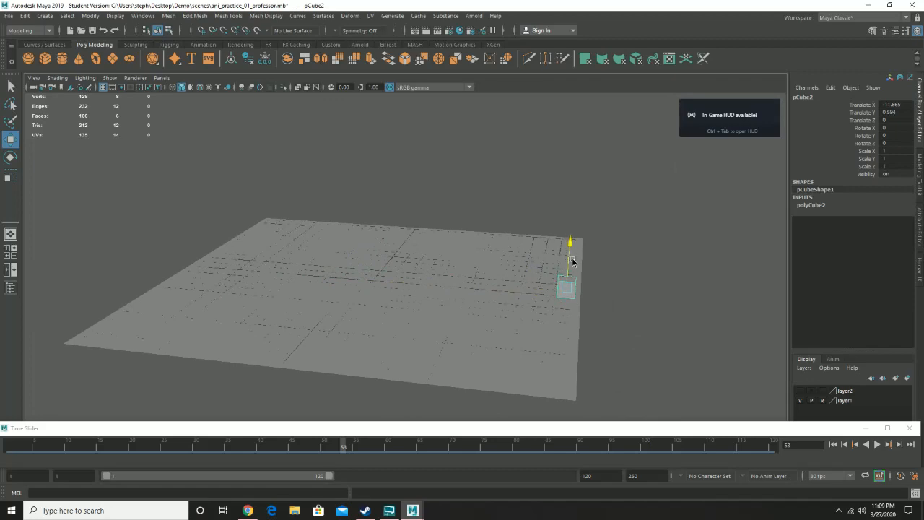
- Lengthen the cube into a paddle by setting its depth to 4
alt+drag(621, 276, 522, 282)
alt+right_drag(521, 282, 605, 284)
alt+drag(572, 287, 646, 286)
click(826, 205)
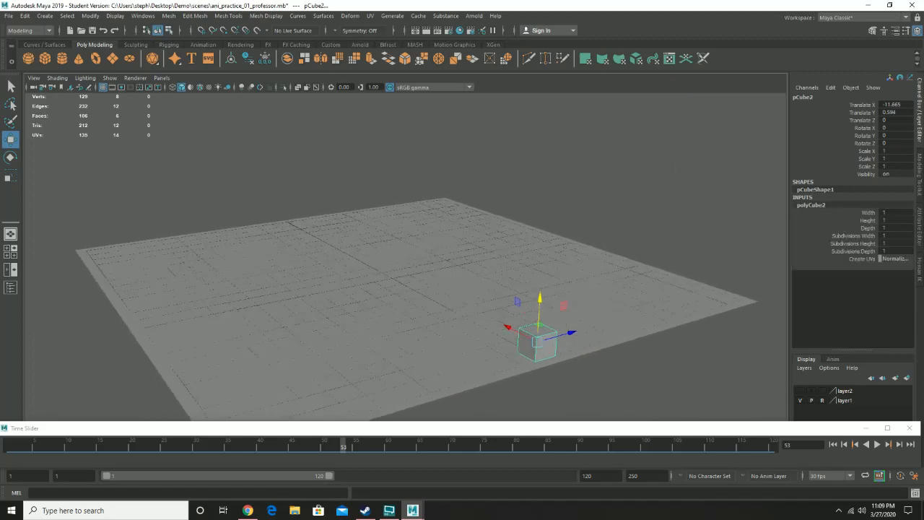
click(870, 227)
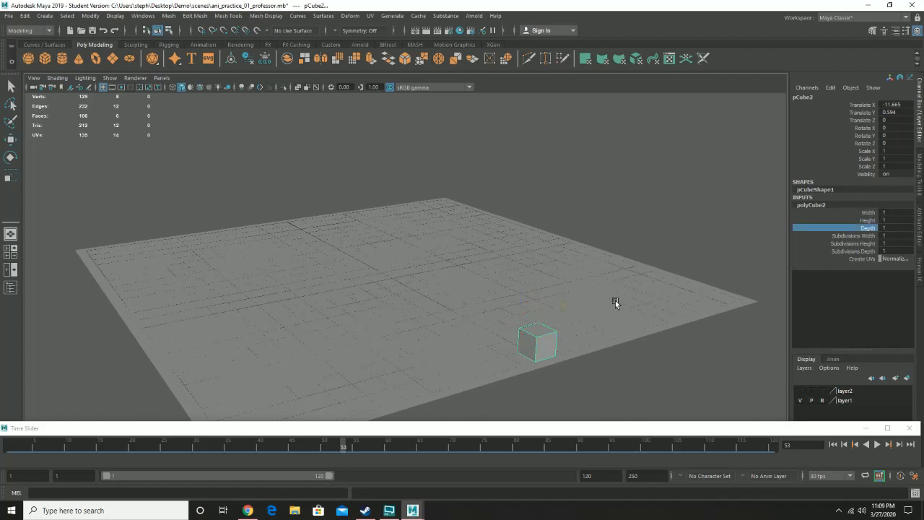
mouse_move(636, 308)
middle_down()
mouse_move(611, 314)
mouse_move(635, 308)
middle_up()
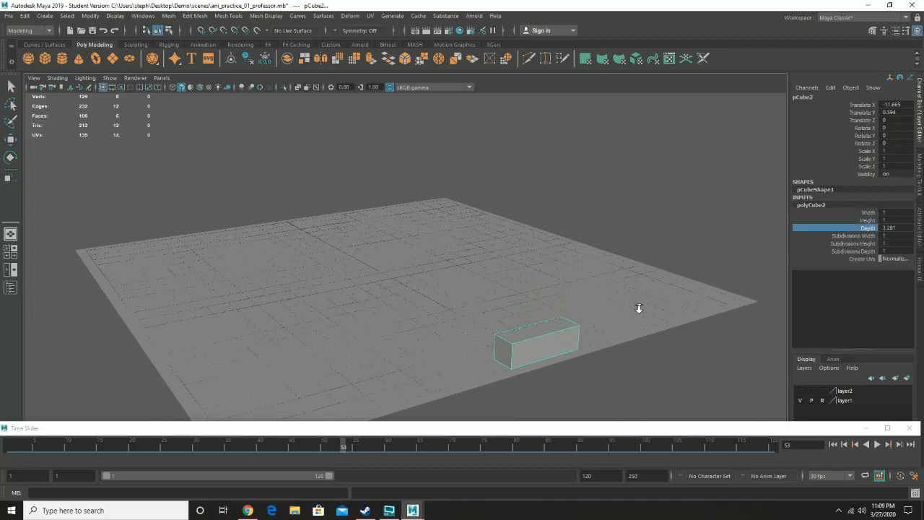
alt+drag(642, 308, 671, 307)
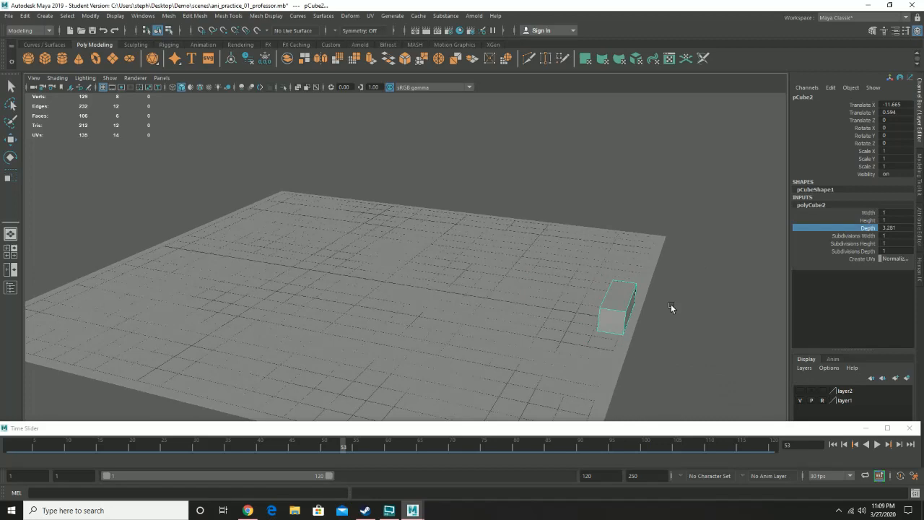
double_click(896, 228)
text(4)
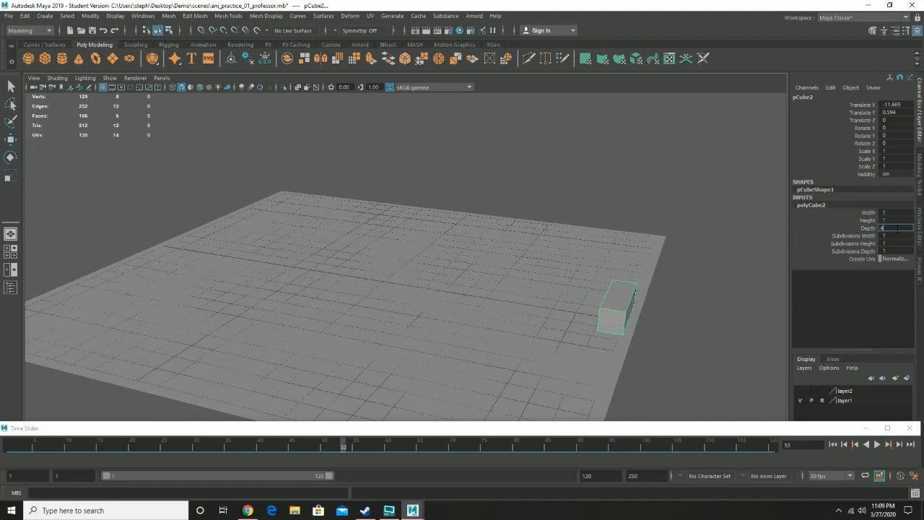
key(Return)
- Duplicate the paddle and move the copy along X to the plane's opposite edge, at about X 13
alt+drag(556, 249, 575, 260)
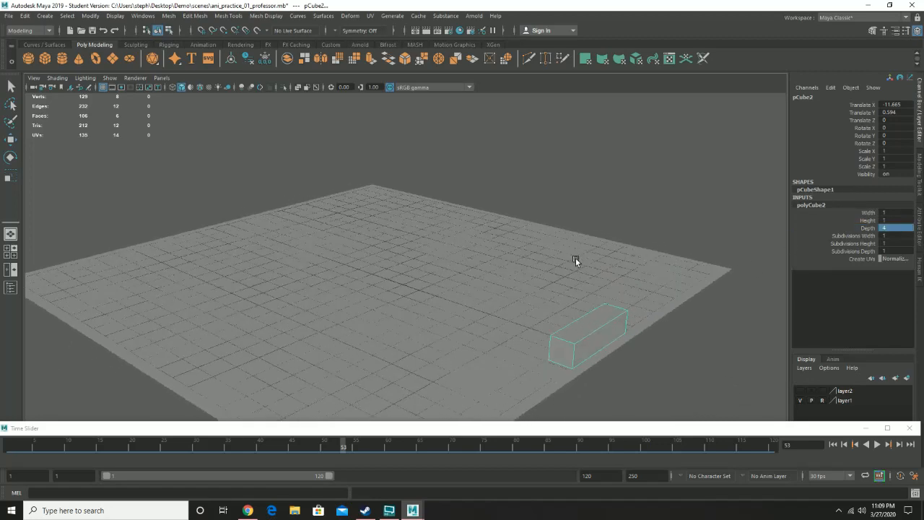
key(ctrl+d)
key(w)
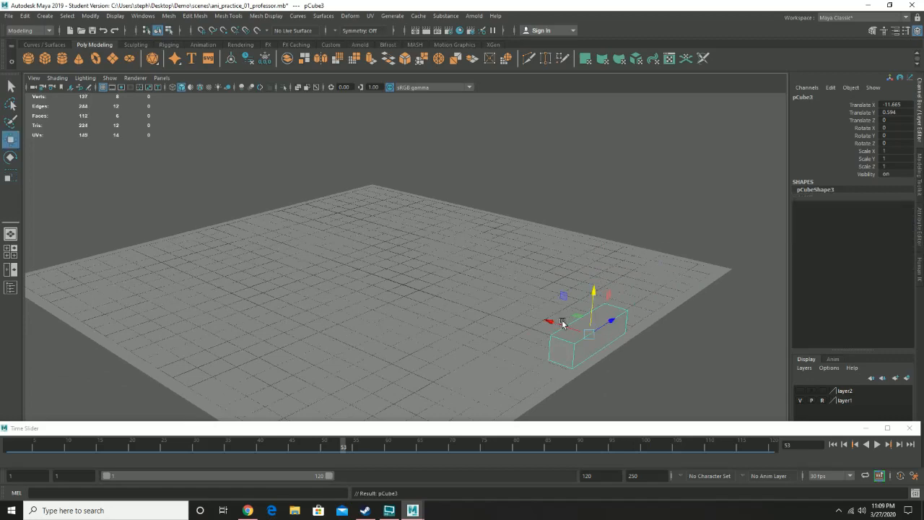
drag(560, 327, 372, 265)
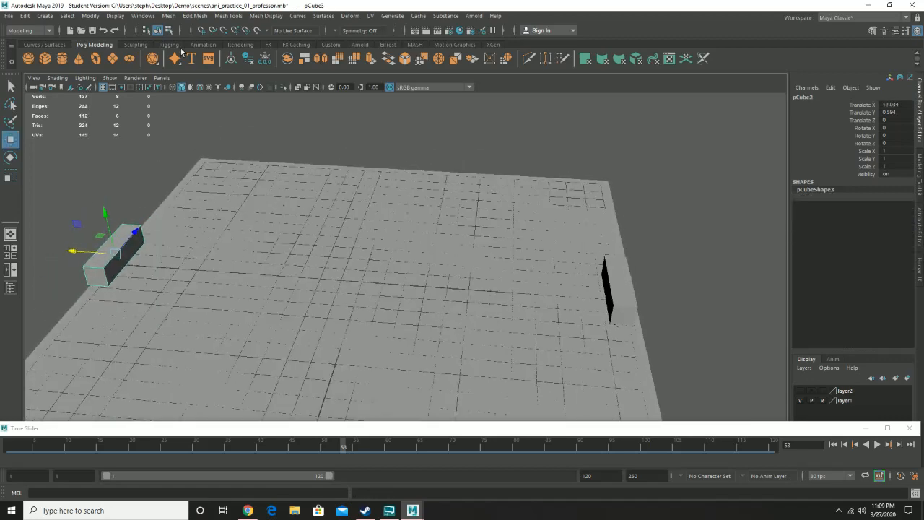
- Create a polygon sphere at the plane's centre as the ball and raise it to about Y 1.02
click(29, 58)
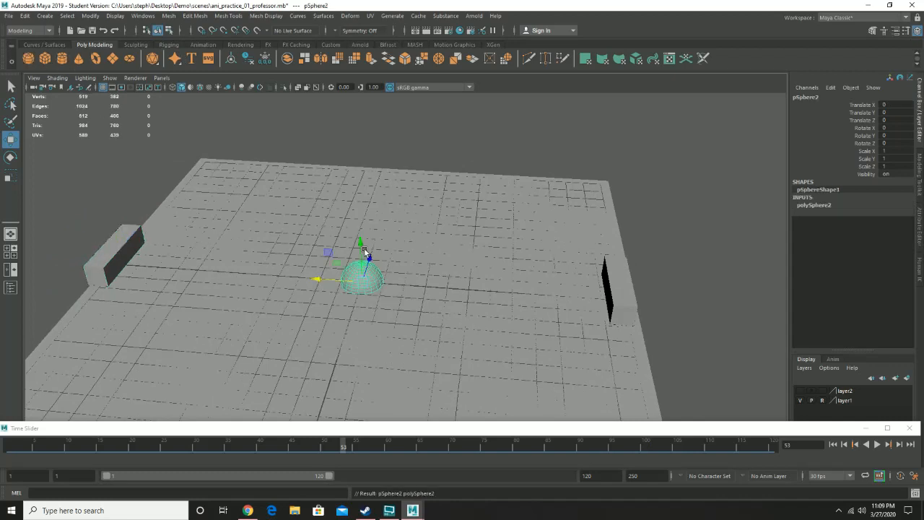
drag(364, 247, 362, 223)
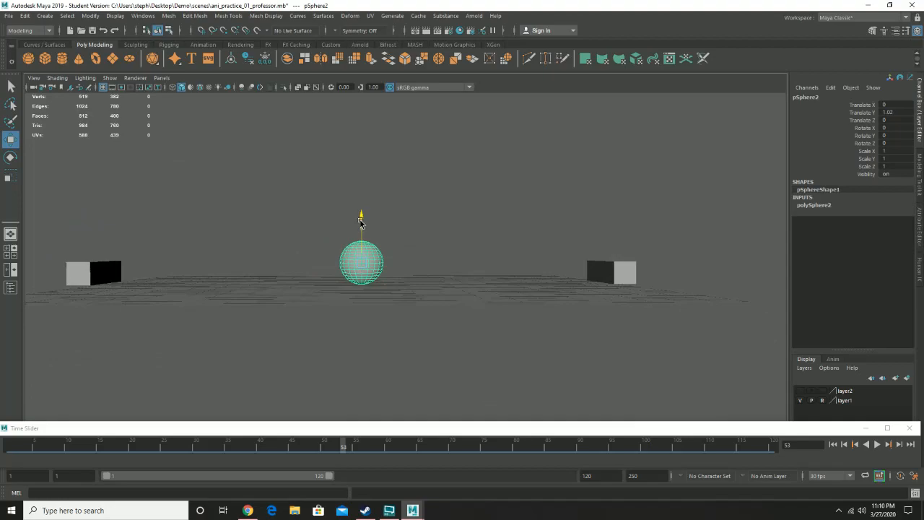
alt+drag(442, 233, 597, 301)
scroll(573, 281, down, 5)
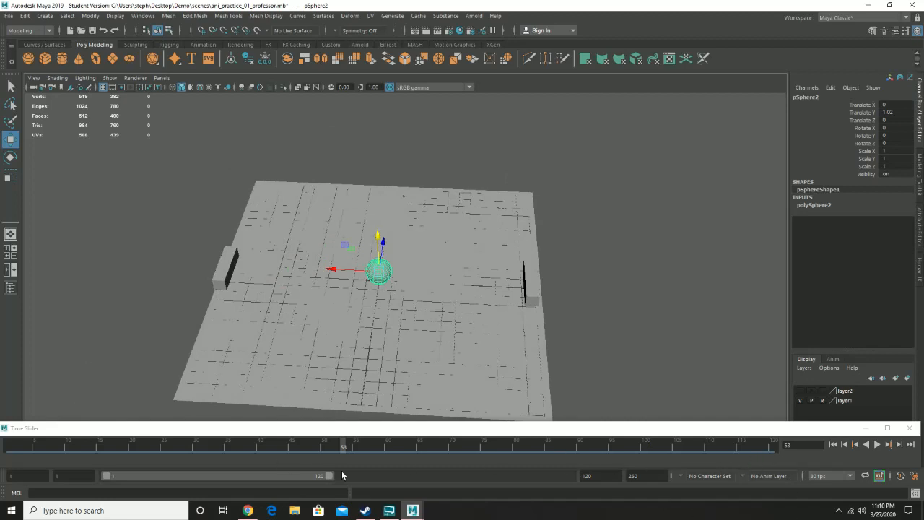
- Extend the playback range to 150 frames, and key both paddles and the ball at frame 1
drag(329, 478, 387, 480)
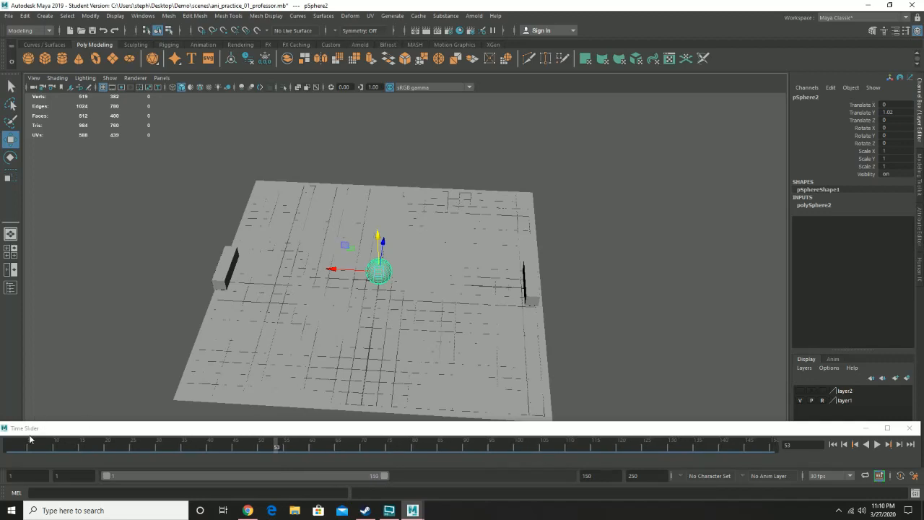
click(11, 448)
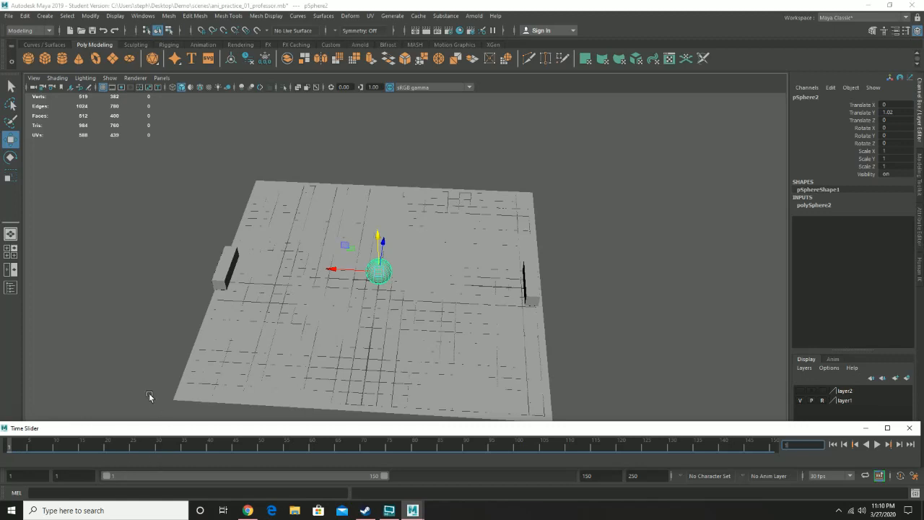
alt+drag(224, 272, 351, 291)
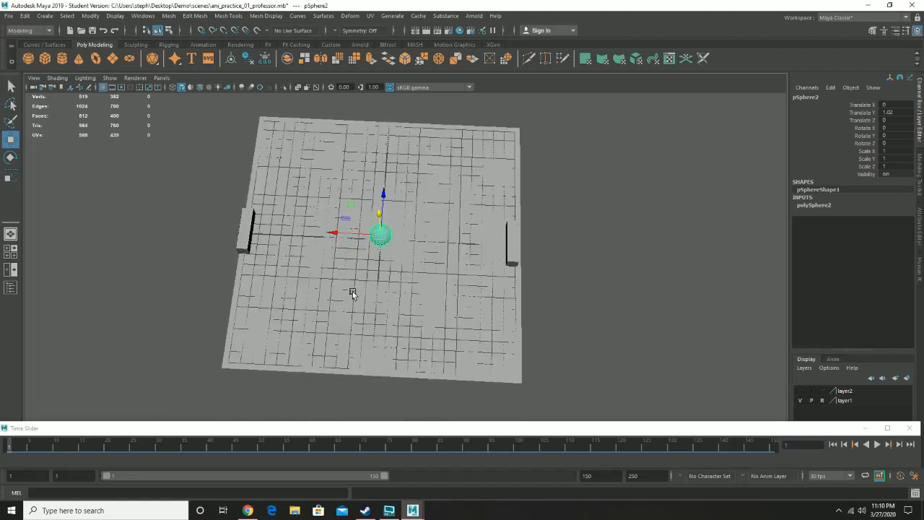
click(505, 243)
click(378, 236)
click(243, 233)
click(517, 239)
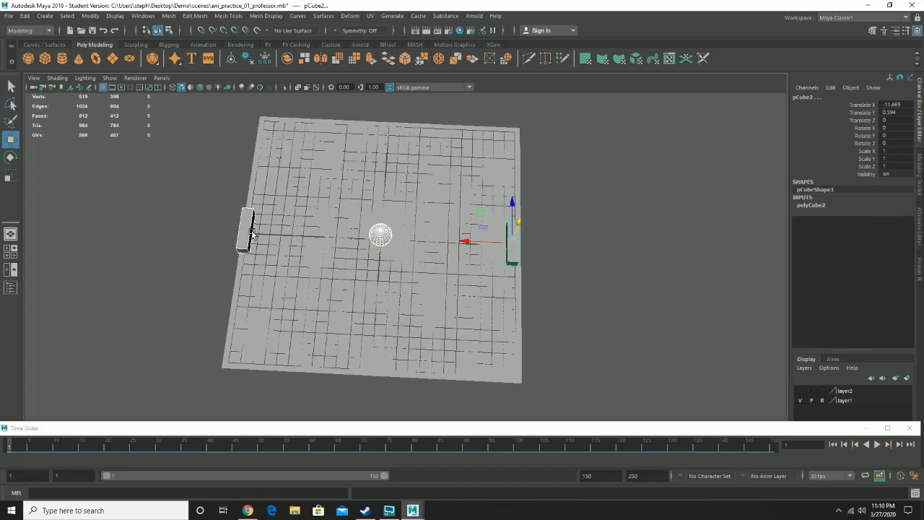
key(s)
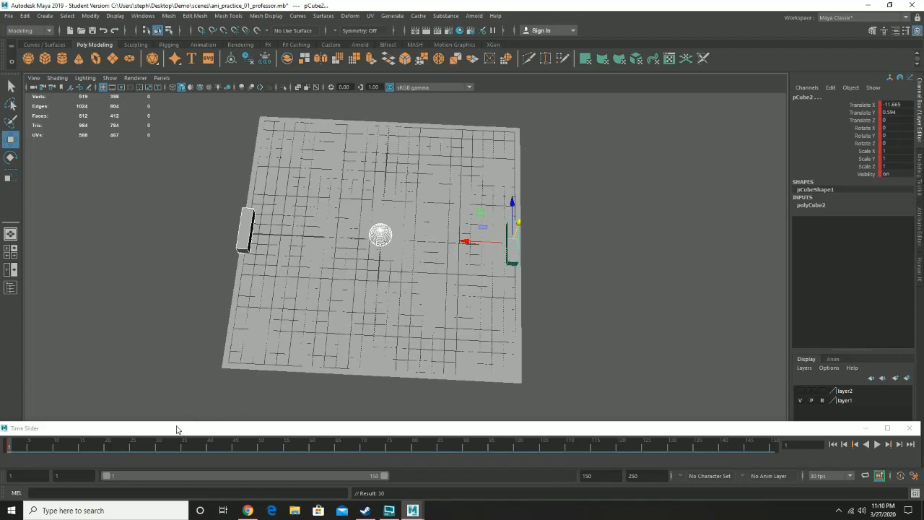
- At frame 30, move only the paddle on the negative X edge along Z to about 8.3
click(158, 446)
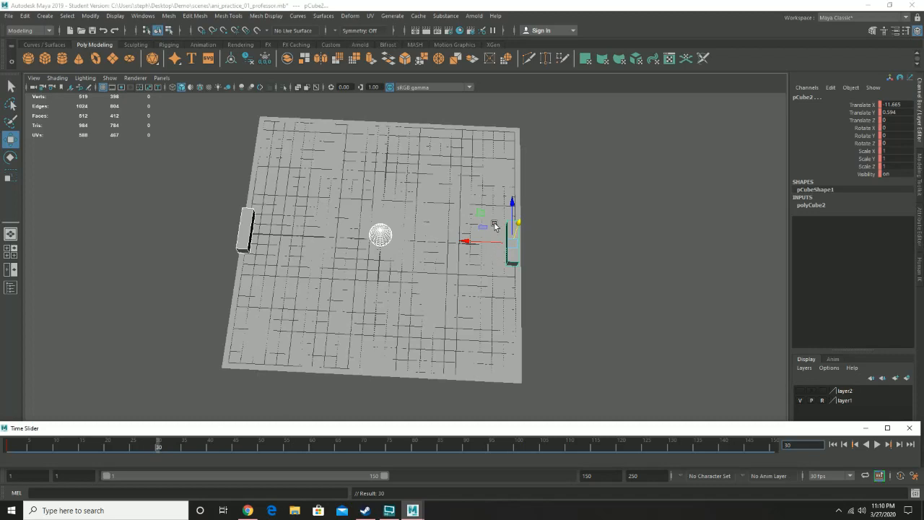
drag(511, 210, 510, 149)
key(ctrl+z)
click(523, 258)
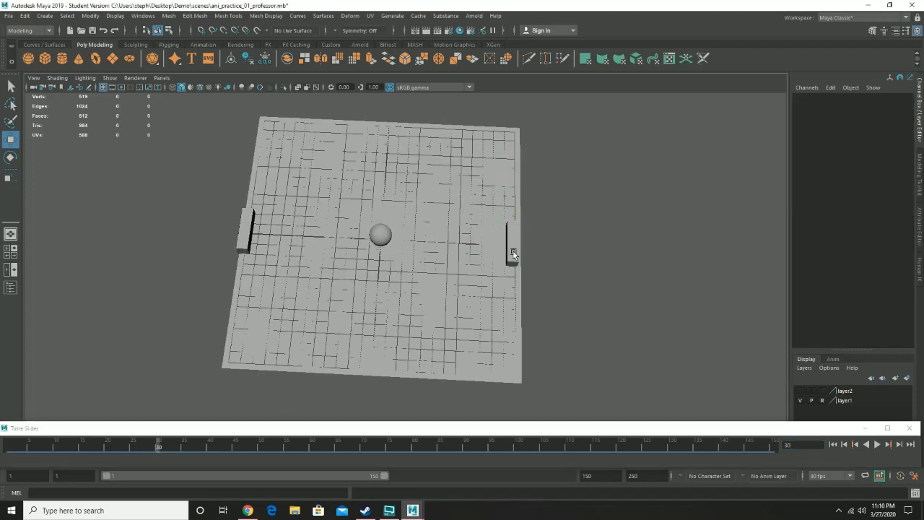
click(513, 251)
drag(512, 201, 510, 130)
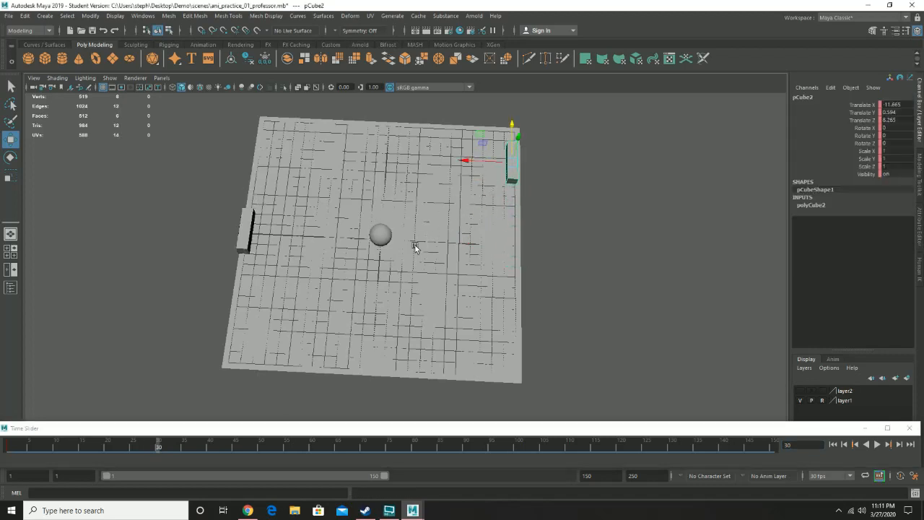
- Move the ball against the shifted paddle at about X -10, Z 7.7, and key the ball and both paddles at frame 30
click(381, 242)
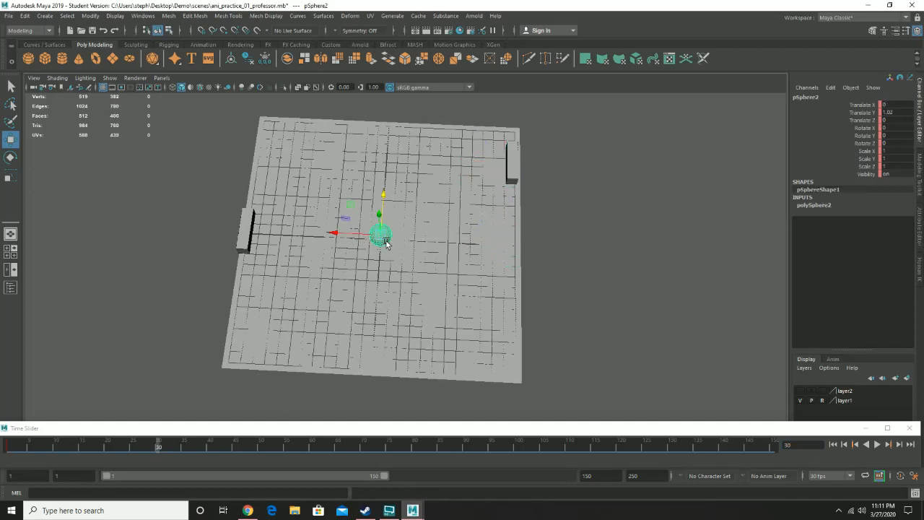
click(345, 239)
click(380, 236)
drag(354, 235, 469, 235)
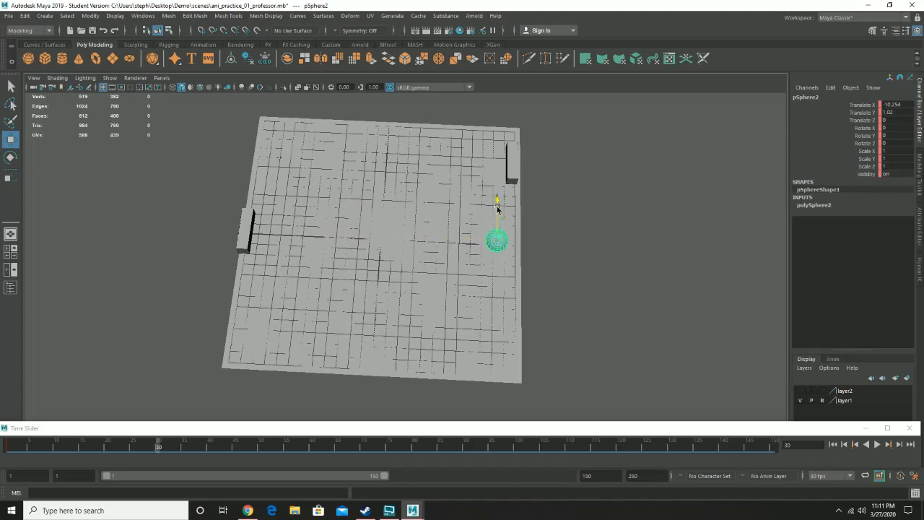
drag(496, 202, 470, 161)
drag(185, 114, 627, 303)
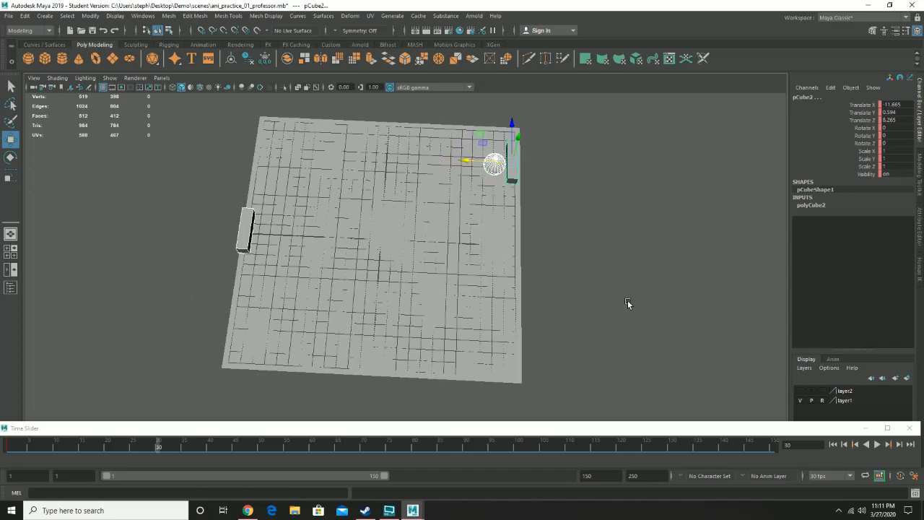
key(s)
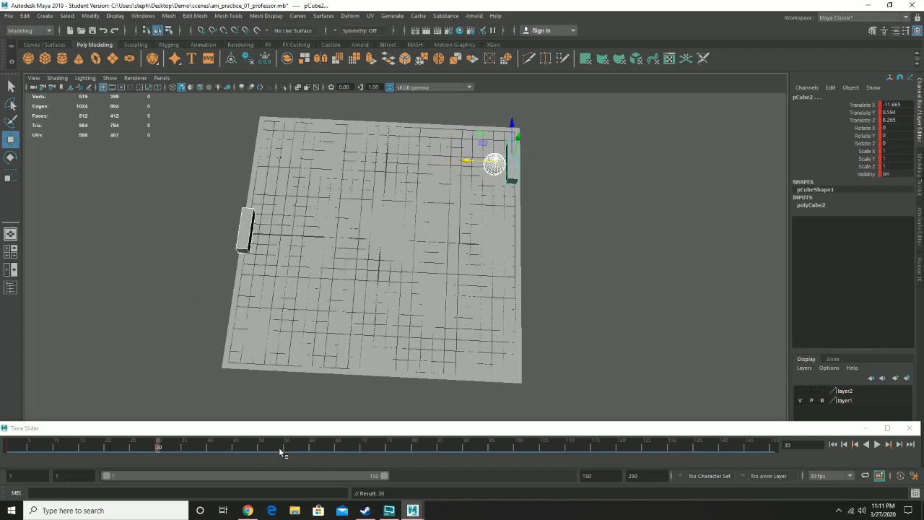
- At frame 45, move the paddle on the positive X edge along Z to about 6.8
click(238, 448)
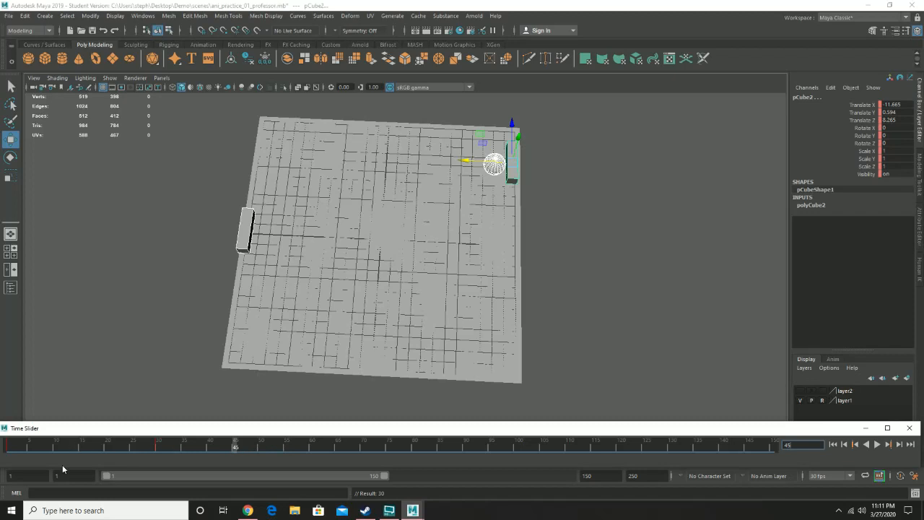
click(253, 226)
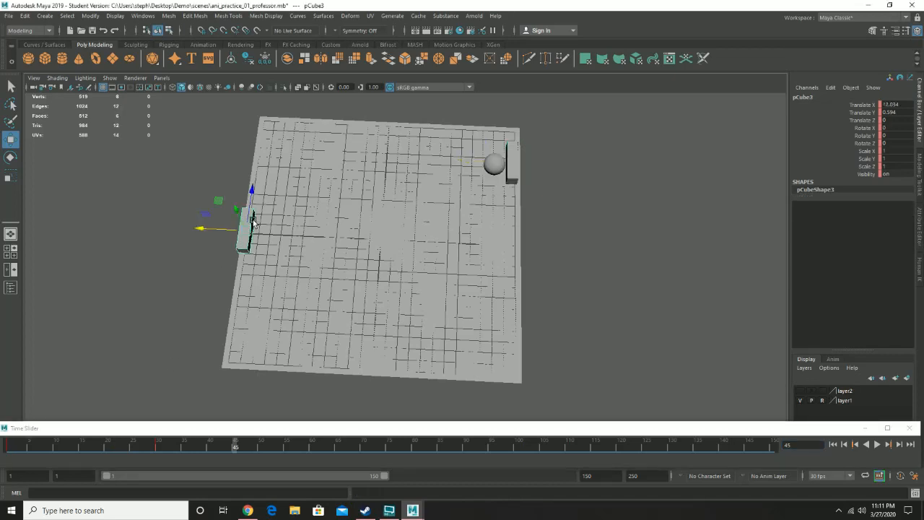
drag(251, 189, 261, 133)
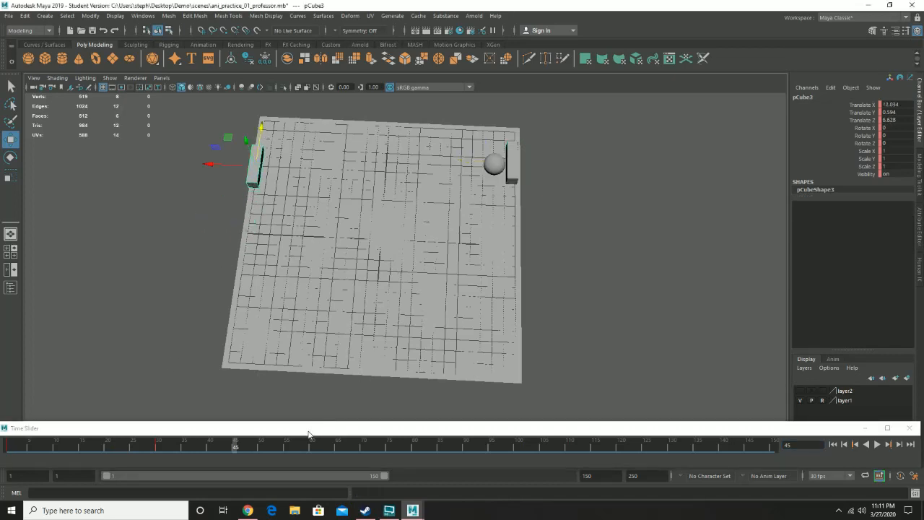
- Move the ball along X to about 10.2 beside the positive X paddle, and shift that paddle along Z to about 8
click(494, 168)
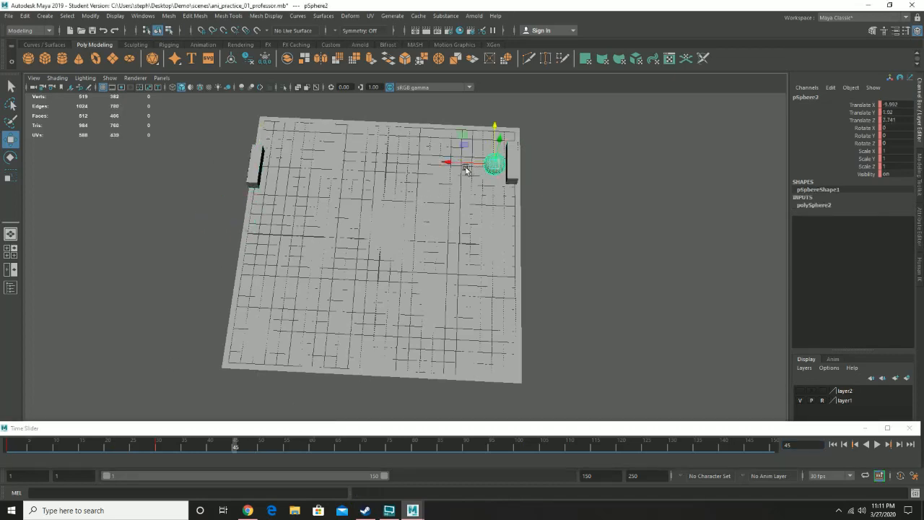
drag(458, 161, 242, 179)
click(255, 176)
drag(262, 135, 265, 123)
- Nudge the ball against the paddle at about X 10.3, and key the ball and both paddles at frame 45
click(276, 152)
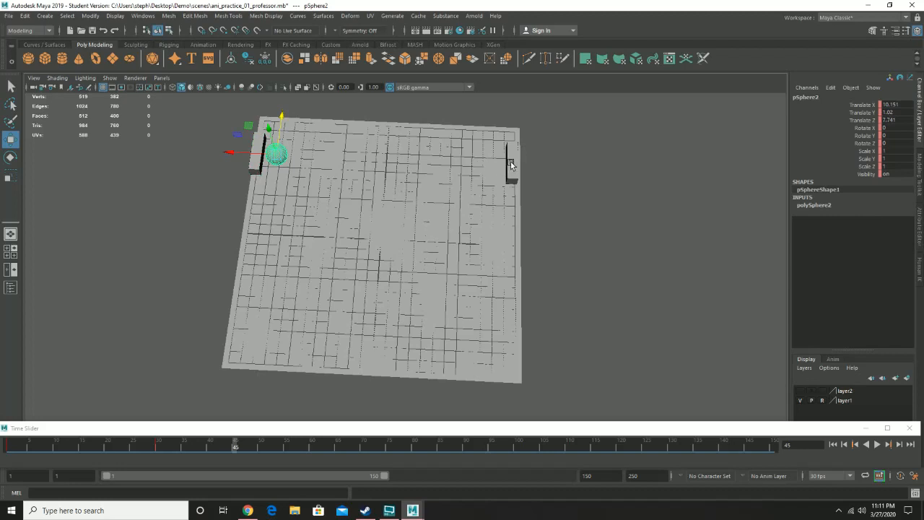
drag(230, 153, 226, 154)
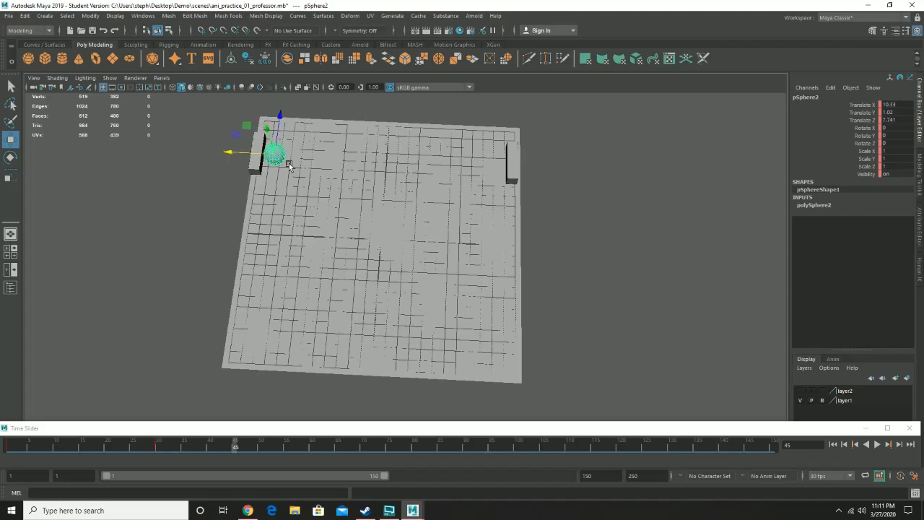
click(518, 154)
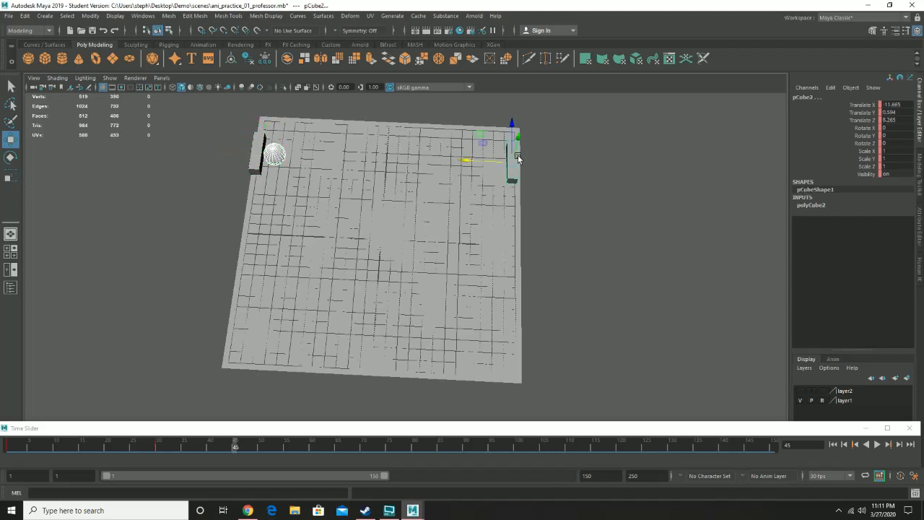
drag(611, 205, 208, 143)
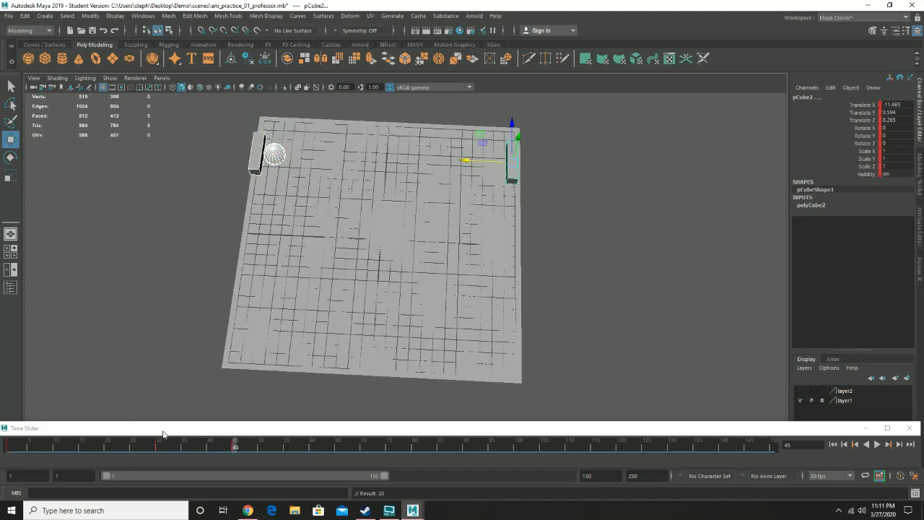
- Play the animation from frame 1 to check the ball's first two bounces
click(137, 448)
drag(135, 449, 5, 451)
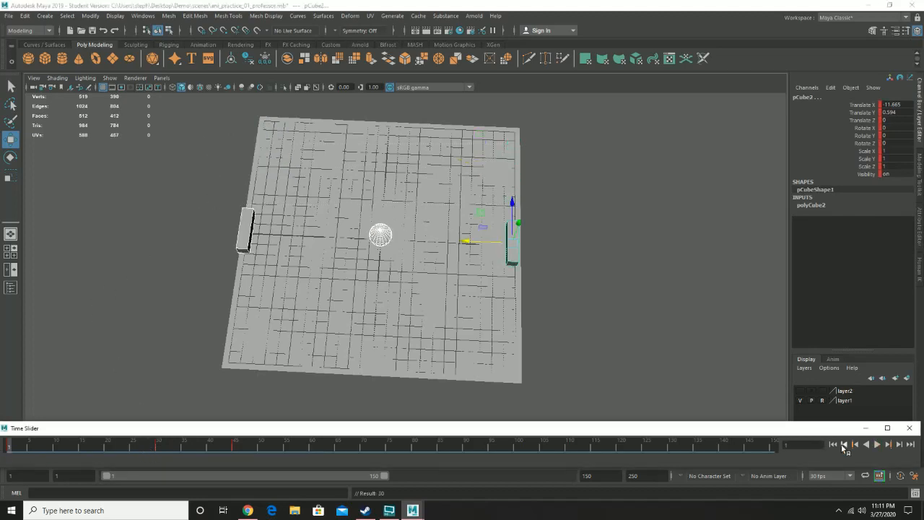
click(878, 445)
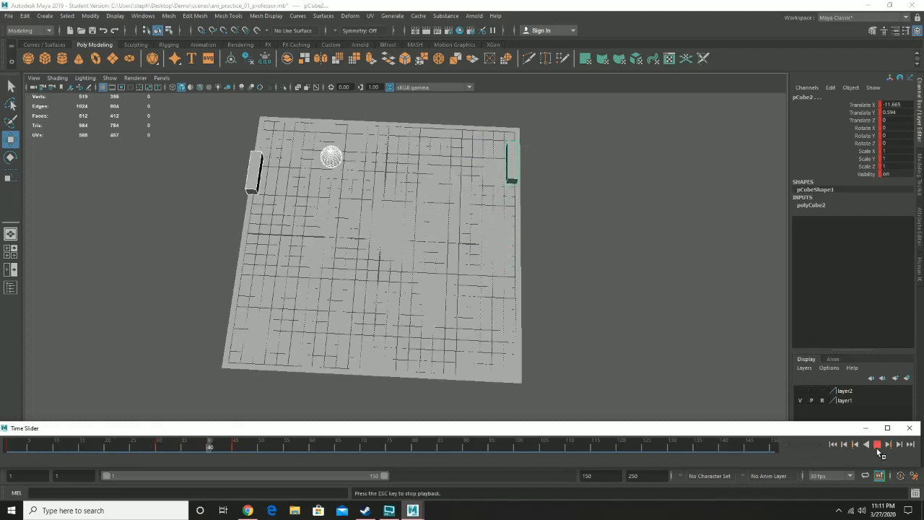
click(877, 446)
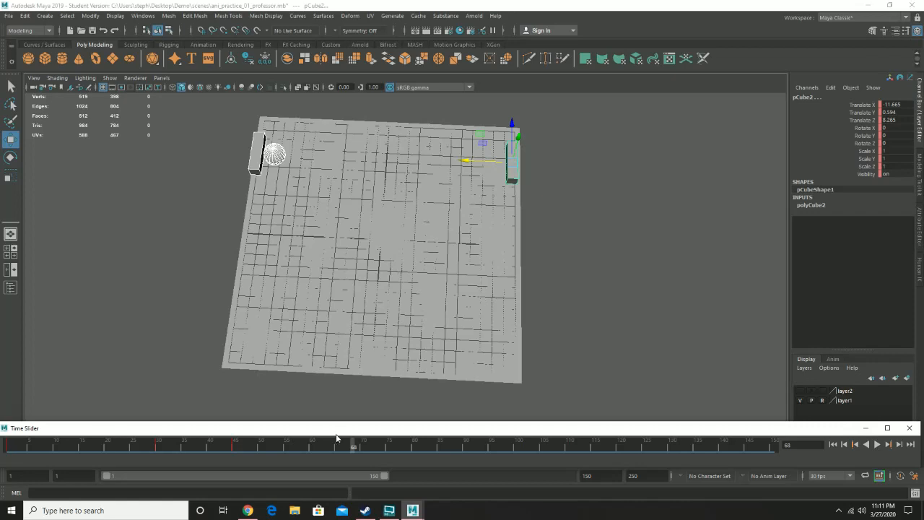
- At frame 90, move the ball back across the board to about X -9.6, Z -0.2
drag(238, 444, 234, 446)
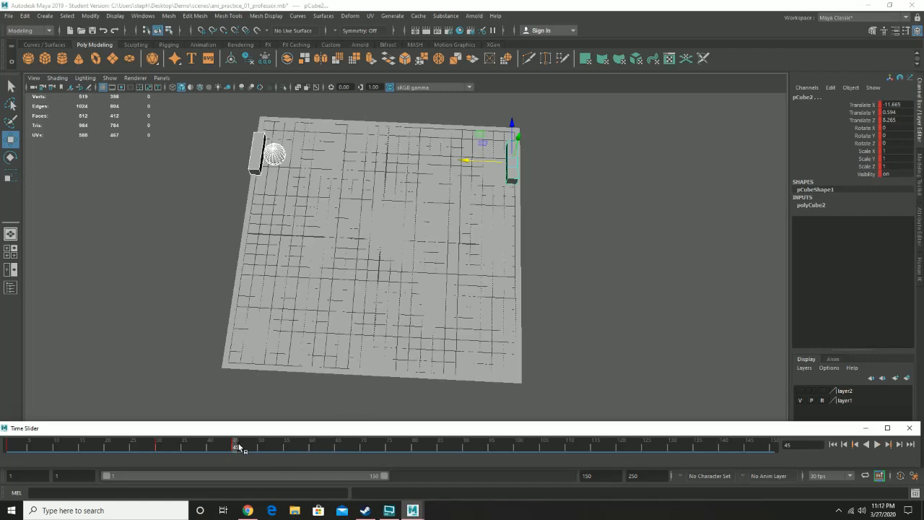
mouse_move(239, 444)
mouse_down()
mouse_move(306, 443)
mouse_move(207, 449)
mouse_move(403, 454)
mouse_move(392, 449)
mouse_up()
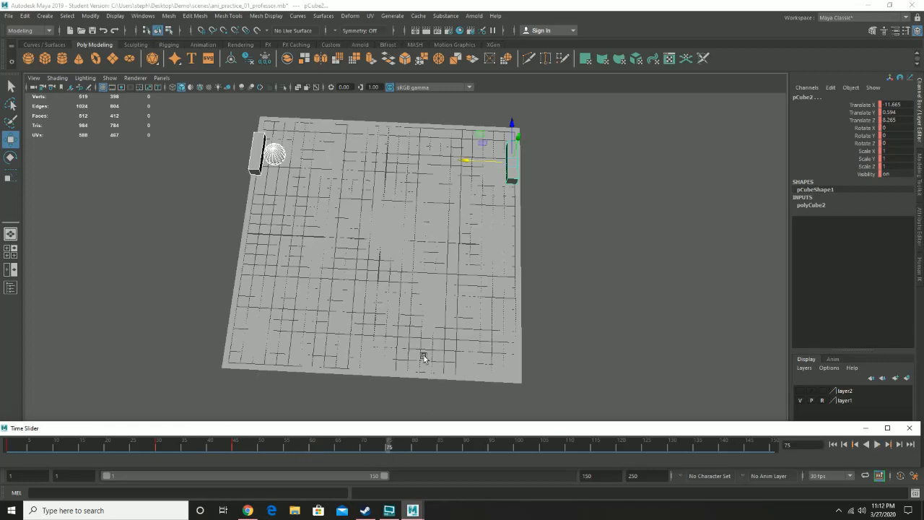
click(281, 155)
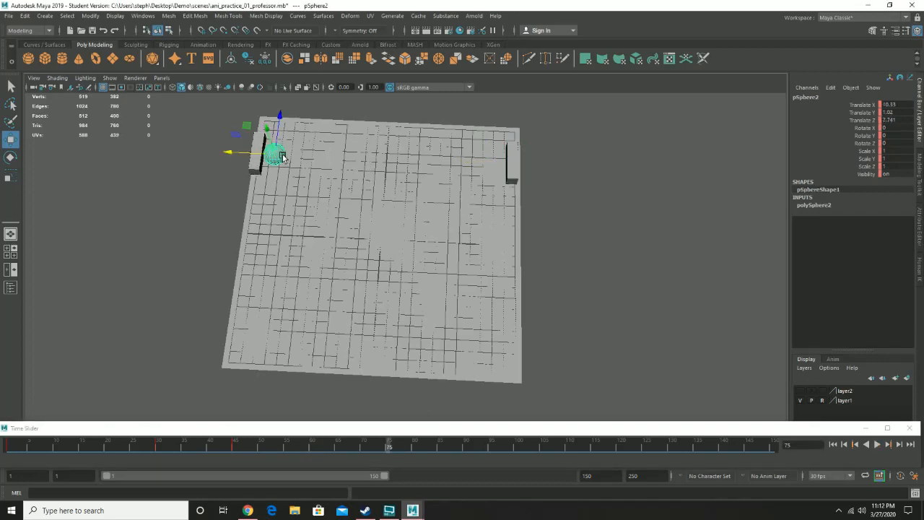
key(alt+v)
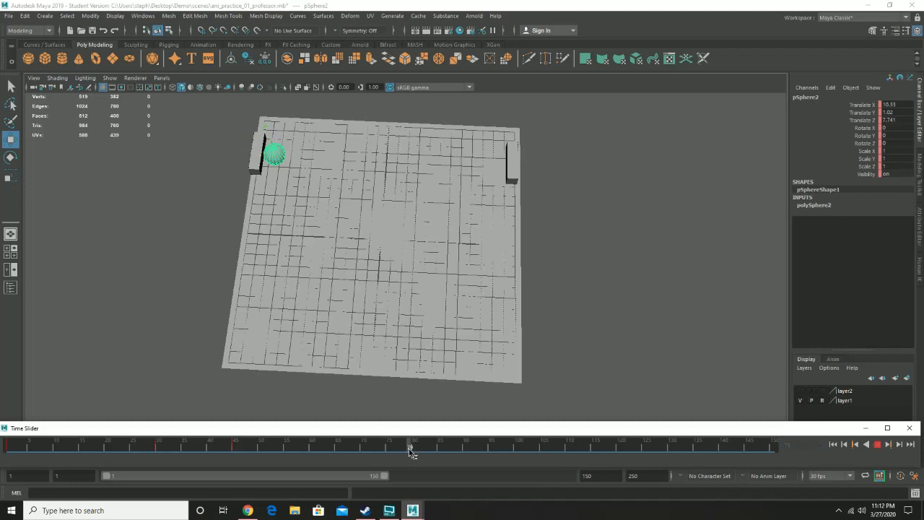
drag(492, 455, 466, 457)
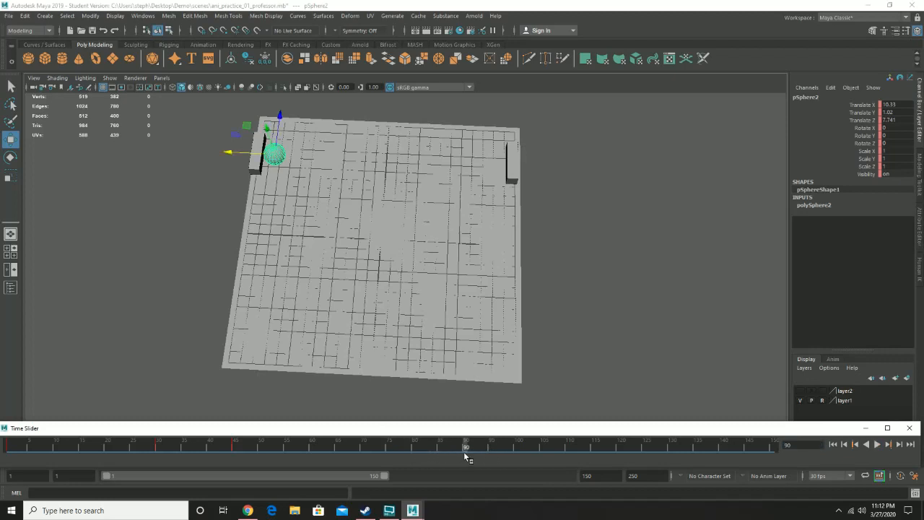
click(275, 155)
click(269, 159)
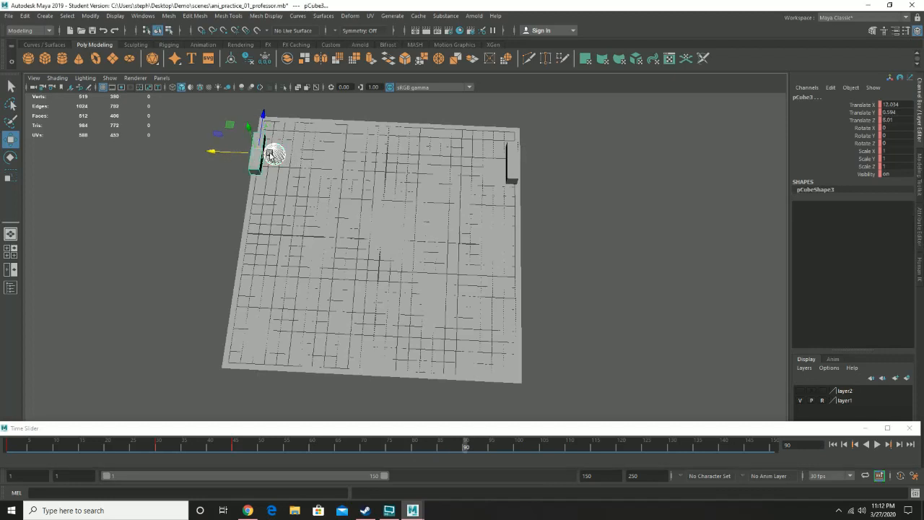
click(267, 151)
drag(243, 155, 452, 171)
drag(484, 138, 497, 206)
drag(452, 241, 459, 242)
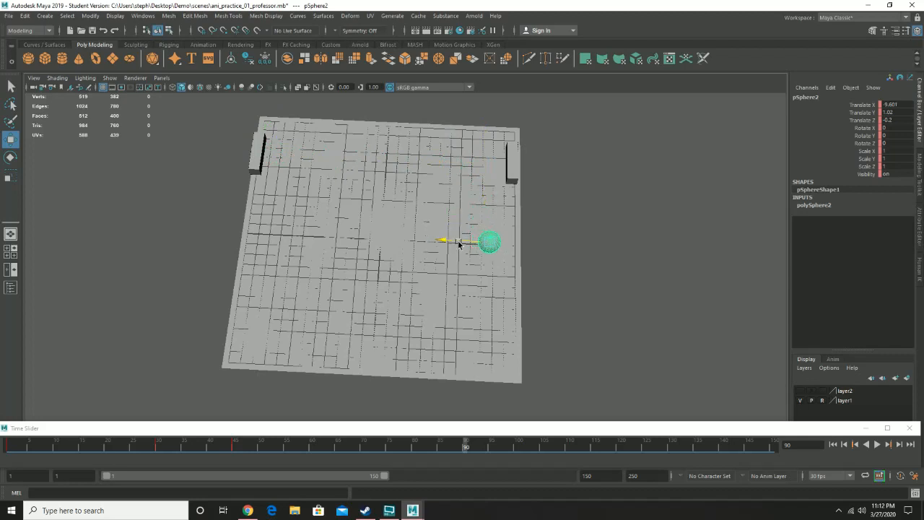
- Move the negative X paddle along Z to about -0.6 and nudge the ball against it at about X -10.2
click(505, 160)
drag(512, 124, 507, 209)
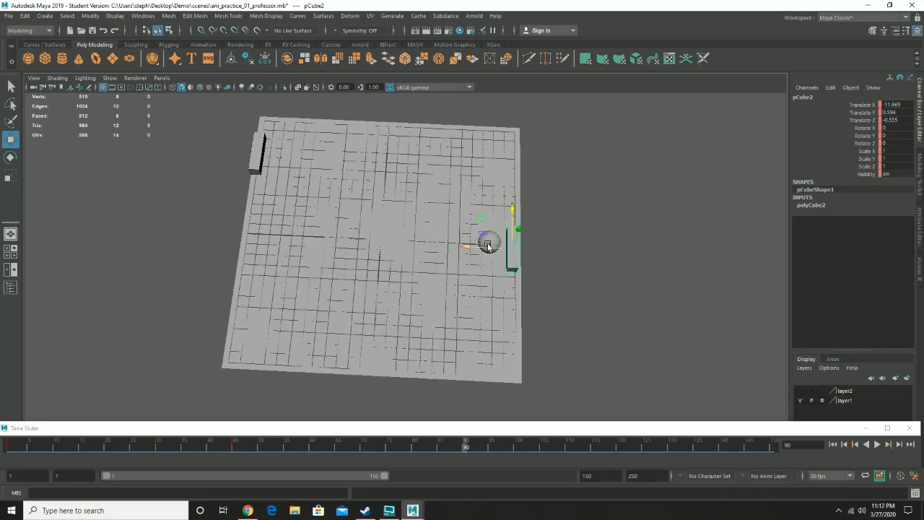
click(488, 246)
drag(470, 244, 468, 244)
- Shift the positive X paddle slightly toward negative Z, and key the ball and both paddles at frame 90
click(263, 145)
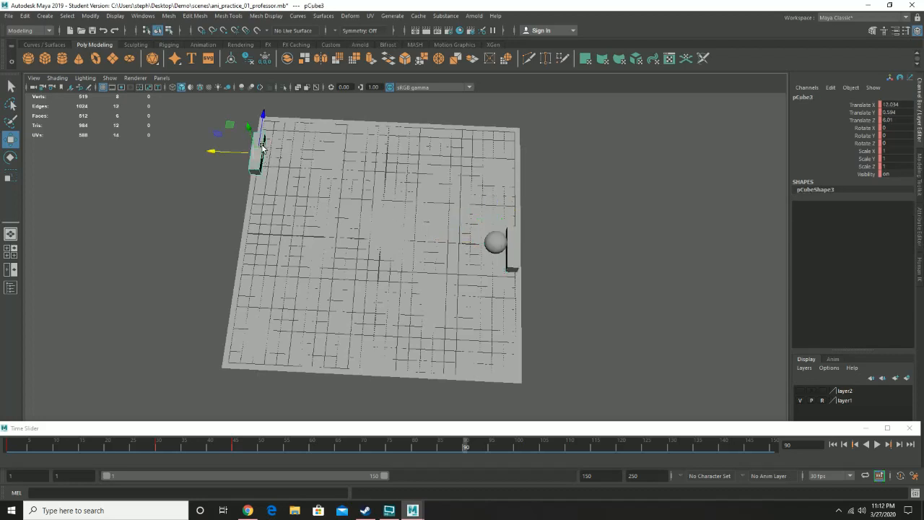
drag(261, 118, 261, 128)
drag(210, 162, 185, 157)
key(ctrl+z)
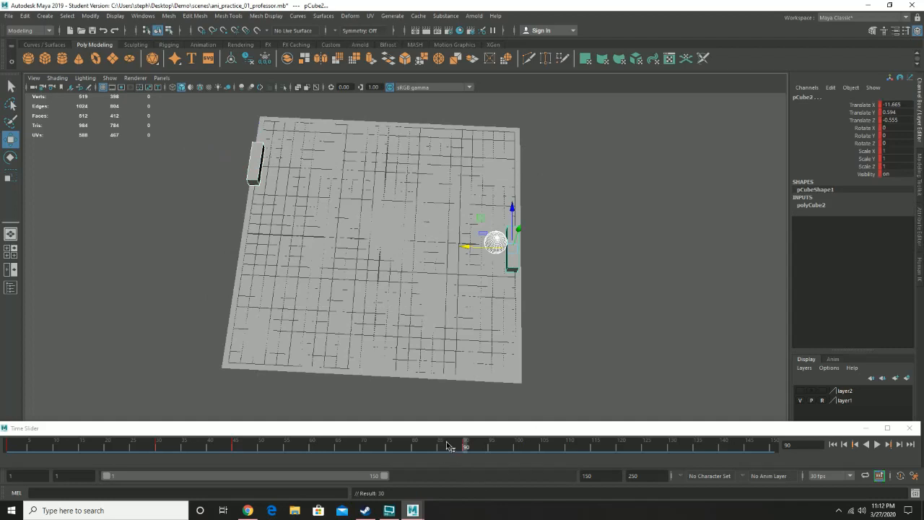
- Play the animation from frame 1 to review the motion through frame 90
click(104, 447)
key(Escape)
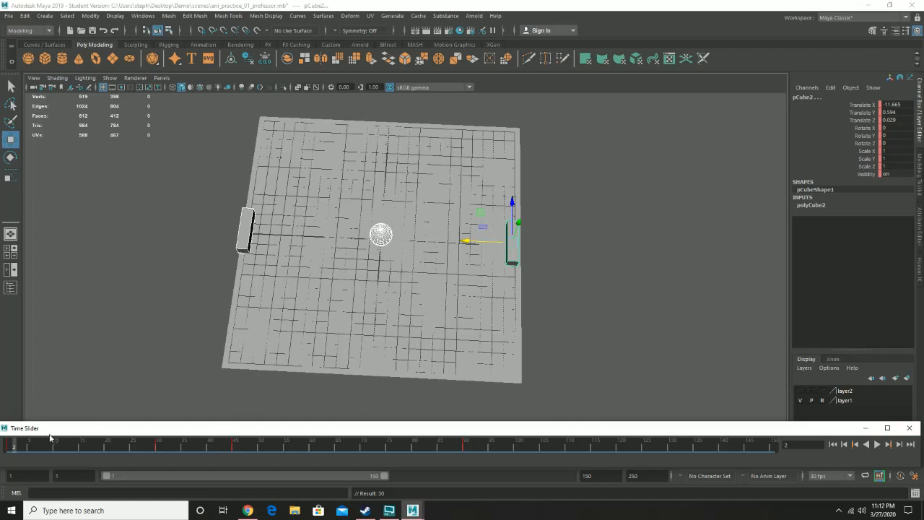
drag(10, 448, 2, 449)
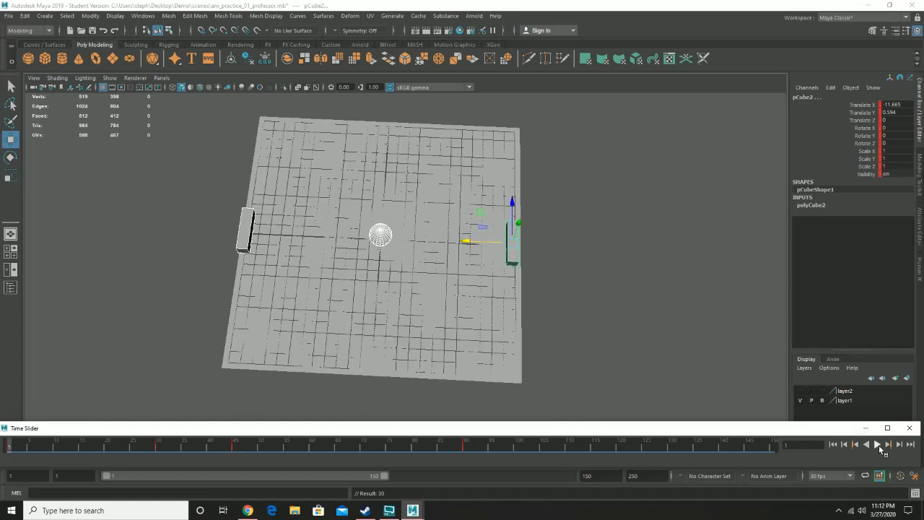
click(878, 445)
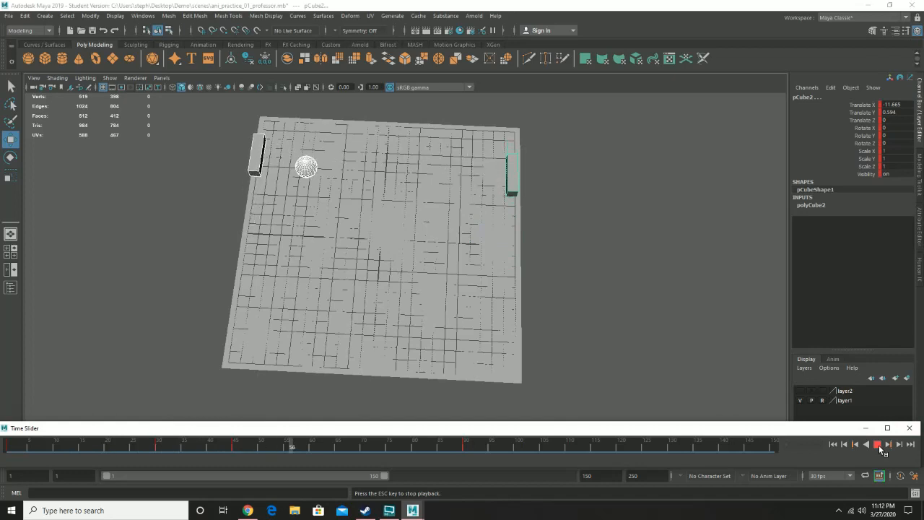
click(878, 445)
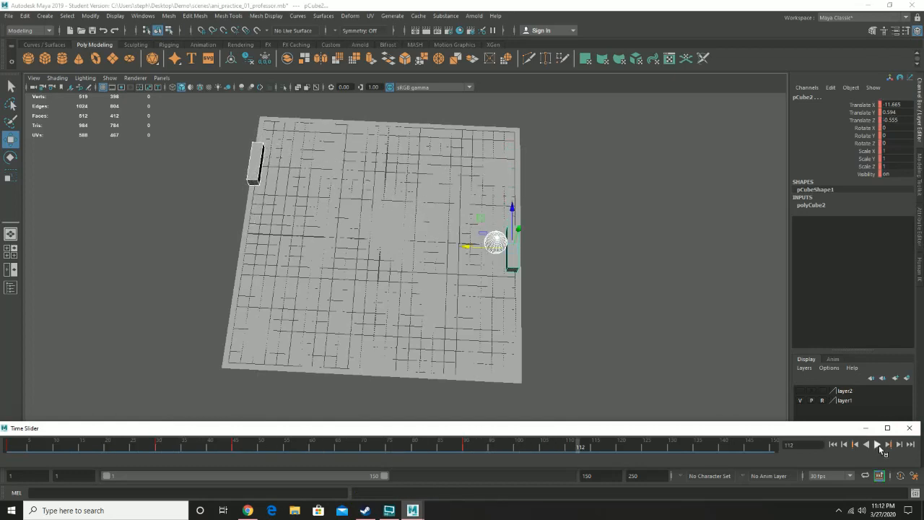
mouse_move(473, 451)
mouse_down()
mouse_move(260, 448)
mouse_move(477, 465)
mouse_move(466, 458)
mouse_up()
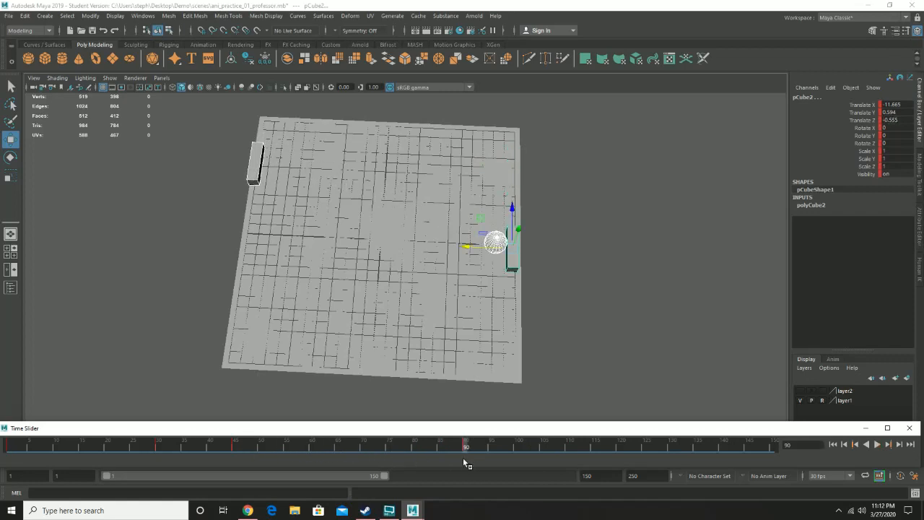
click(509, 234)
click(595, 294)
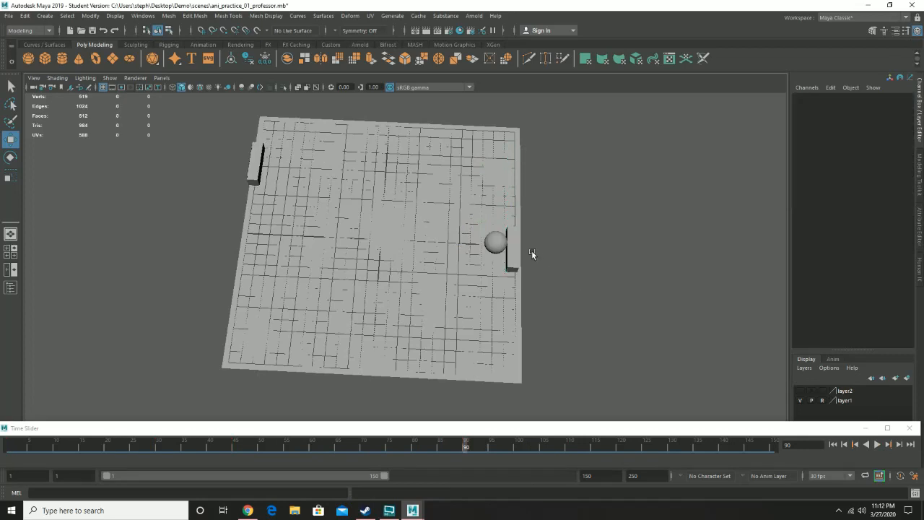
click(515, 251)
drag(513, 217, 497, 132)
click(496, 244)
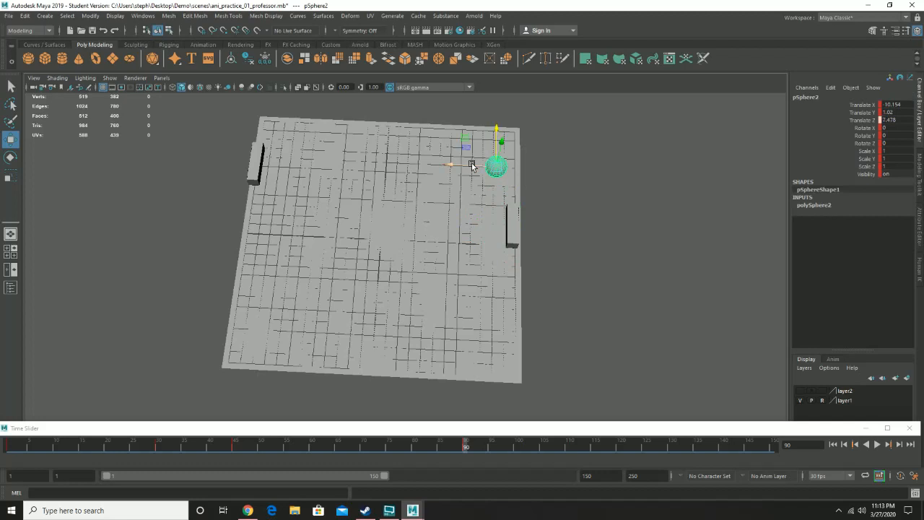
- At frame 100, move the ball to about Z 11.1 on the positive X side, and shift that side's paddle along Z to meet it
mouse_move(467, 444)
mouse_down()
mouse_move(542, 462)
mouse_move(470, 459)
mouse_move(508, 465)
mouse_up()
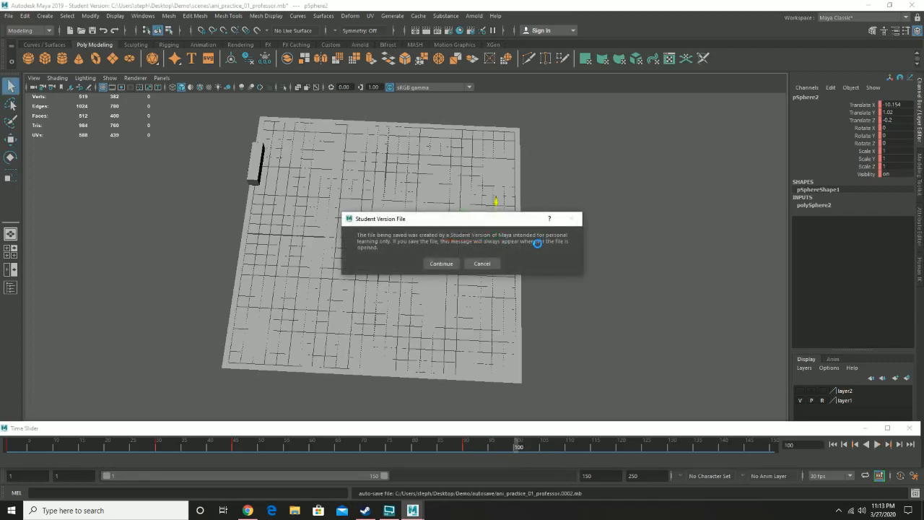
click(442, 264)
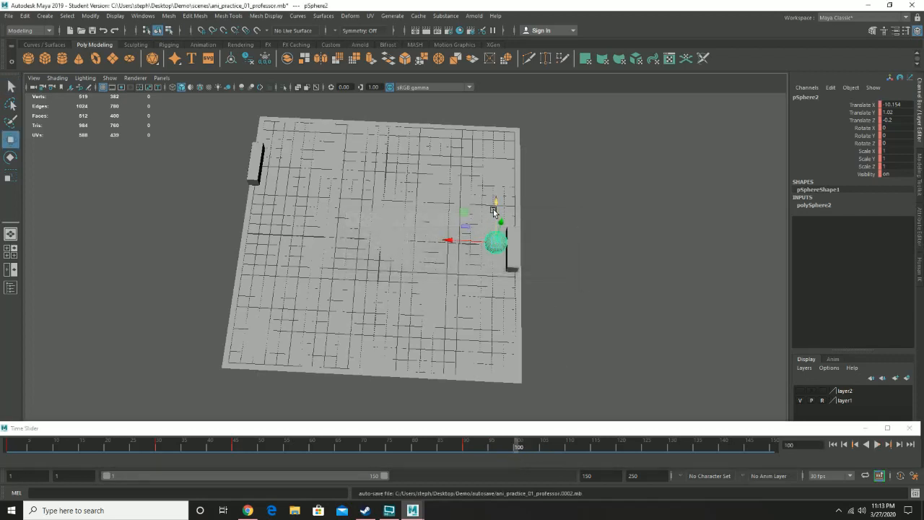
drag(494, 211, 492, 101)
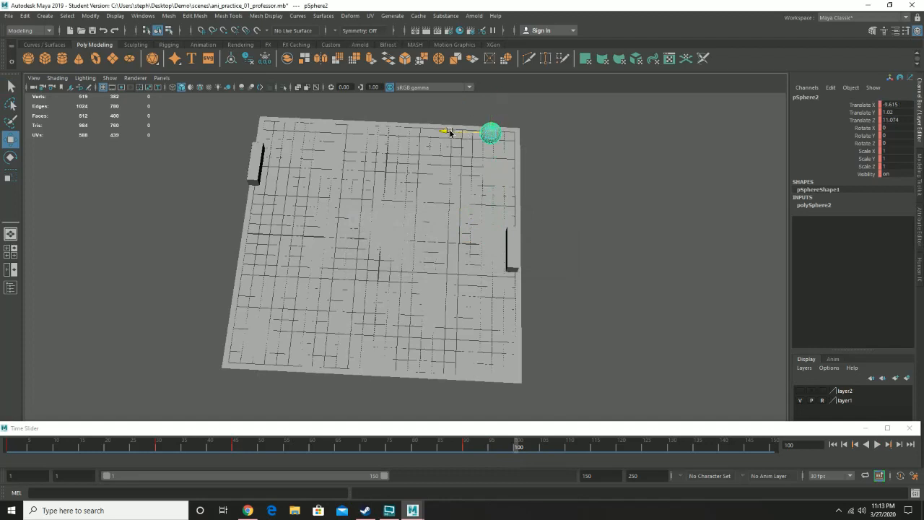
drag(449, 132, 250, 122)
click(262, 149)
click(283, 121)
- Move the negative X paddle along Z to about 9.5, and key the ball and both paddles at frame 100
click(518, 247)
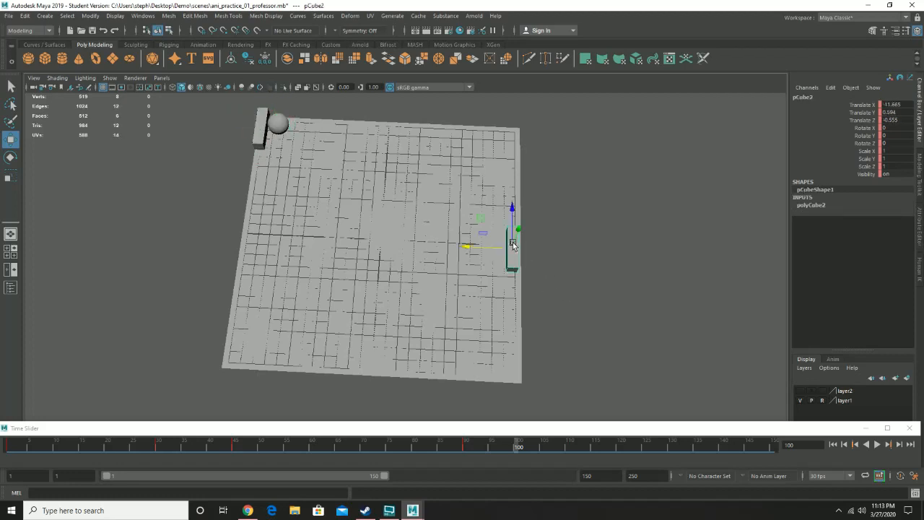
drag(510, 212, 507, 123)
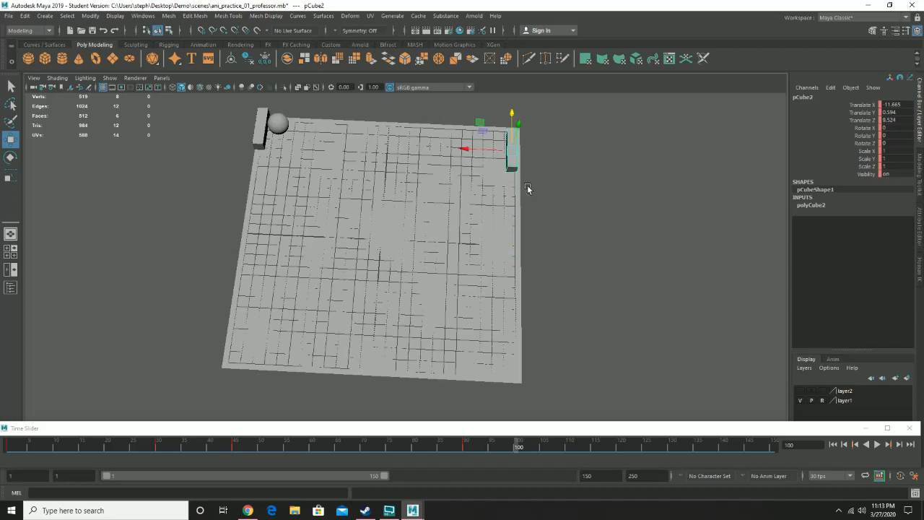
drag(255, 107, 579, 225)
key(s)
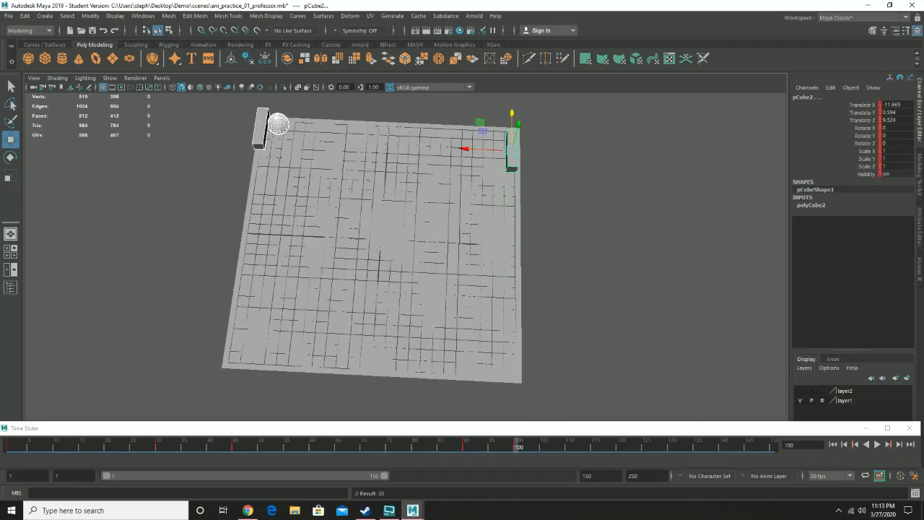
- At frame 115, move the ball along X past the negative X paddle and off the board to about X -25.5
key(alt+v)
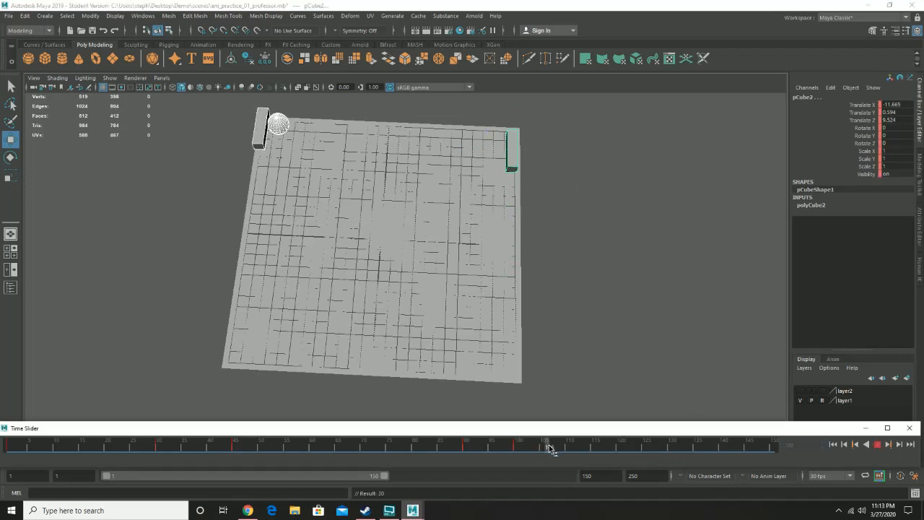
drag(565, 452, 596, 466)
click(291, 124)
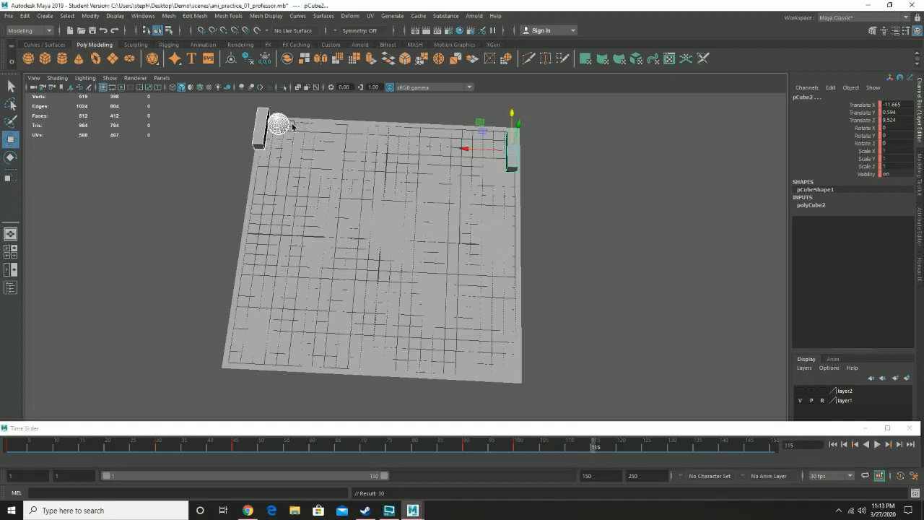
click(281, 123)
drag(245, 124, 489, 152)
drag(534, 109, 475, 299)
alt+drag(551, 270, 517, 241)
key(ctrl+z)
key(ctrl+z)
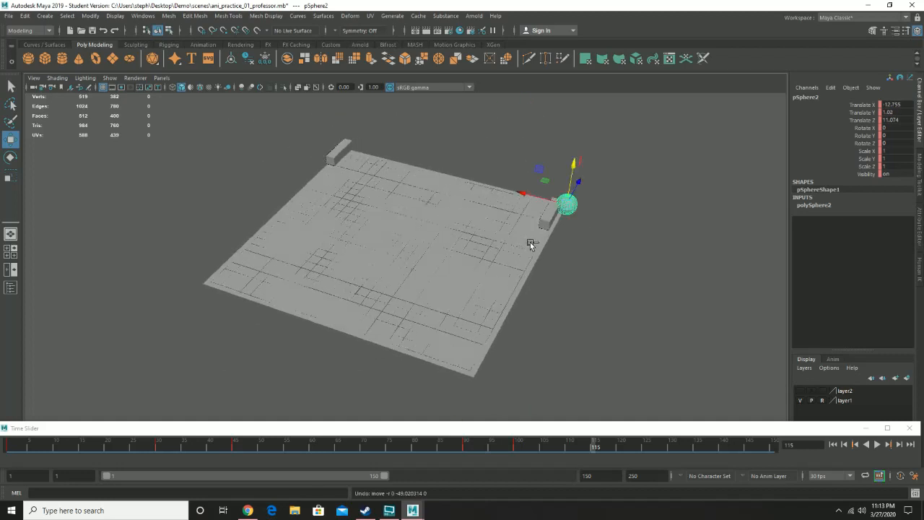
drag(334, 143, 663, 268)
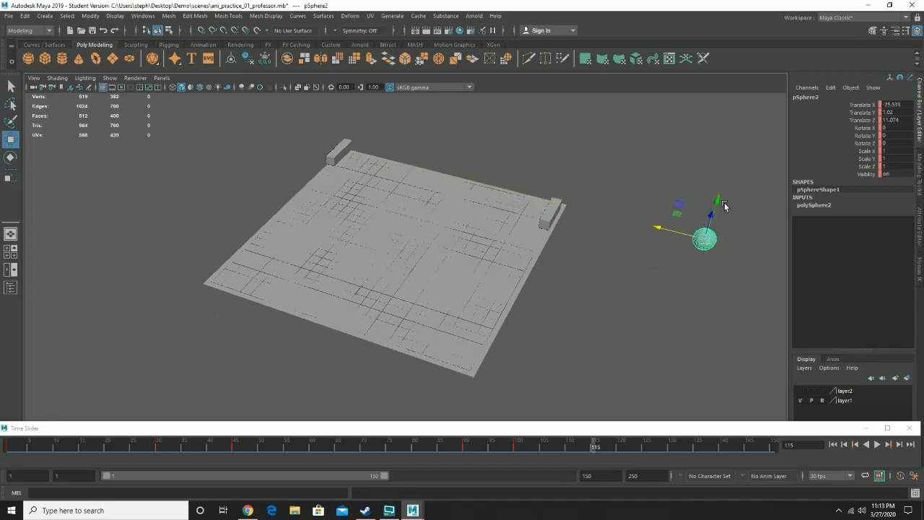
- At frame 115, move the ball farther off the board to about X -68.2 and Z -12
alt+drag(735, 243, 718, 234)
drag(748, 264, 592, 351)
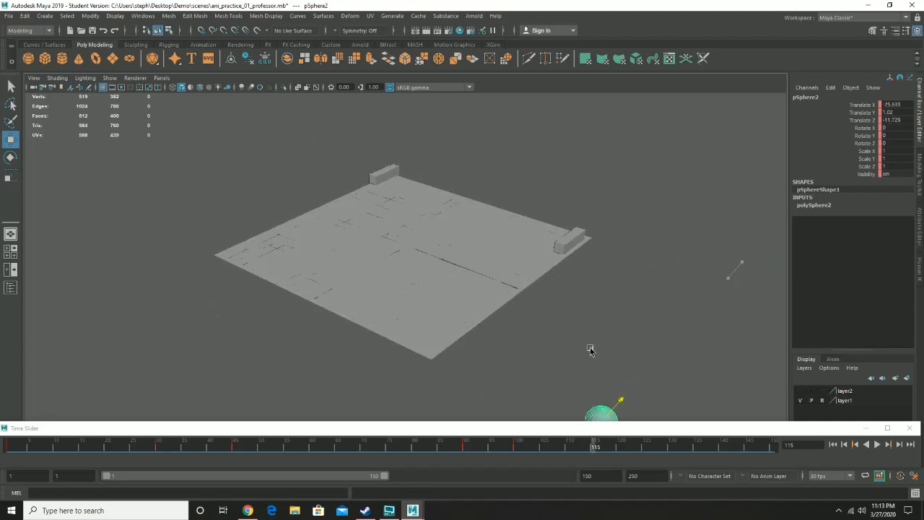
alt+drag(444, 294, 516, 320)
drag(659, 326, 875, 312)
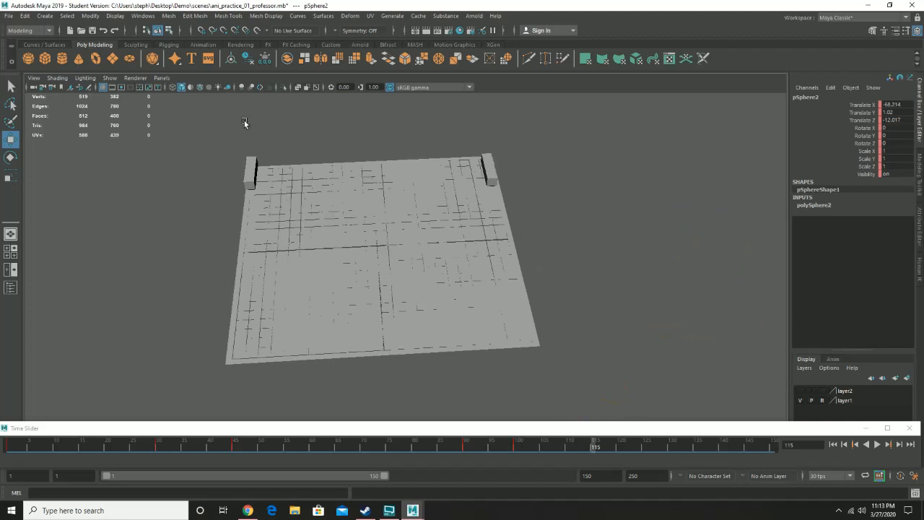
- Key the ball and both paddles at frame 115, with the negative X paddle moved along Z to about 1.3
drag(225, 127, 659, 286)
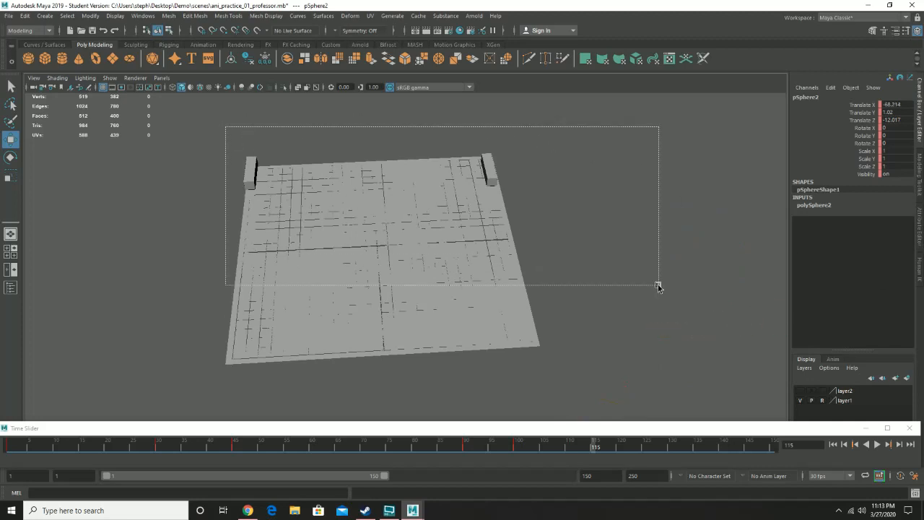
drag(658, 287, 658, 287)
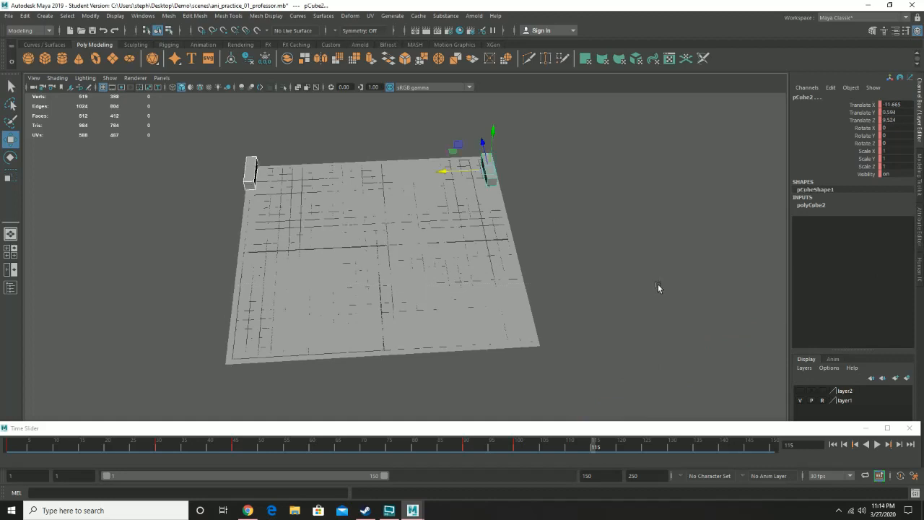
click(524, 181)
click(488, 172)
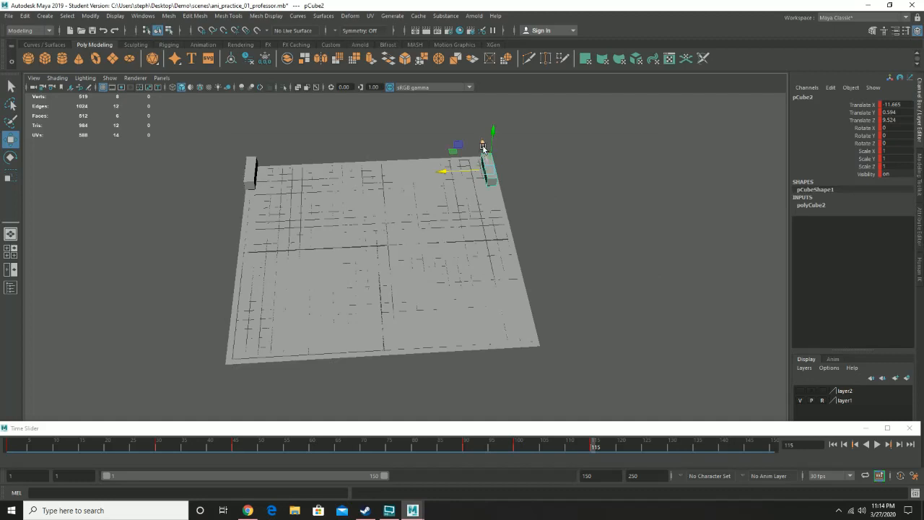
drag(483, 146, 497, 197)
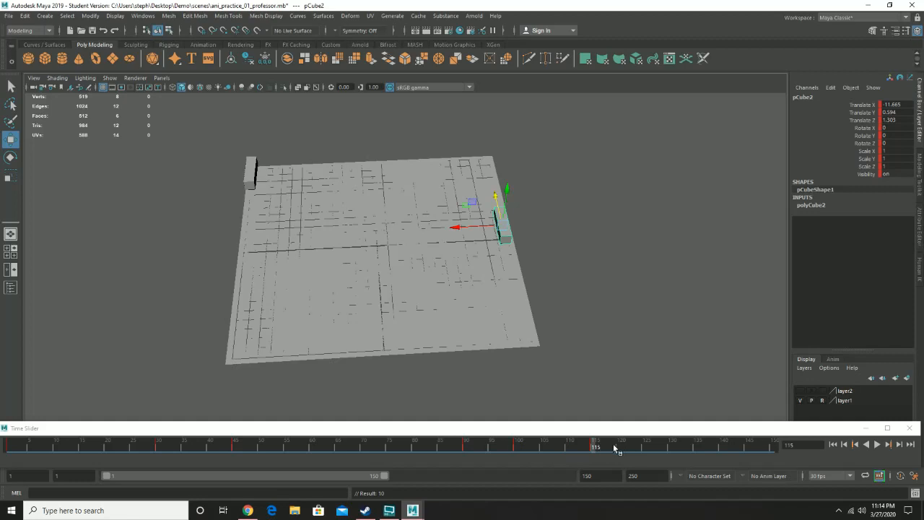
- Play and scrub around frames 104 to 106 to check how the ball passes the negative X paddle
key(alt+v)
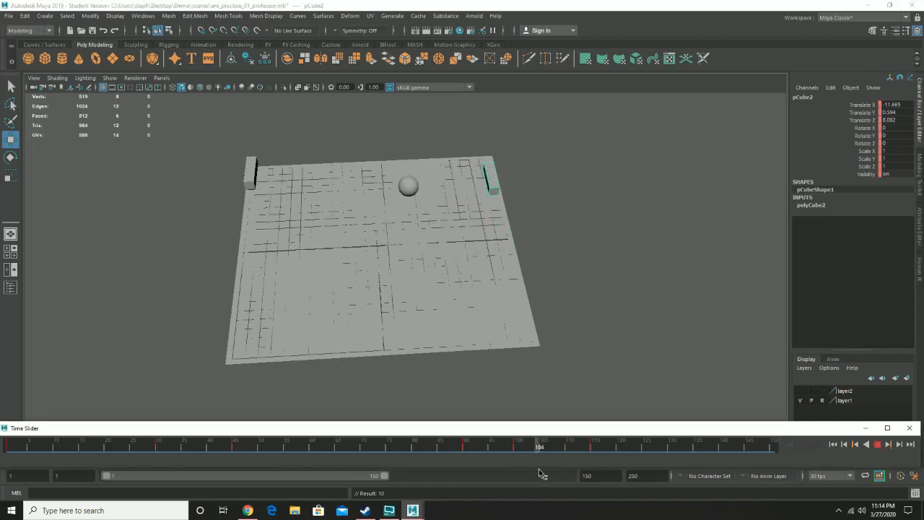
key(alt+v)
alt+drag(575, 348, 579, 399)
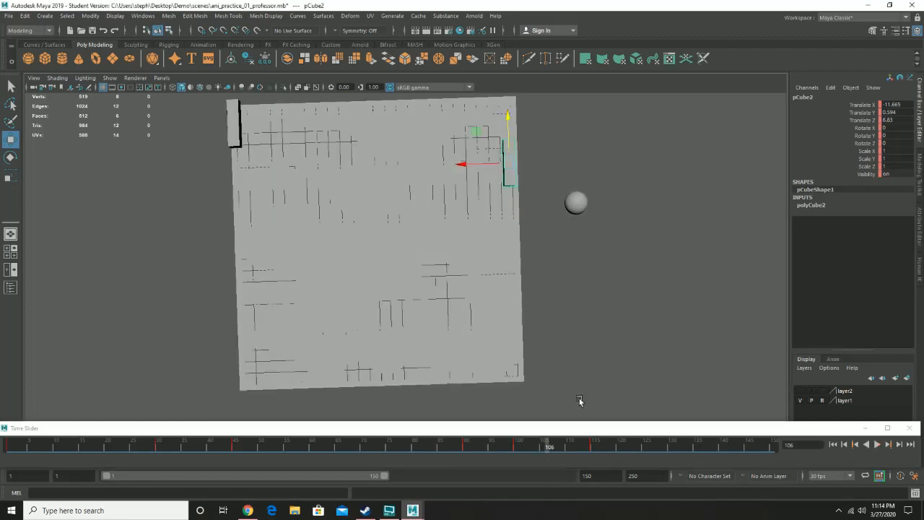
drag(530, 451, 541, 451)
key(alt+v)
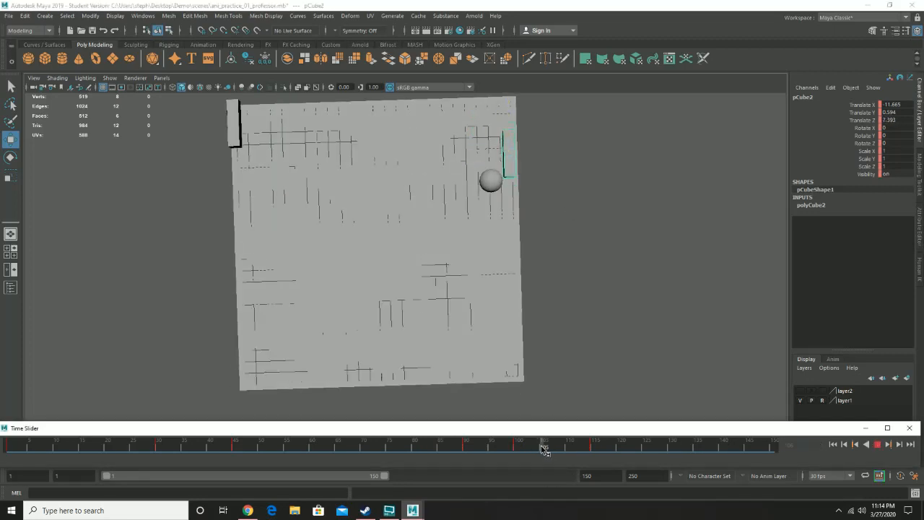
key(alt+v)
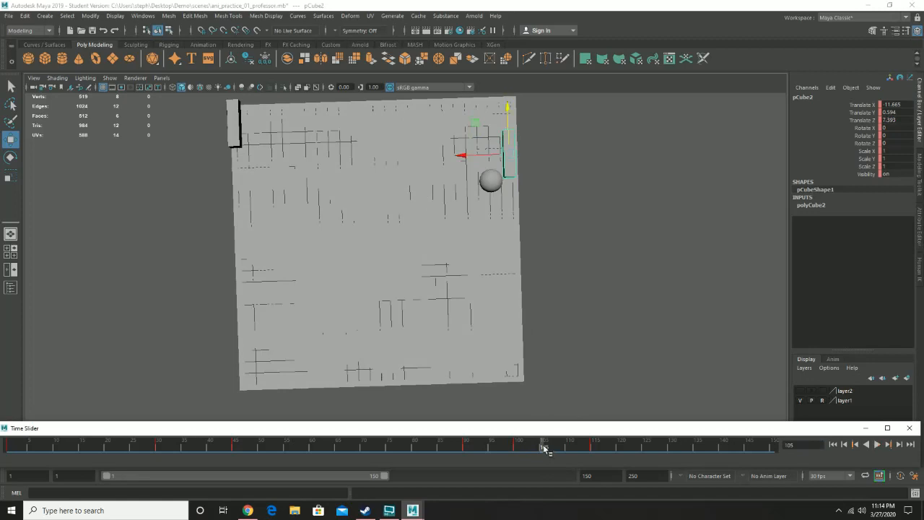
- At frame 105, shift the negative X paddle along Z away from the ball's path and key it
click(489, 180)
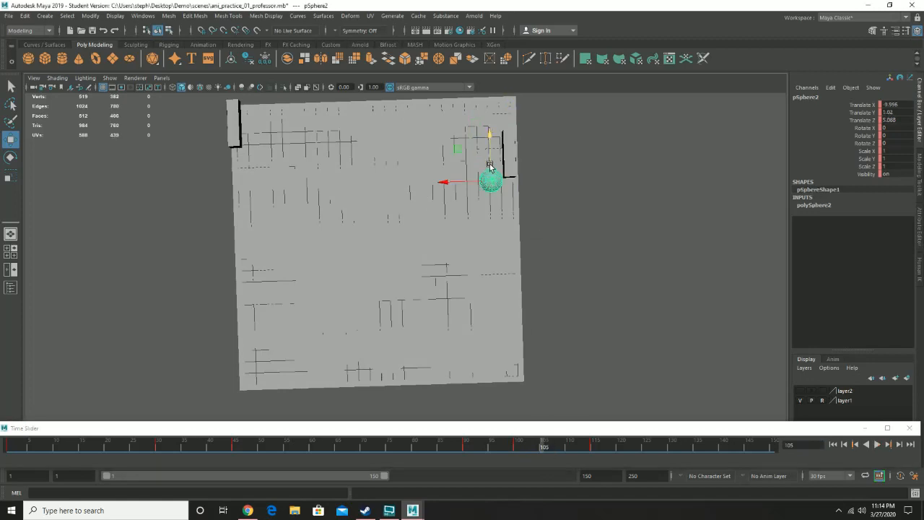
click(507, 139)
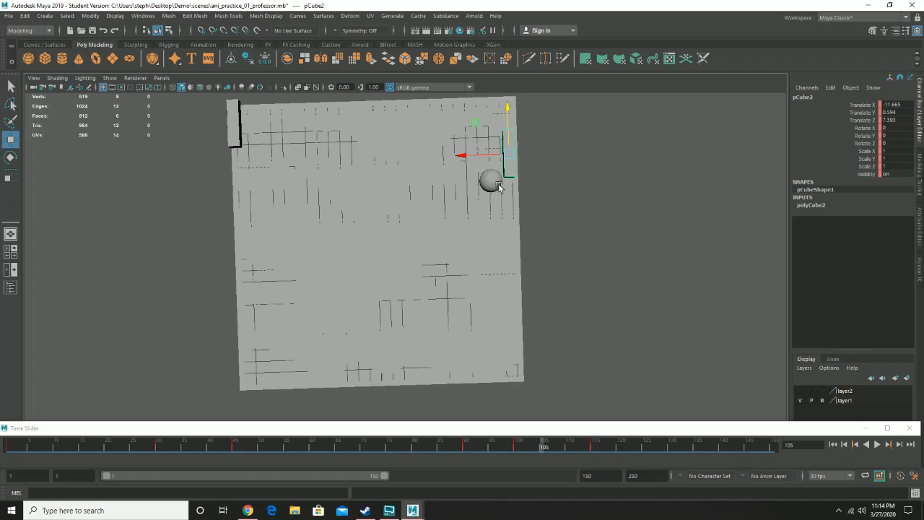
drag(504, 160, 510, 124)
key(s)
- Scrub the timeline and play the animation from frame 1 to review the whole sequence, including the ball's exit
drag(545, 447, 693, 466)
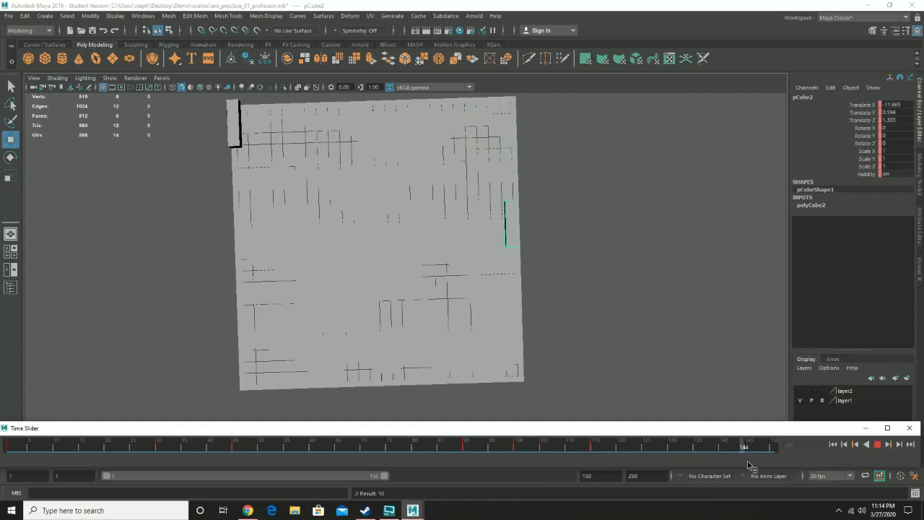
drag(751, 464, 9, 419)
alt+drag(325, 320, 352, 293)
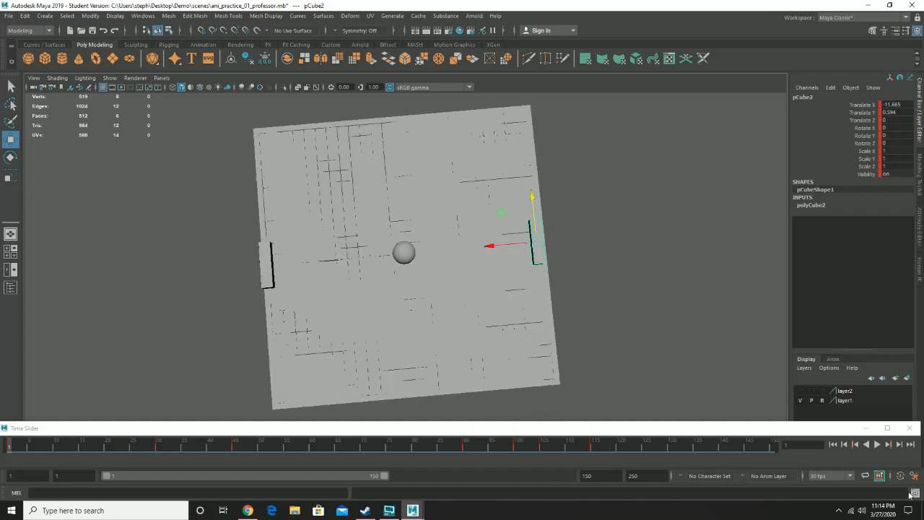
click(878, 445)
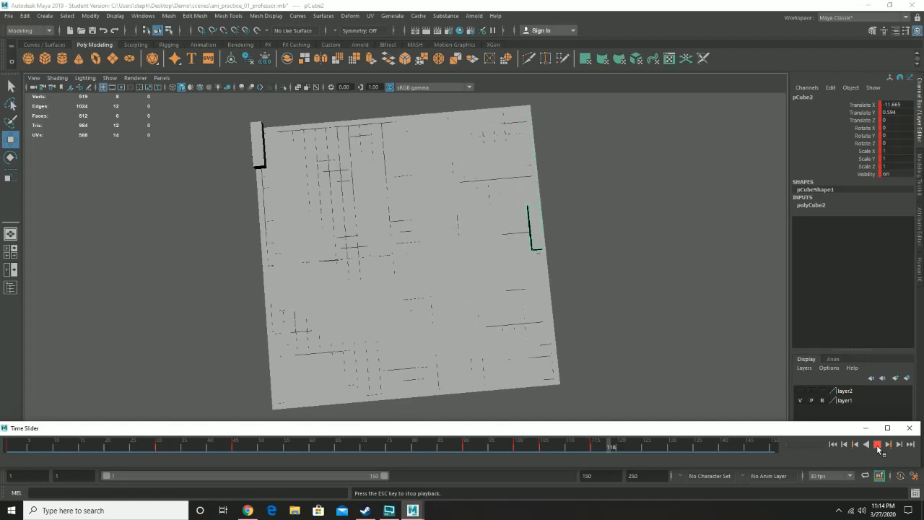
click(877, 444)
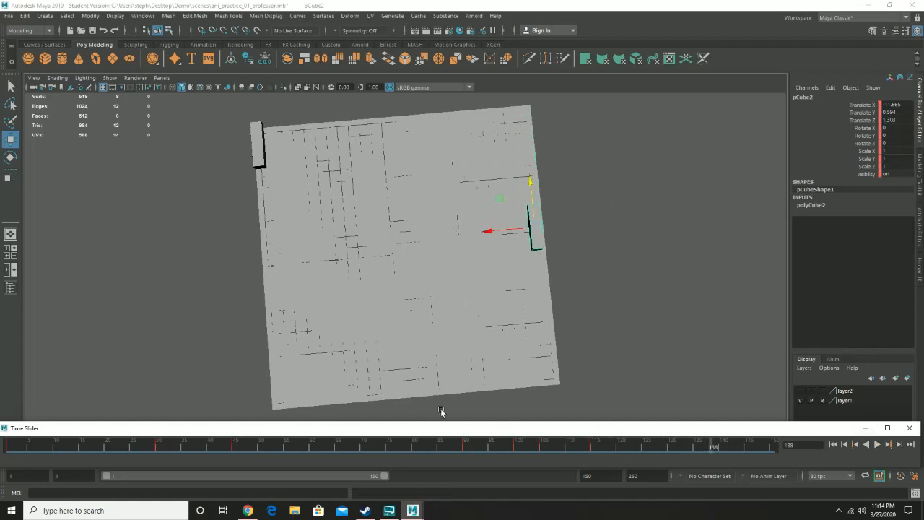
- Return to frame 1, select the ball and both paddles, and open their animation curves in the Graph Editor
click(9, 447)
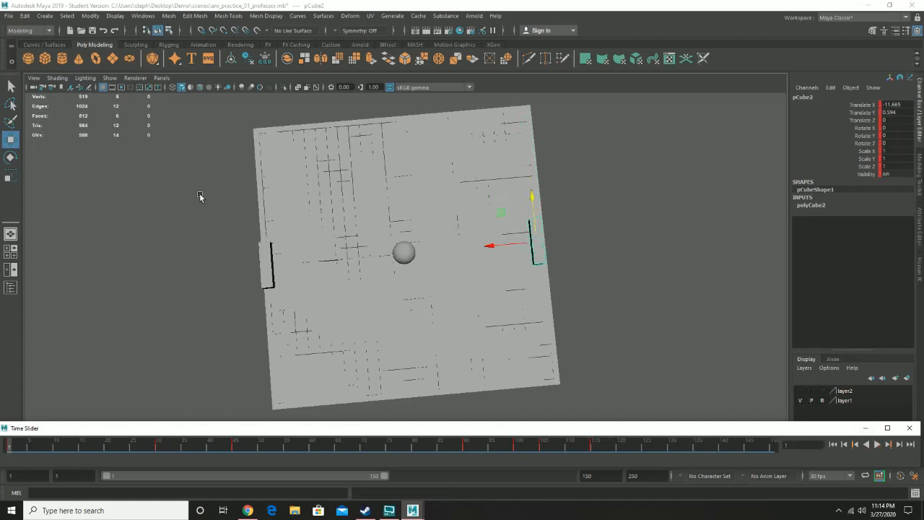
drag(221, 200, 703, 408)
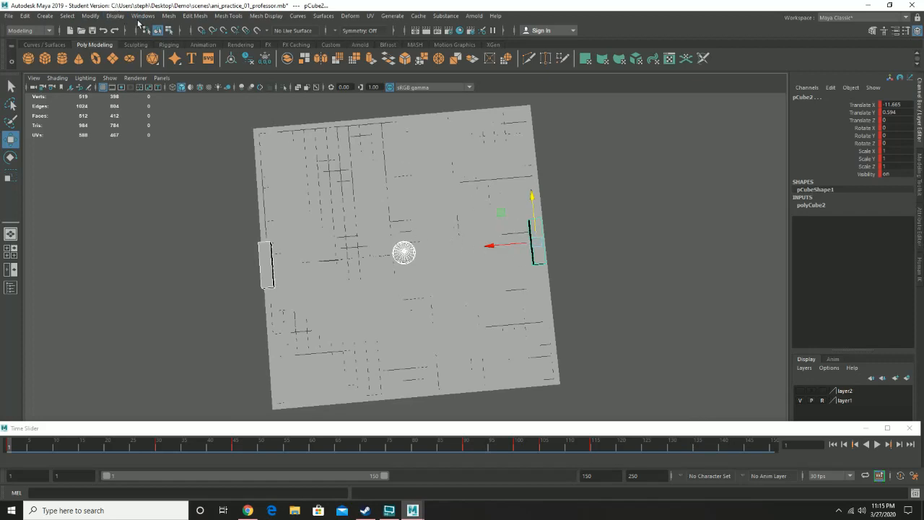
click(143, 15)
mouse_move(195, 69)
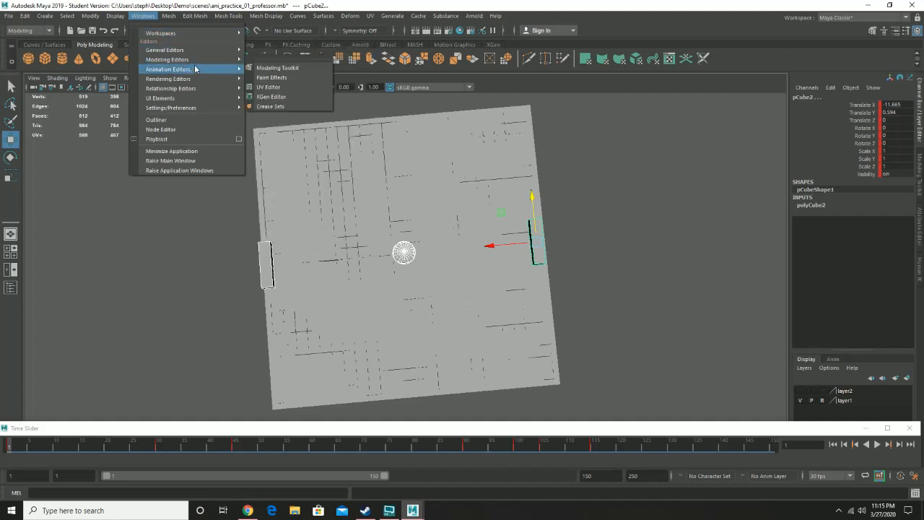
click(278, 80)
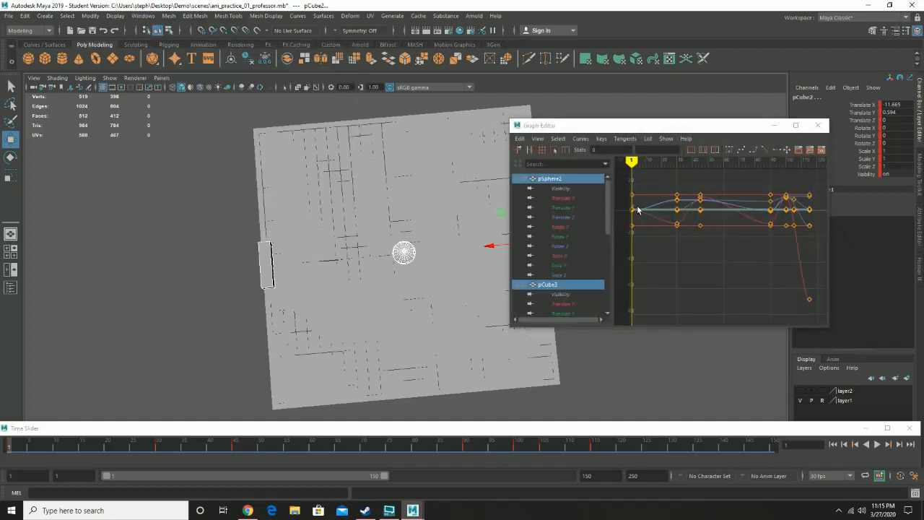
- Isolate the ball's animation curves and set all of its keys to linear tangents
click(408, 255)
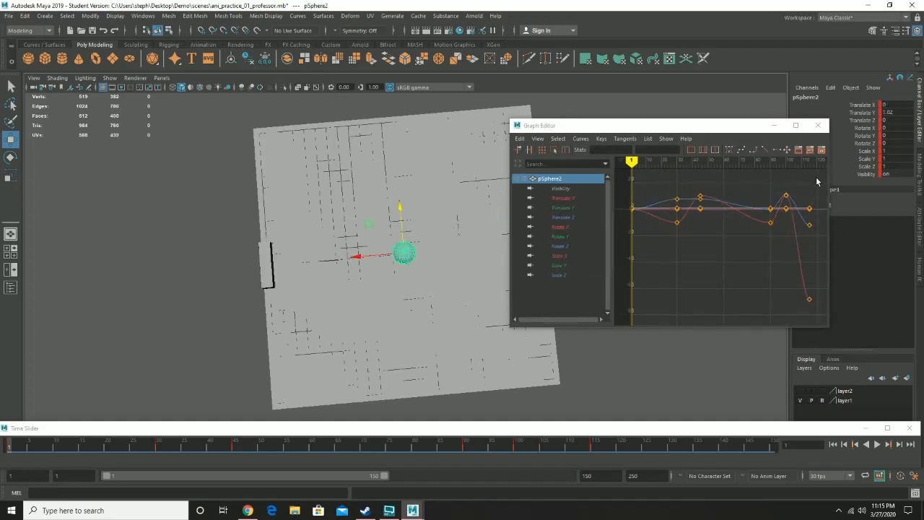
drag(817, 179, 791, 283)
drag(753, 331, 629, 318)
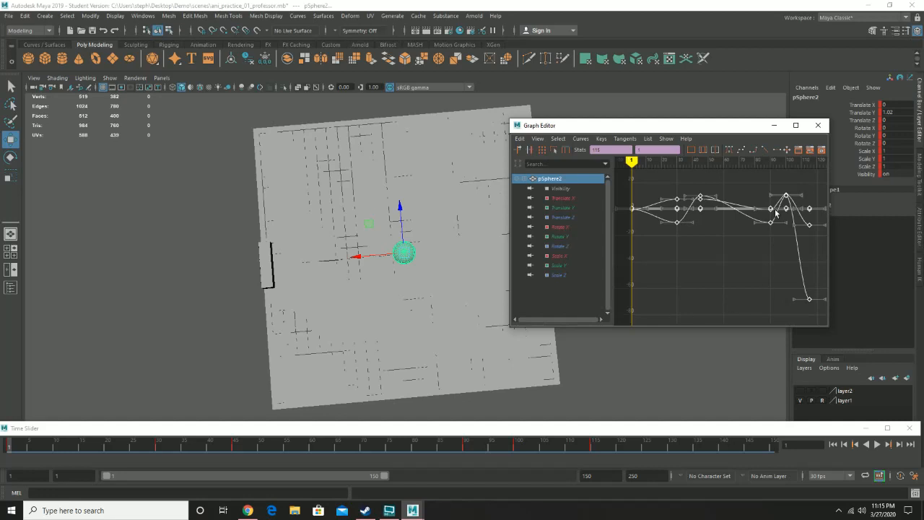
click(765, 150)
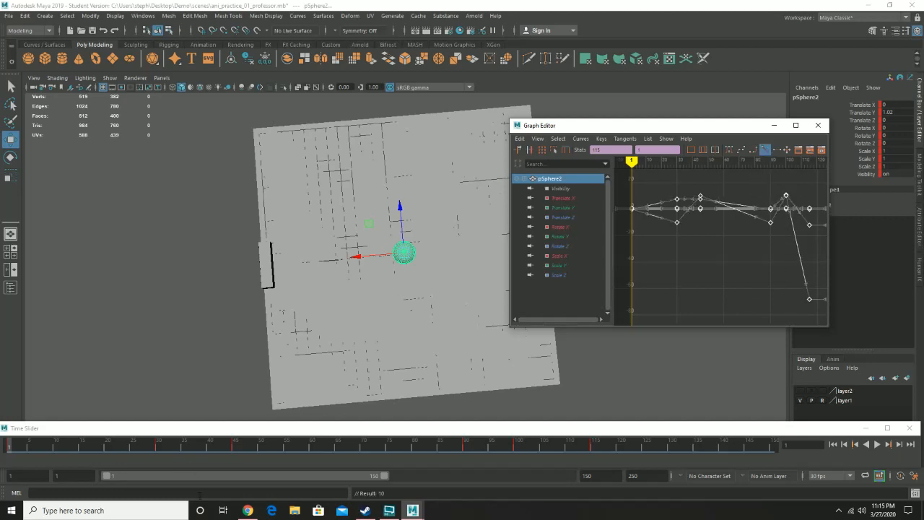
- Play the animation from frame 1 to review the ball's linear motion, moving the Graph Editor off the board
drag(43, 445, 1, 444)
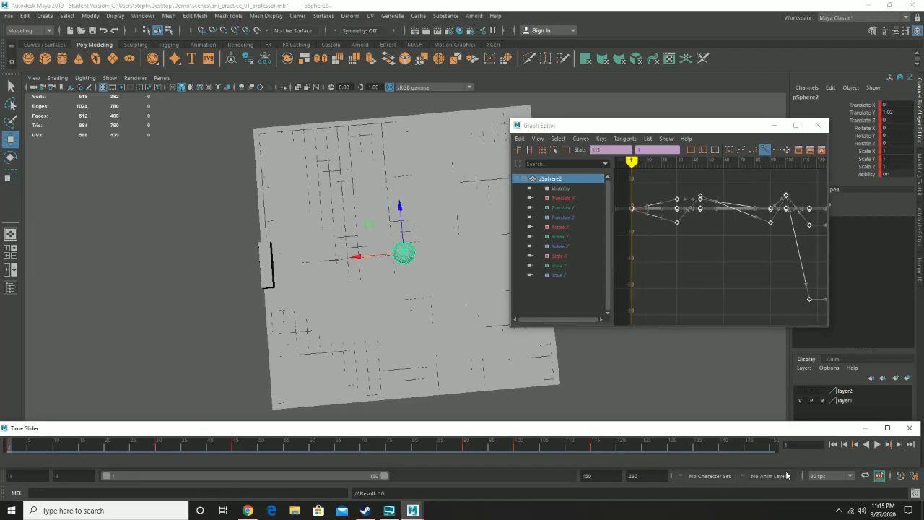
click(878, 445)
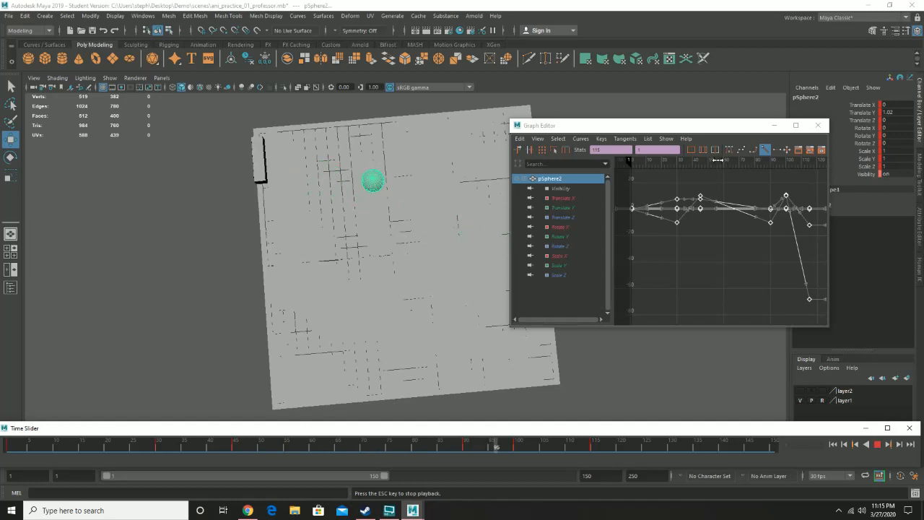
drag(696, 128, 758, 100)
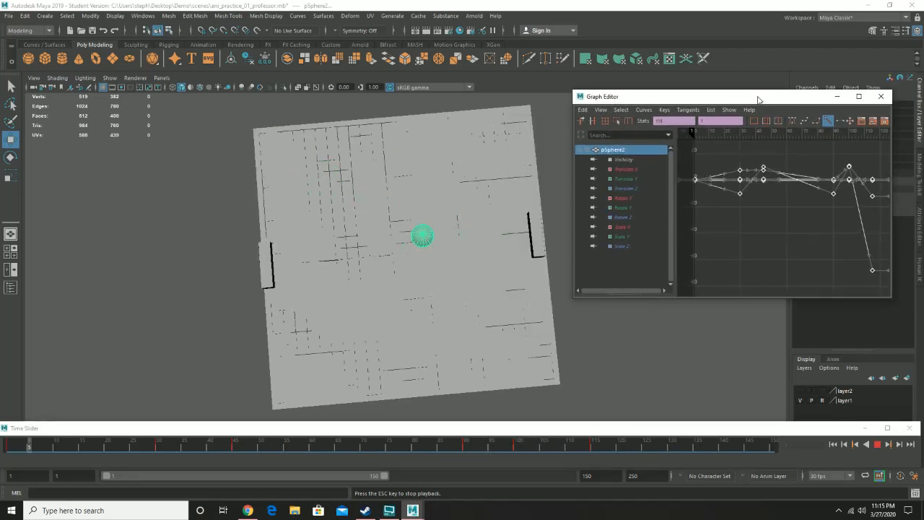